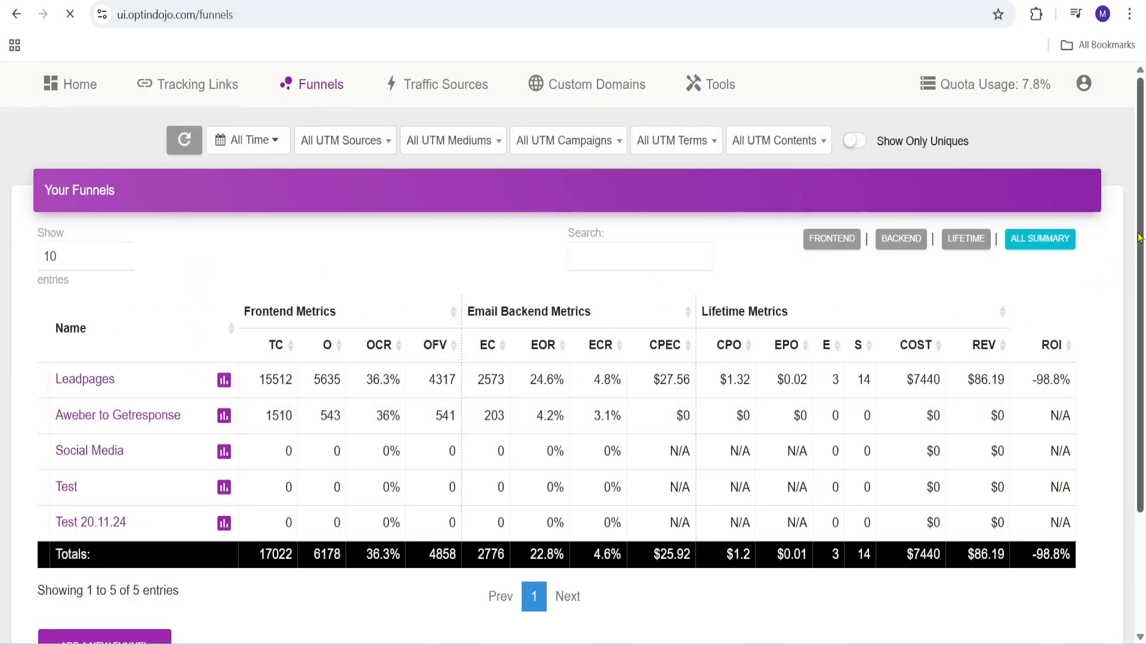
Step: Start a new funnel and name it "Youtube funnel"
scroll(358, 308, "down", 2)
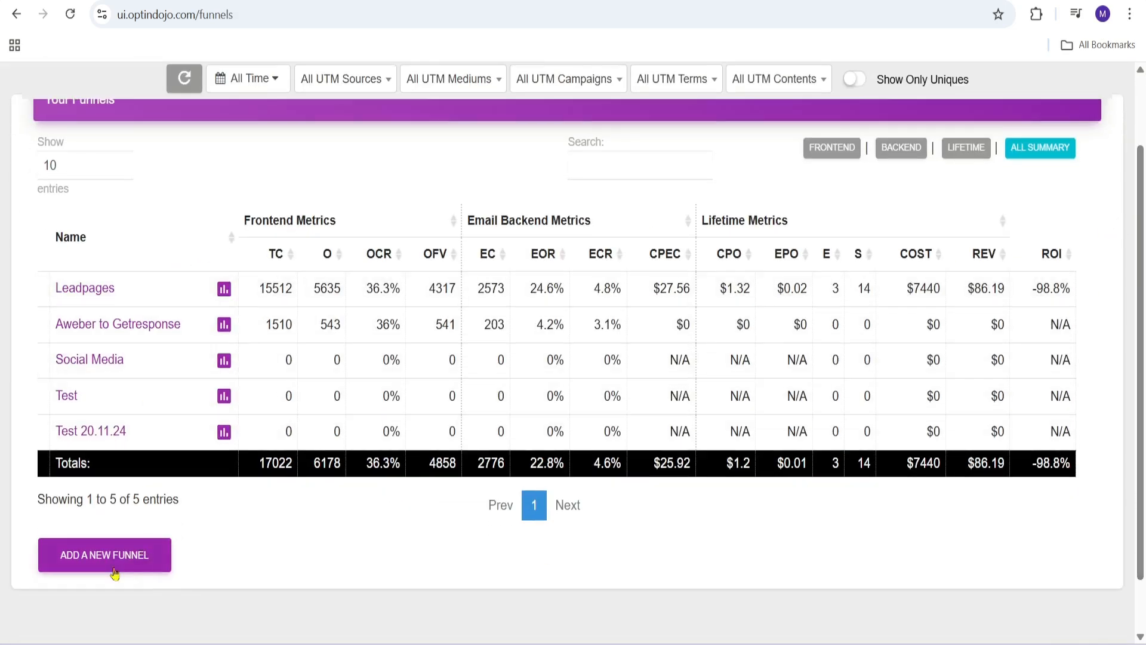
left_click(102, 553)
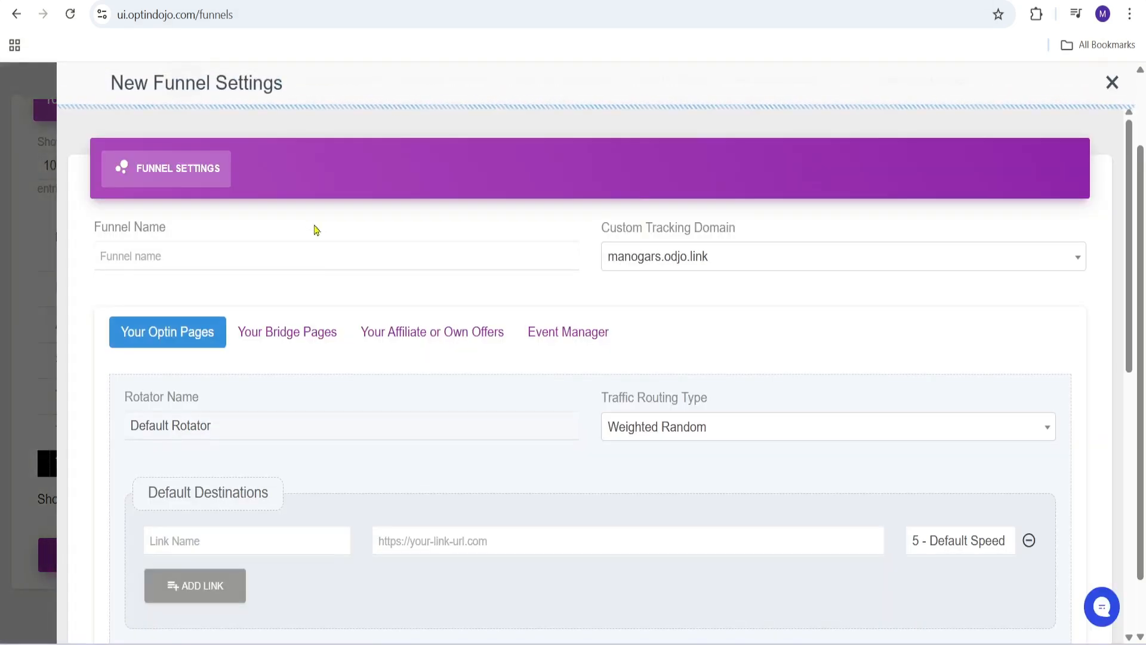
left_click(236, 256)
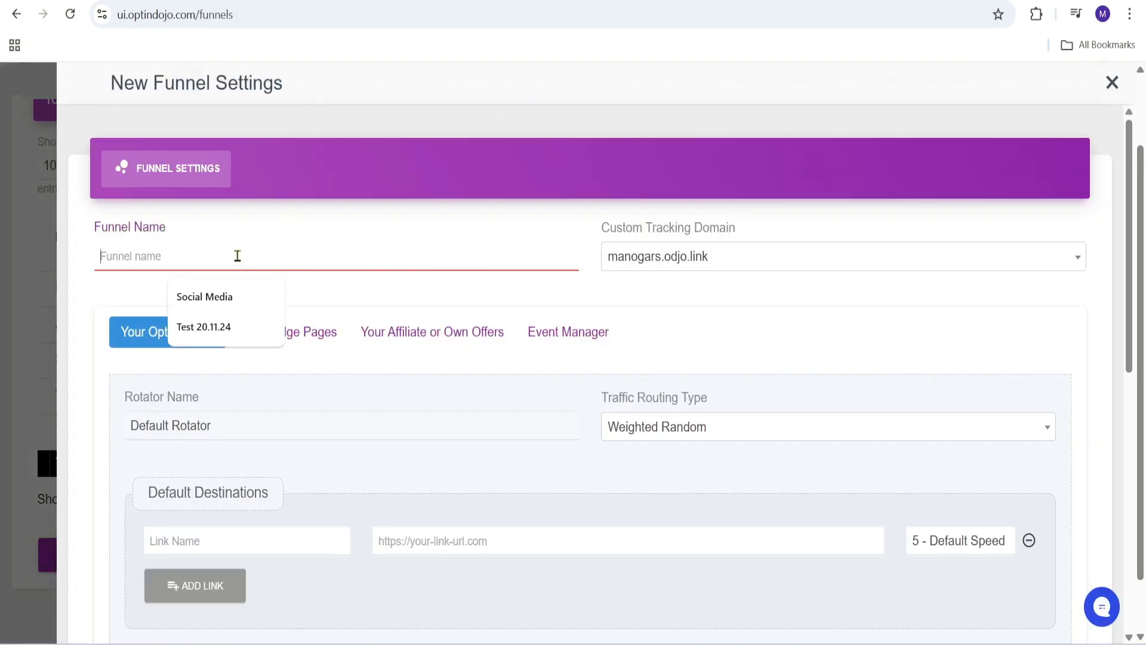
type("Youtube funnel")
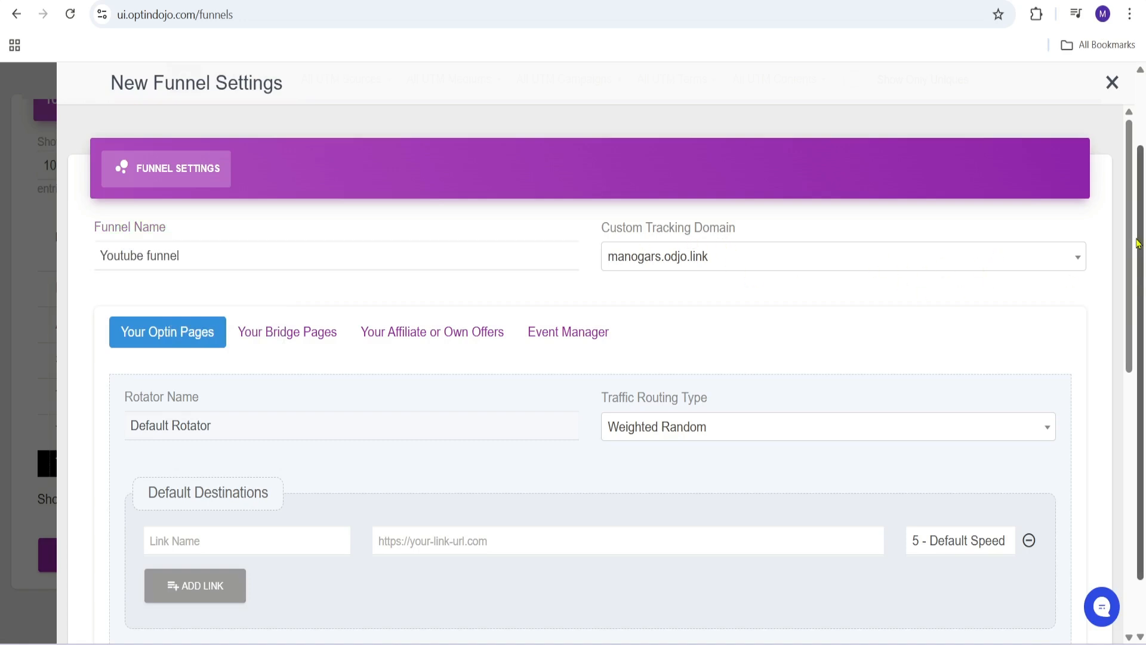
left_click_drag(1132, 218, 1127, 306)
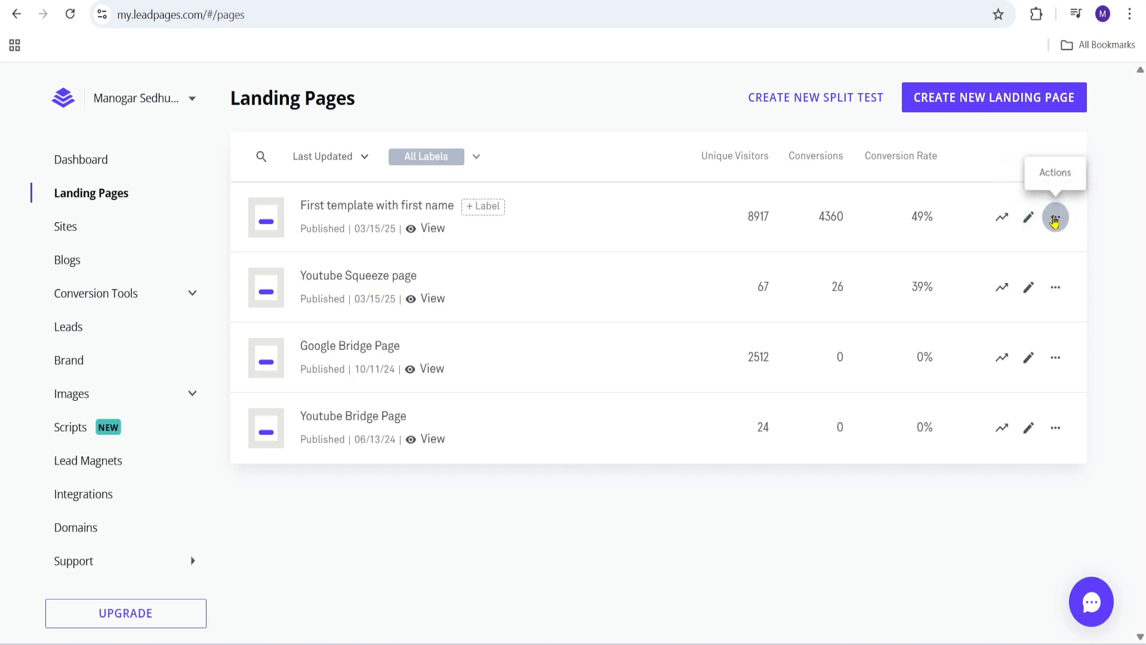
Step: Switch to Leadpages and copy the published link of the "First template with first name" landing page
left_click(1055, 221)
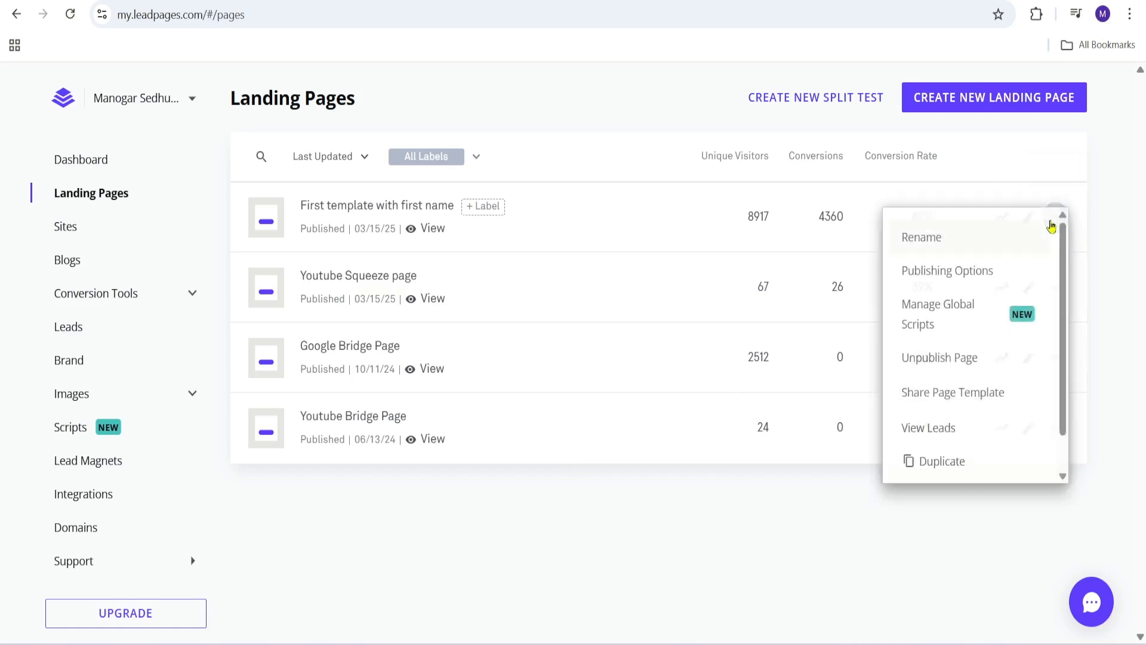
left_click(942, 276)
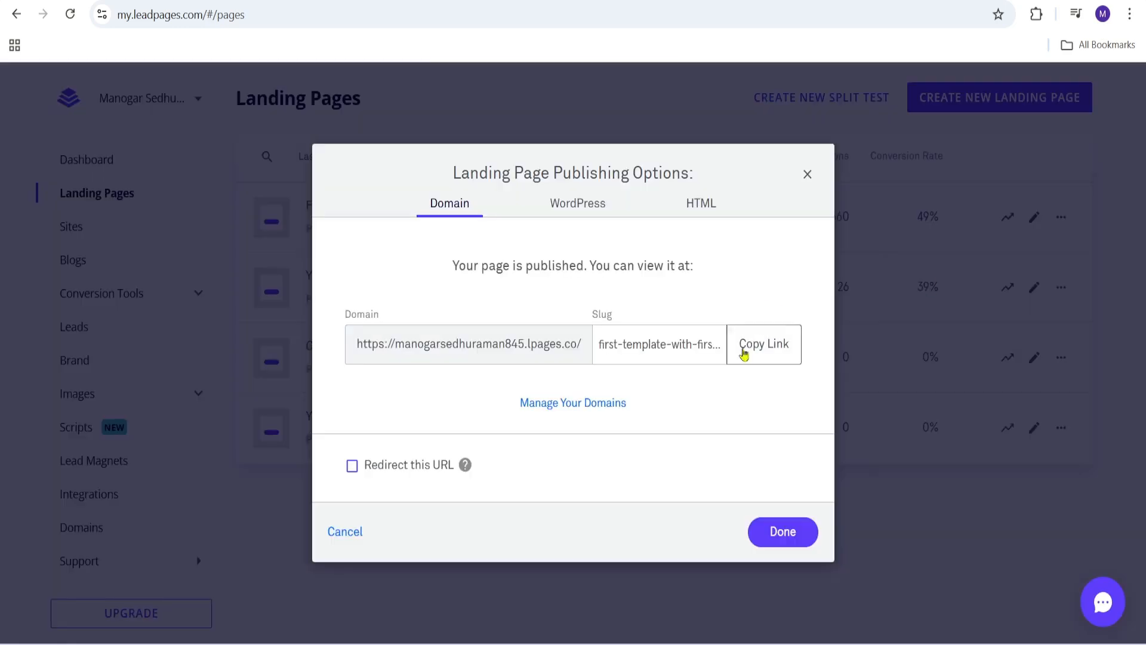
left_click(765, 357)
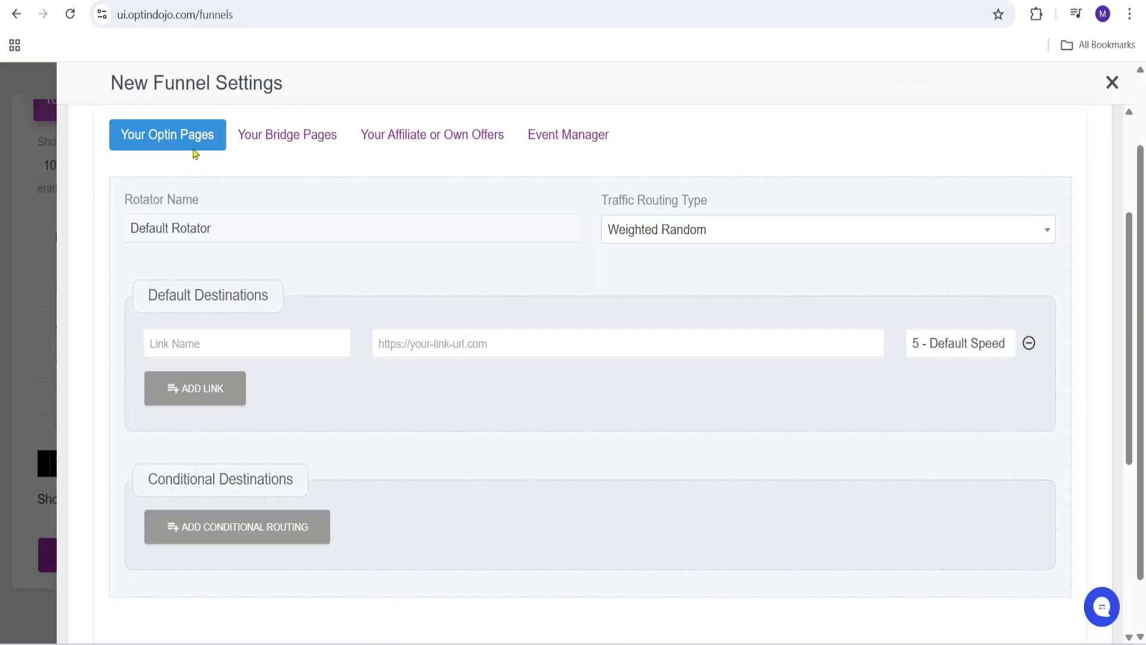
Step: Back in OptinDojo, add the copied page link as the opt-in default destination named "Squeeze page" and save the funnel
left_click(422, 344)
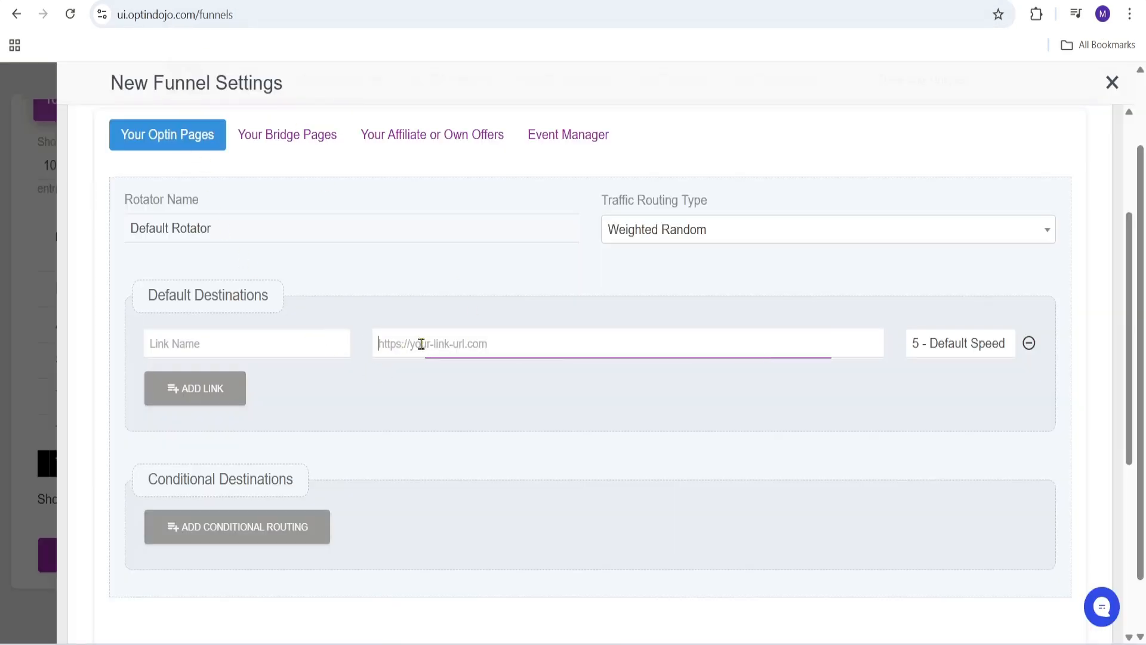
key("ctrl+v")
left_click(275, 341)
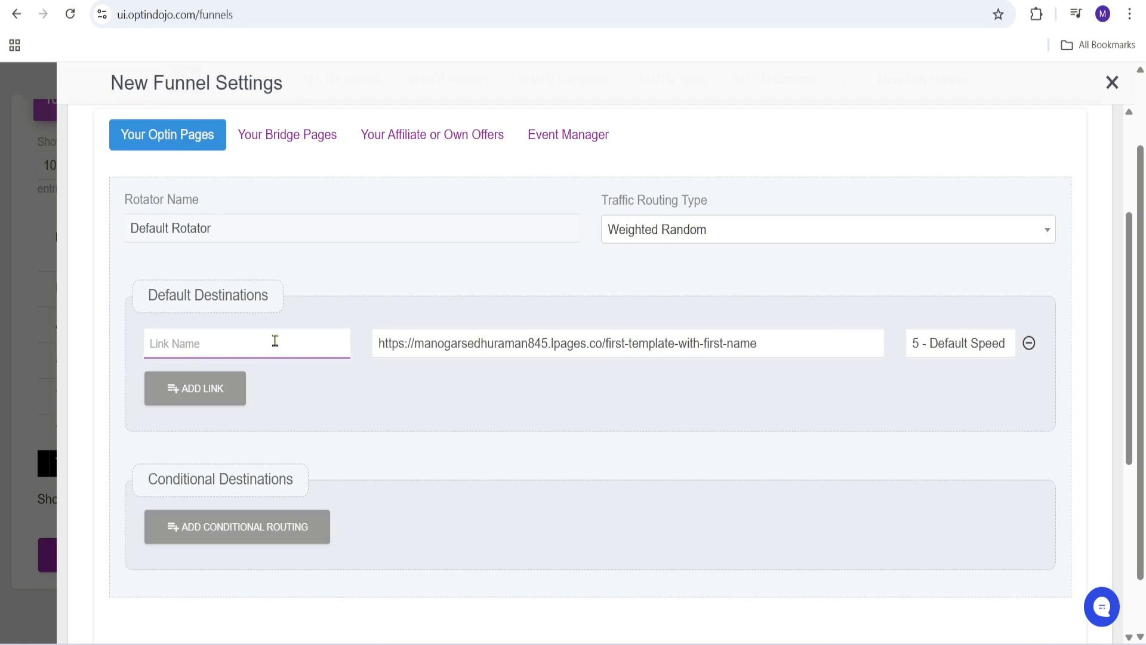
type("Squeeze page")
left_click(468, 393)
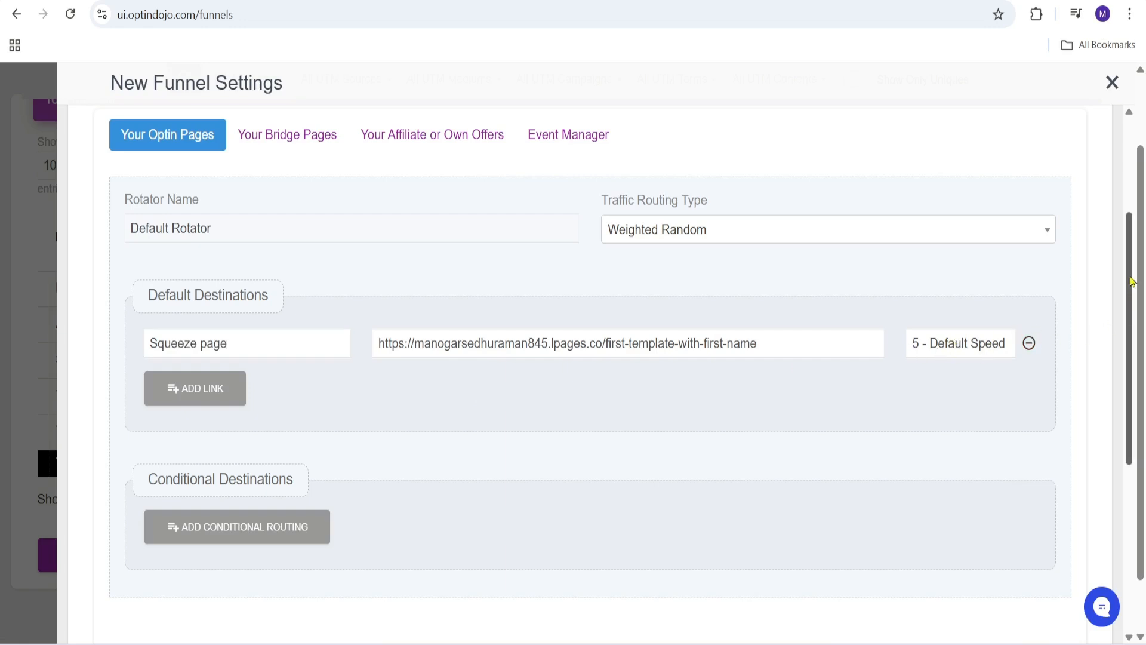
left_click_drag(1133, 281, 1141, 458)
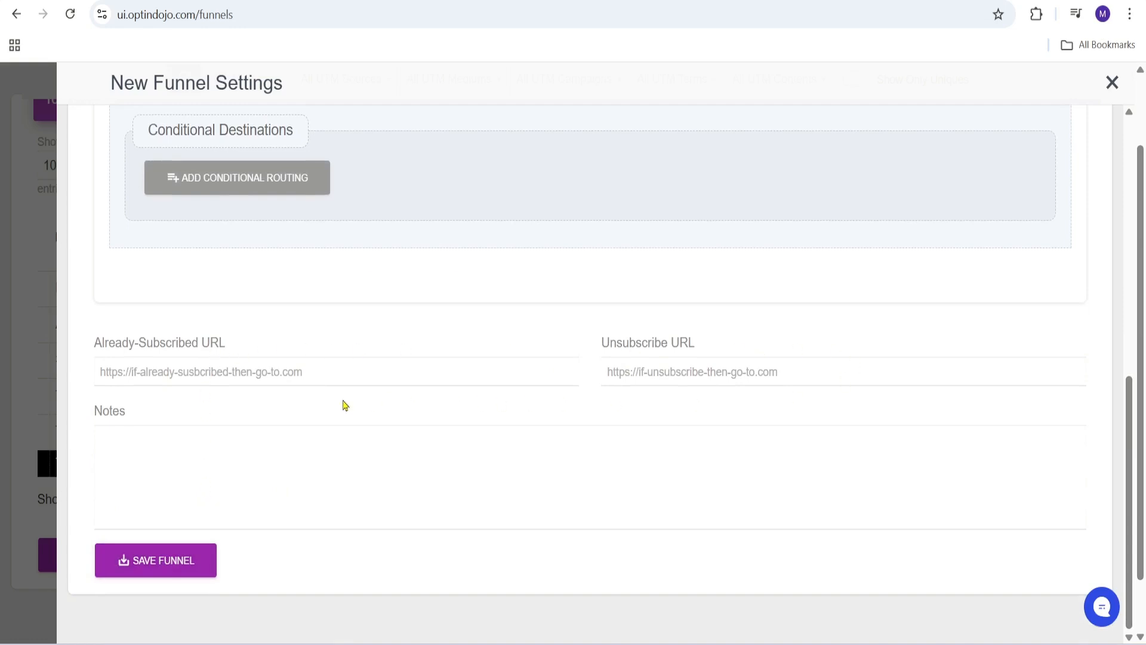
left_click(164, 568)
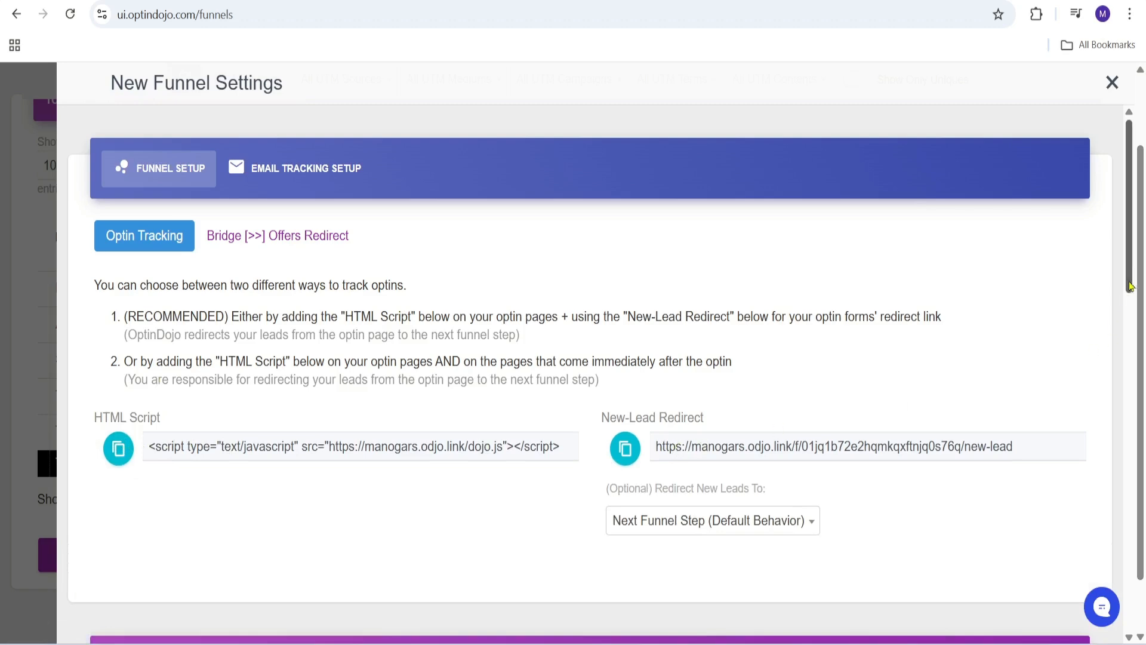
Step: Copy the funnel's HTML Script and open the "First template with first name" page for editing in Leadpages
left_click_drag(1134, 268, 1134, 293)
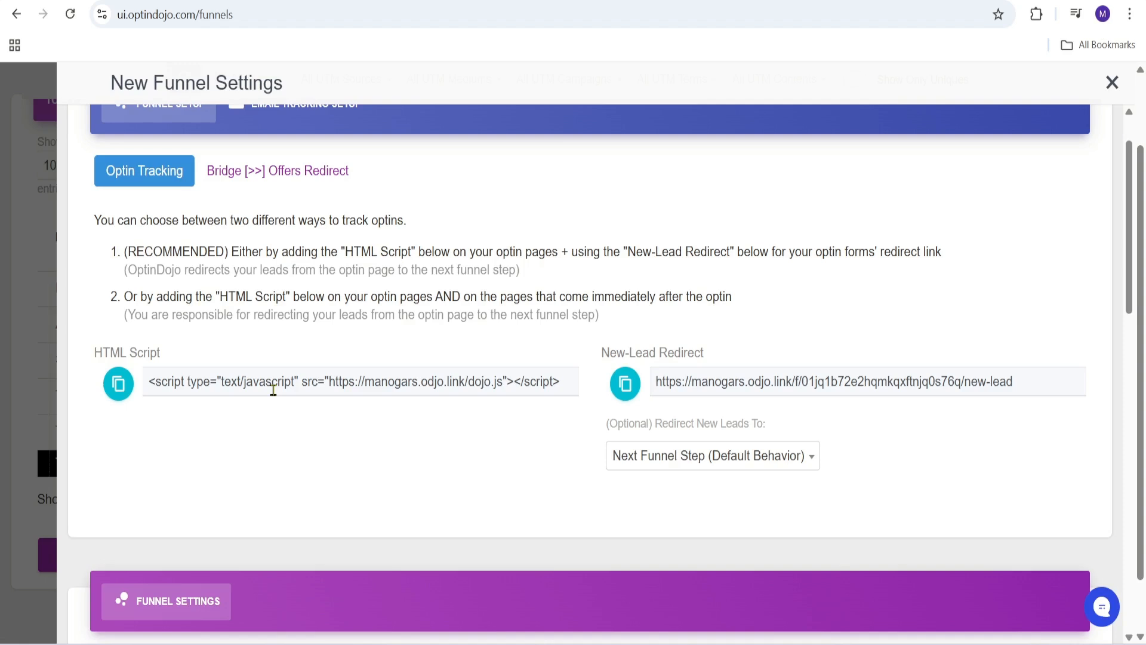
left_click(120, 385)
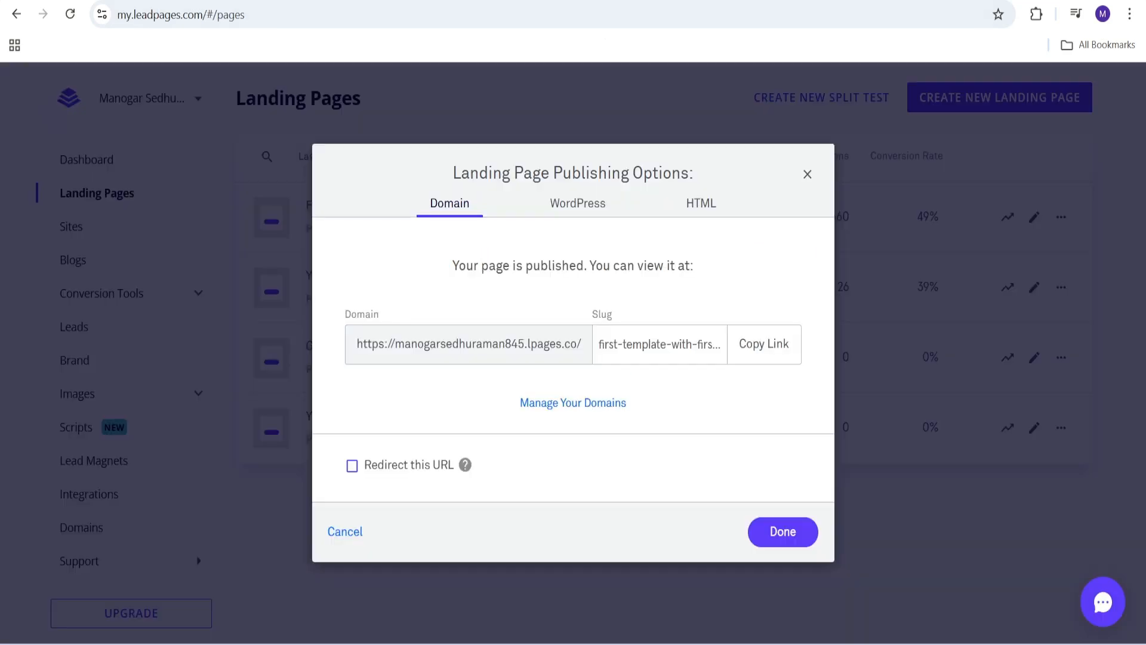
left_click(781, 534)
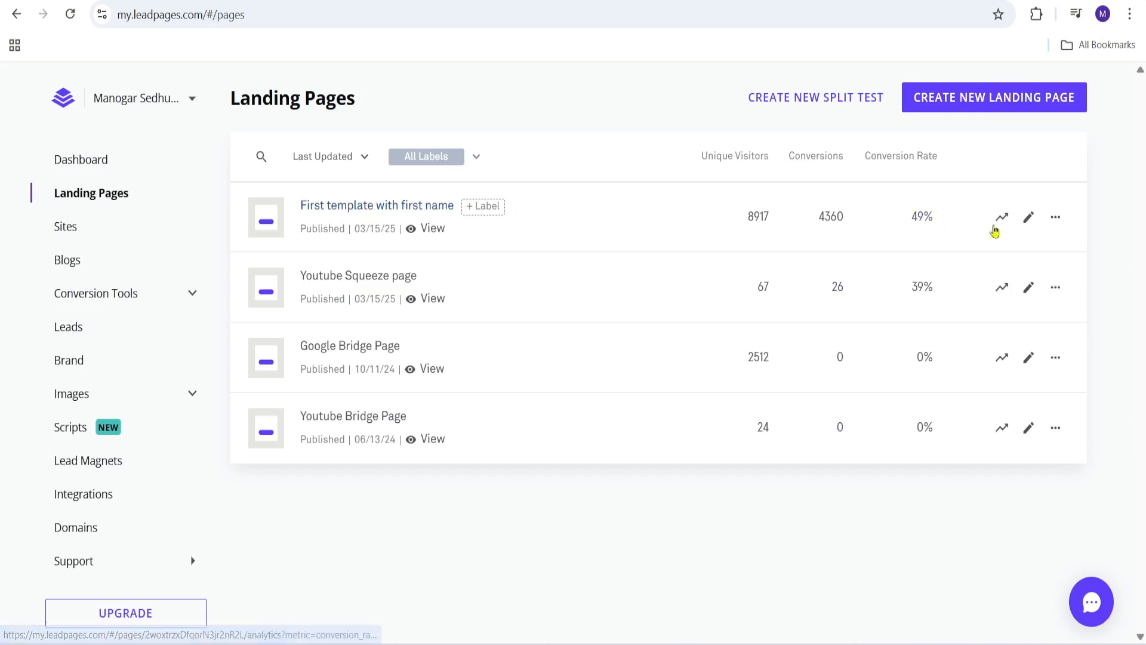
left_click(1029, 219)
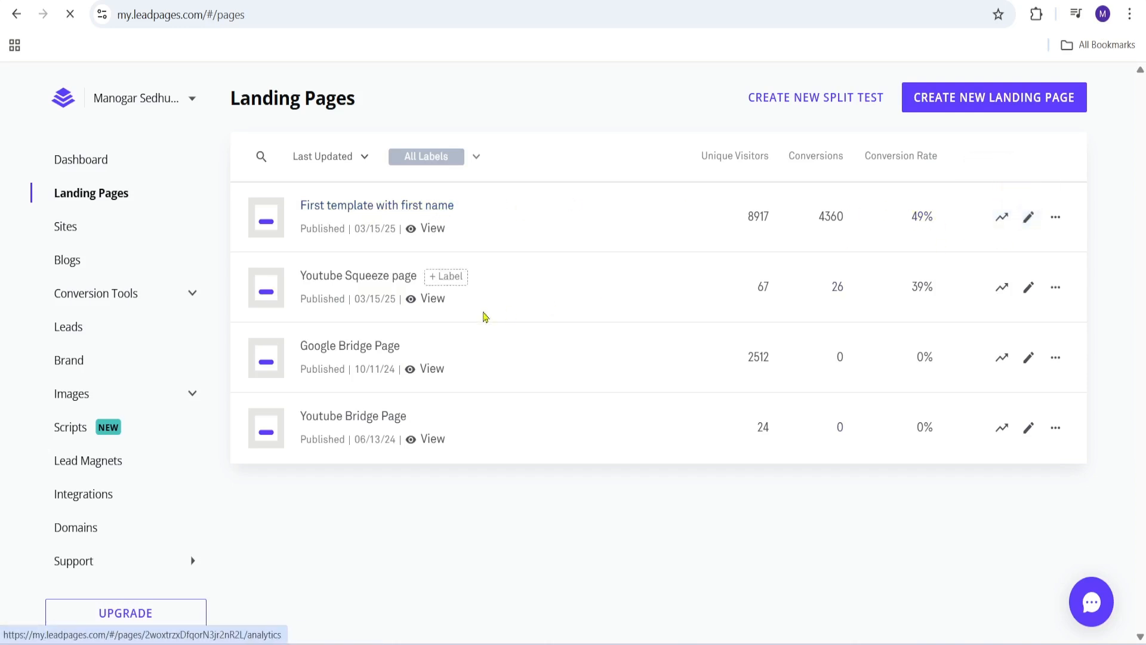
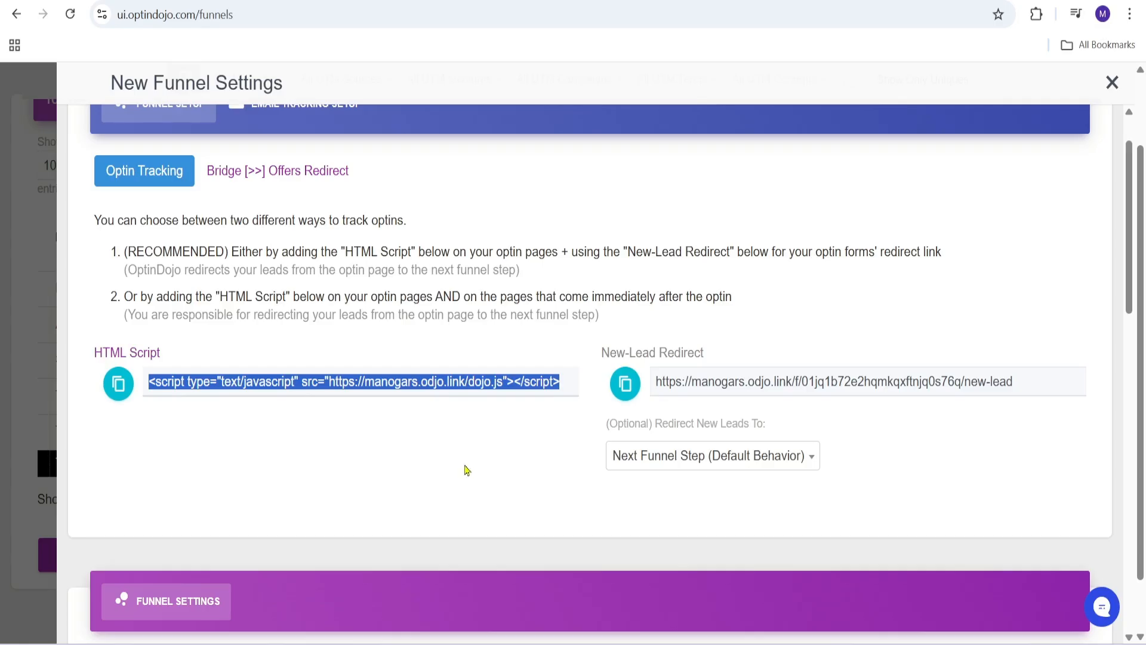
Step: Select the funnel's New-Lead Redirect link and examine the External URL setting in the landing page form's actions
left_click(416, 455)
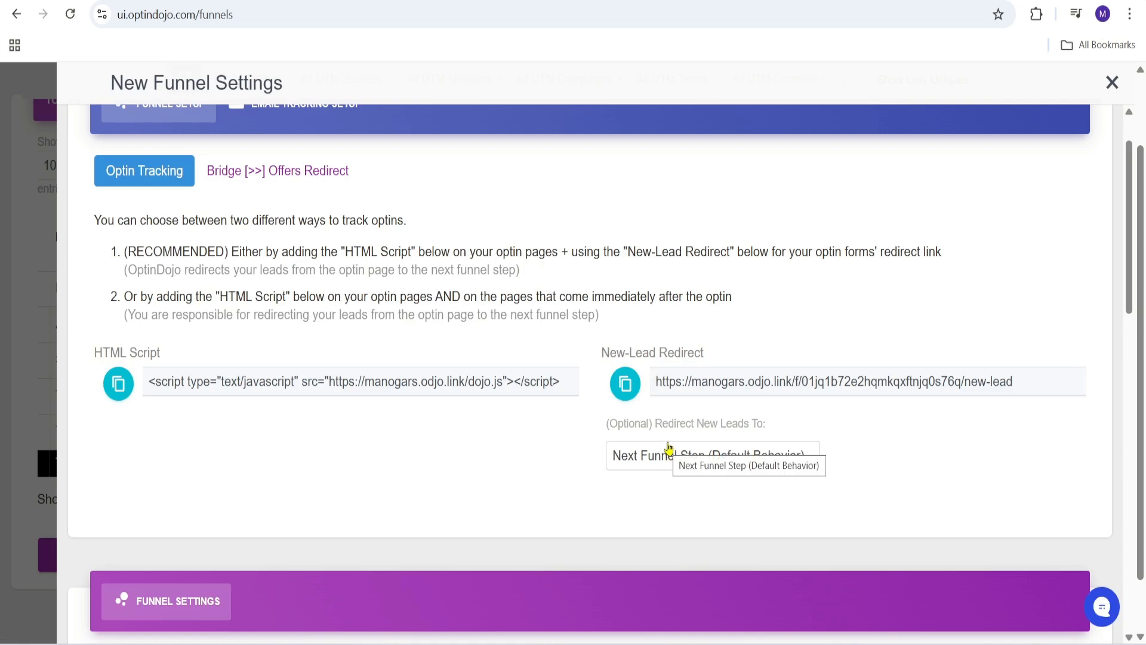
left_click(651, 385)
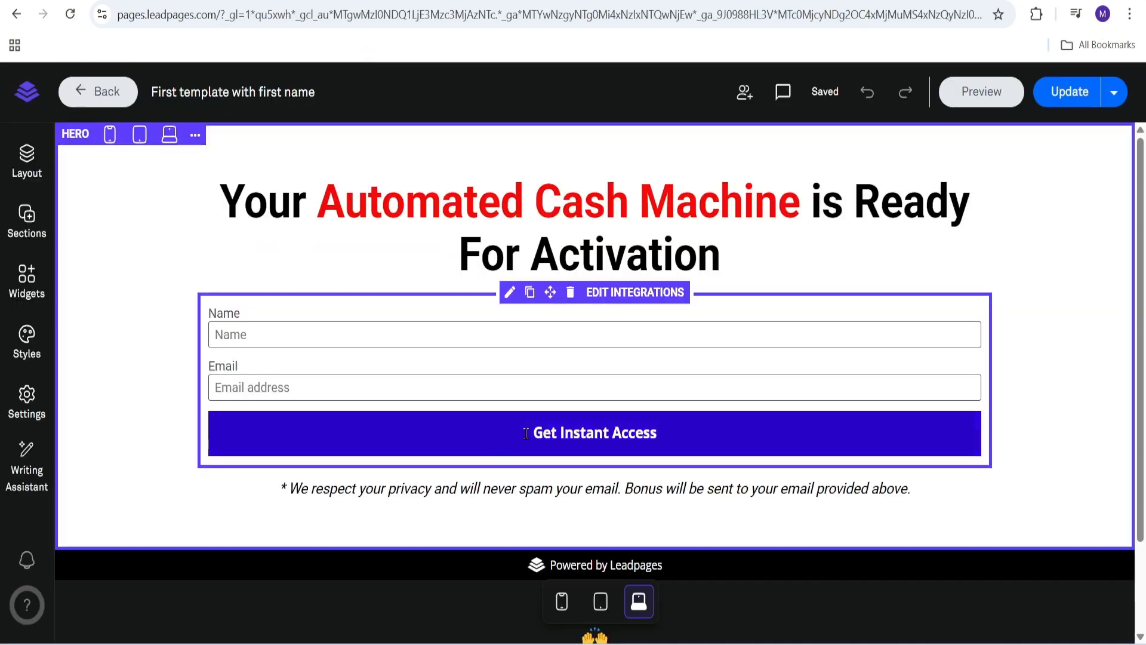
double_click(613, 305)
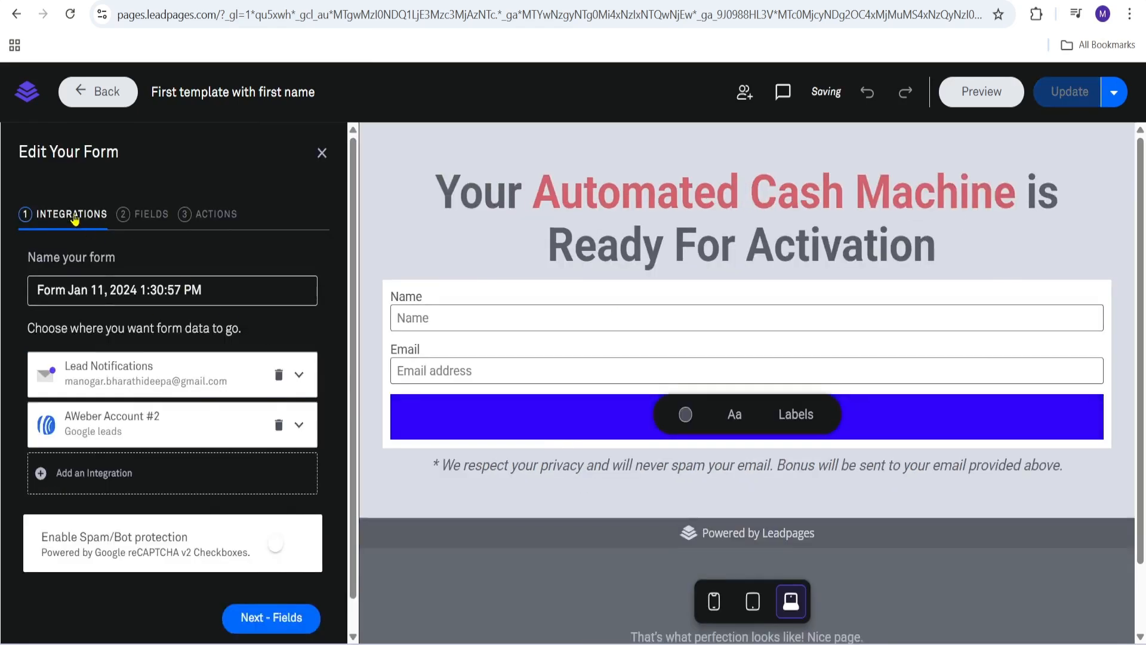
left_click(226, 215)
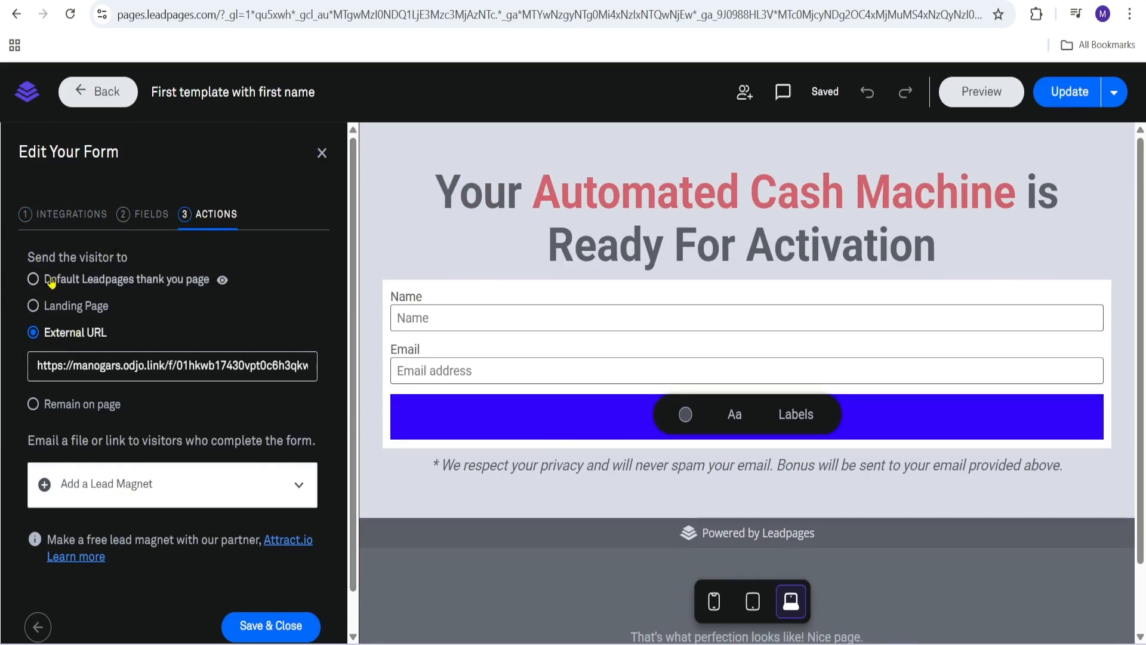
left_click(117, 366)
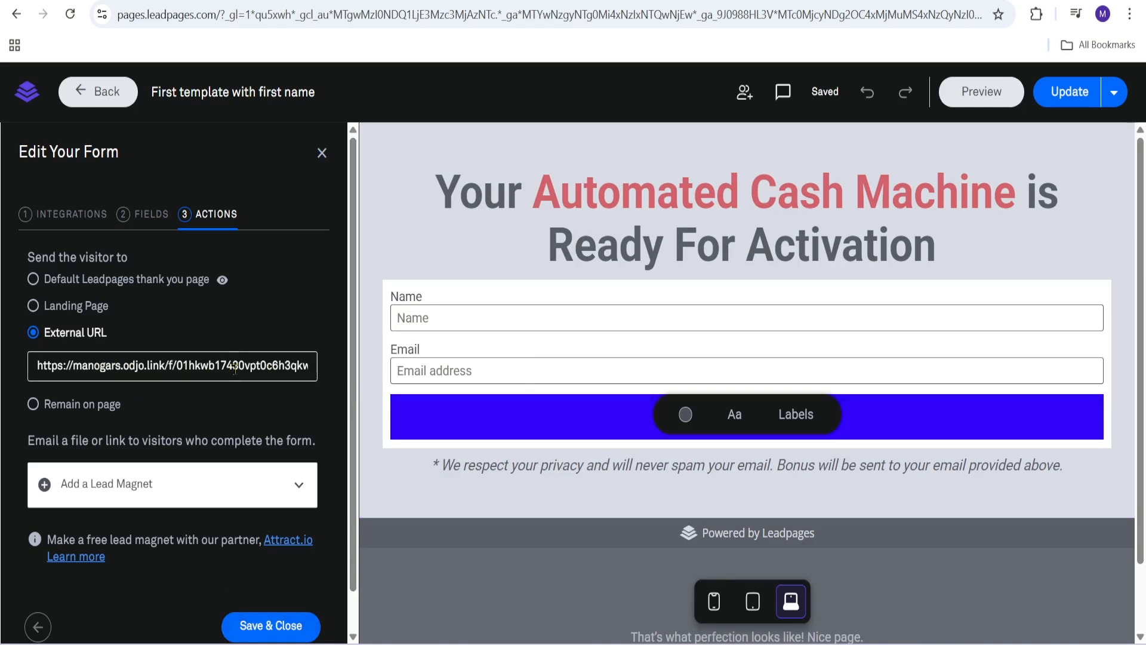
left_click(322, 153)
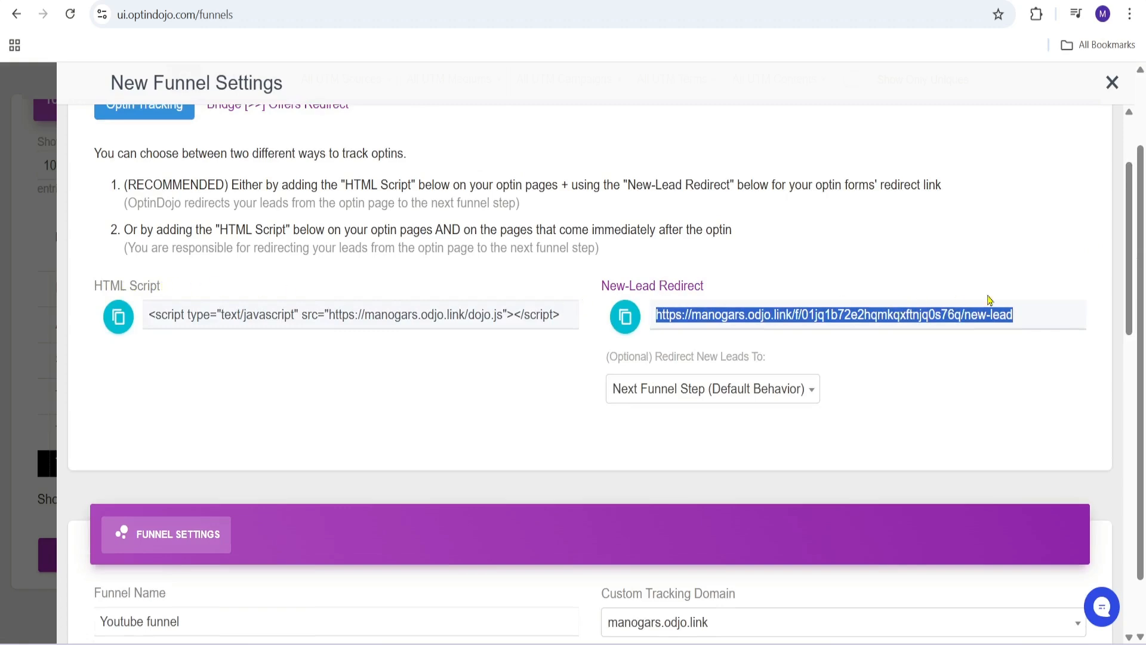
Step: Review the remaining settings of the saved funnel in OptinDojo and close them
left_click_drag(1130, 230, 1118, 549)
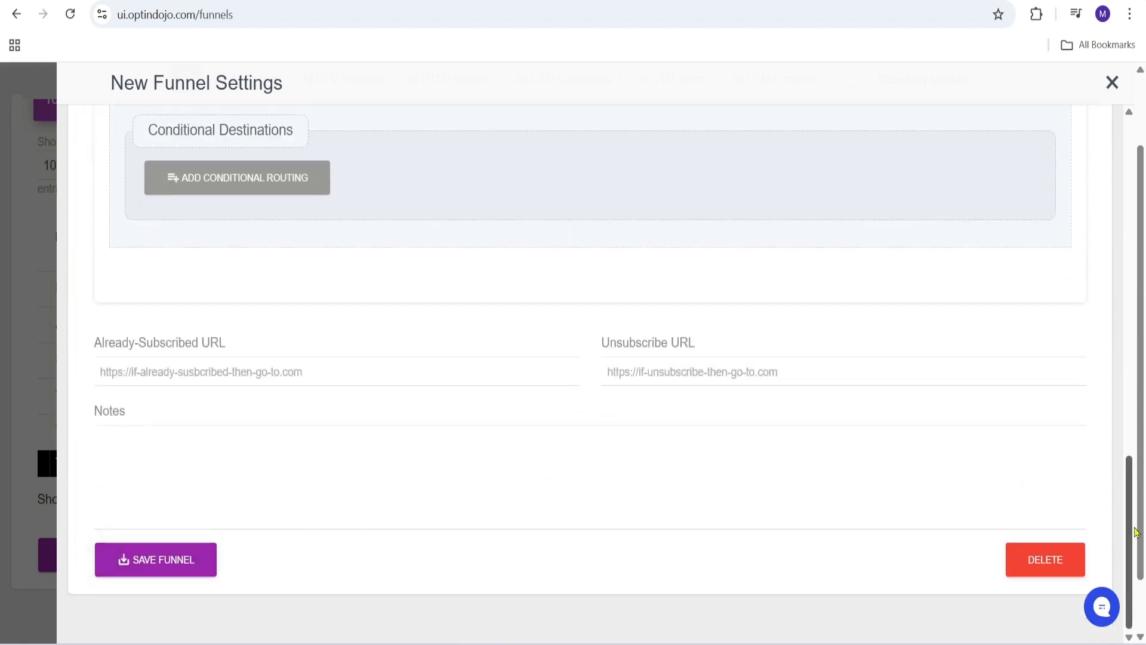
left_click_drag(1136, 532, 1134, 144)
left_click(1112, 82)
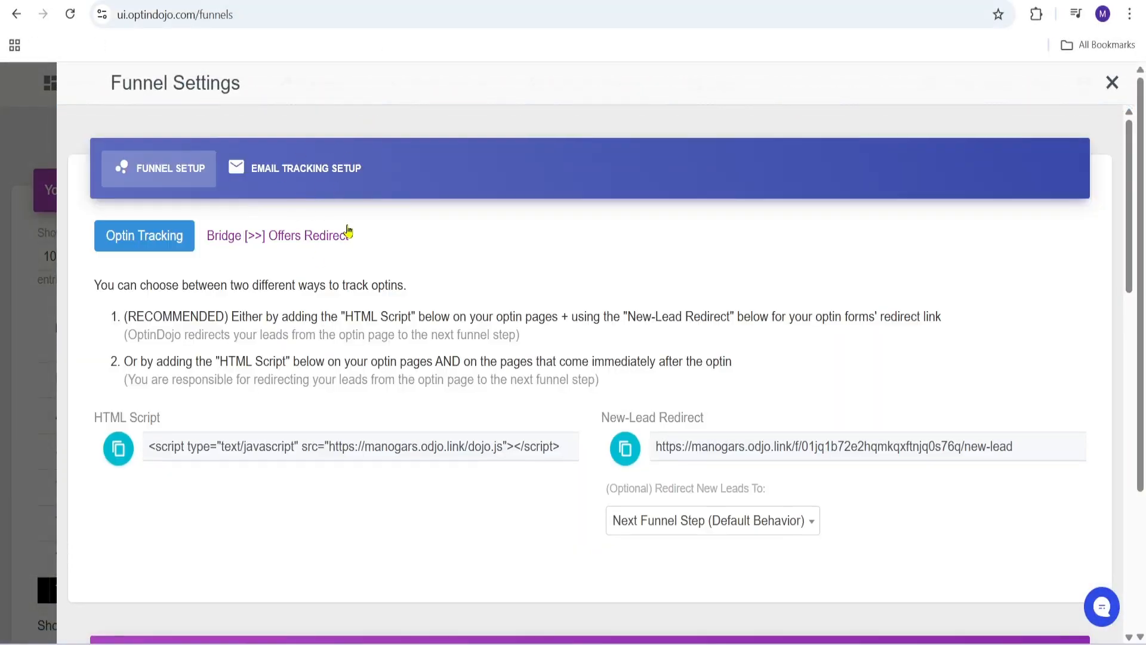
Step: Add an empty link to the default destinations for affiliate or own offers in the Youtube funnel's settings
scroll(346, 233, "down", 8)
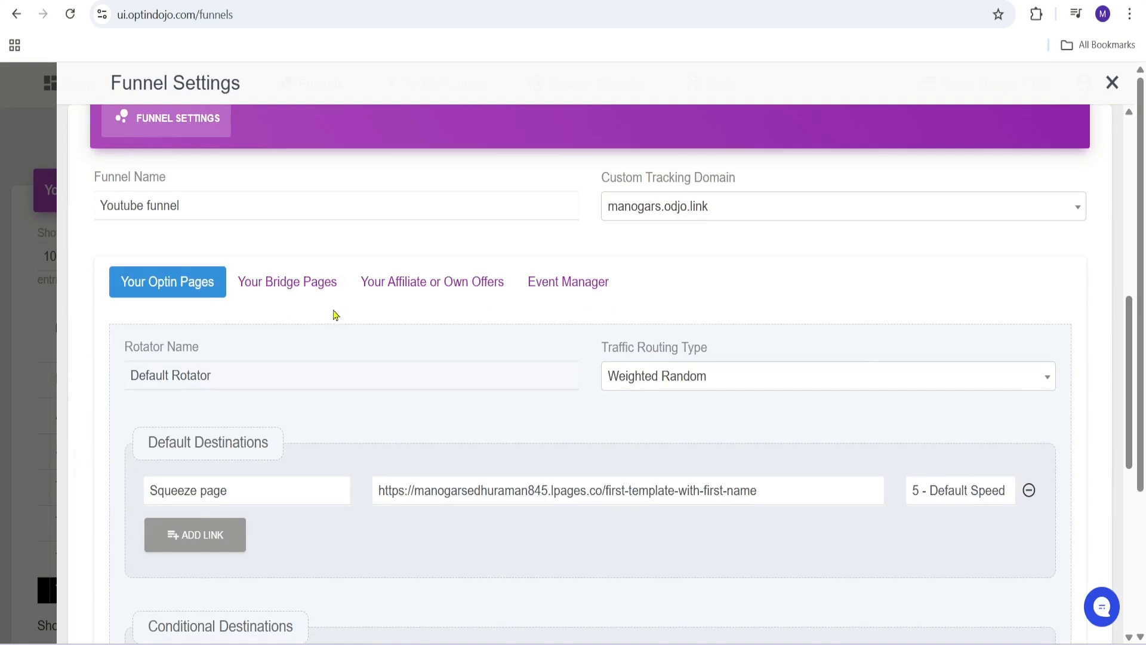
left_click(448, 289)
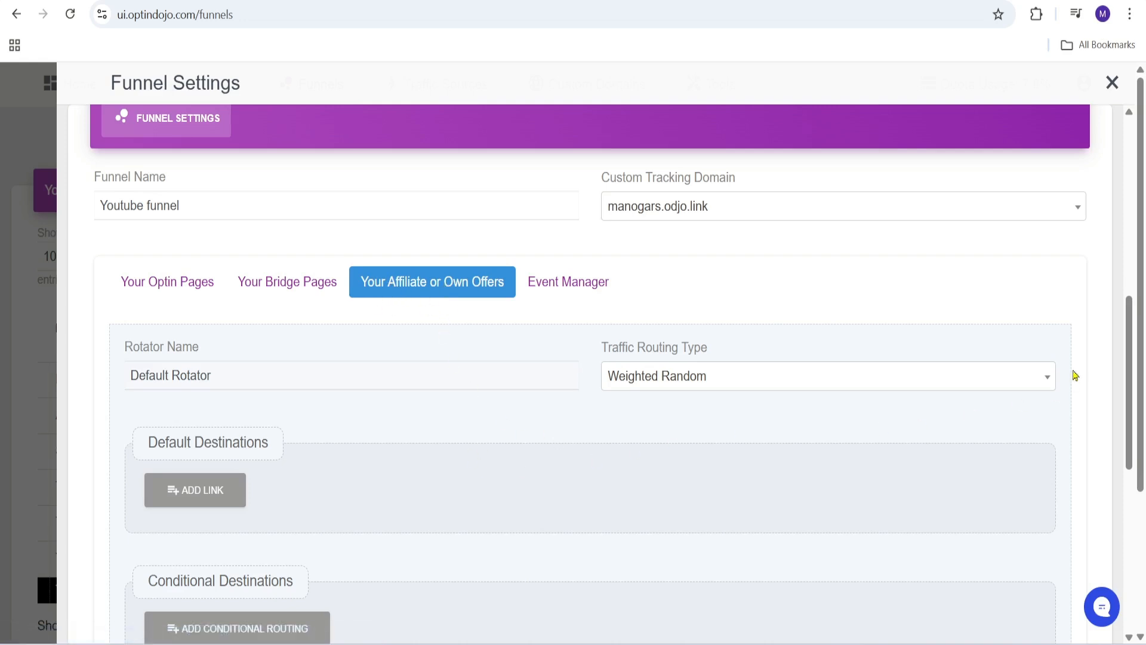
scroll(1130, 320, "down", 2)
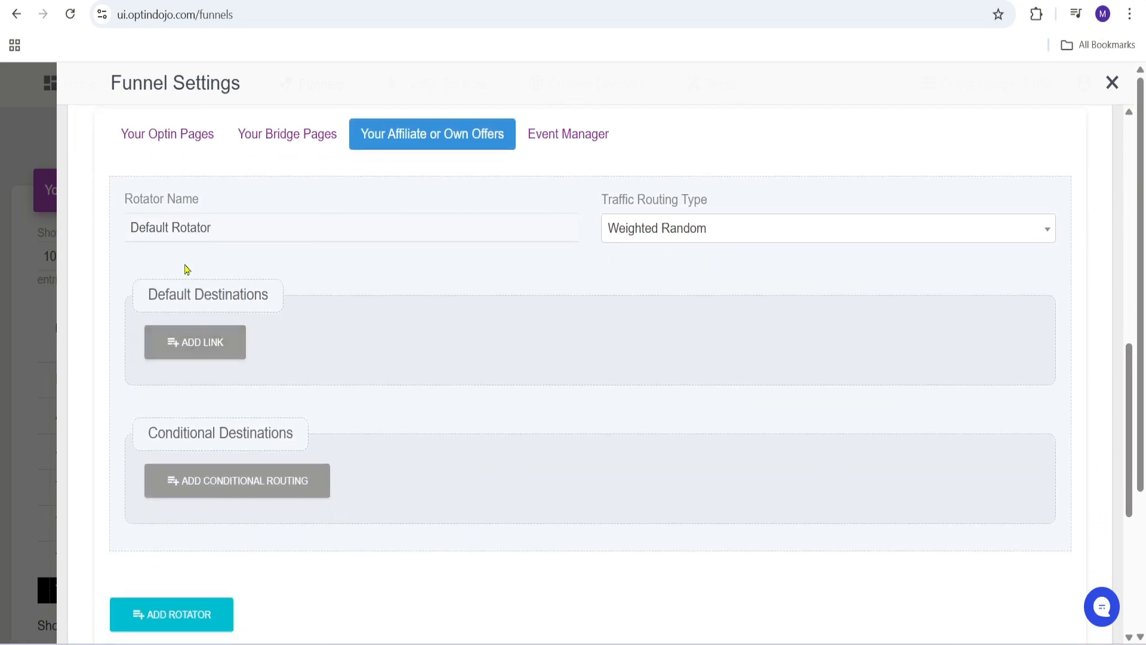
left_click(189, 348)
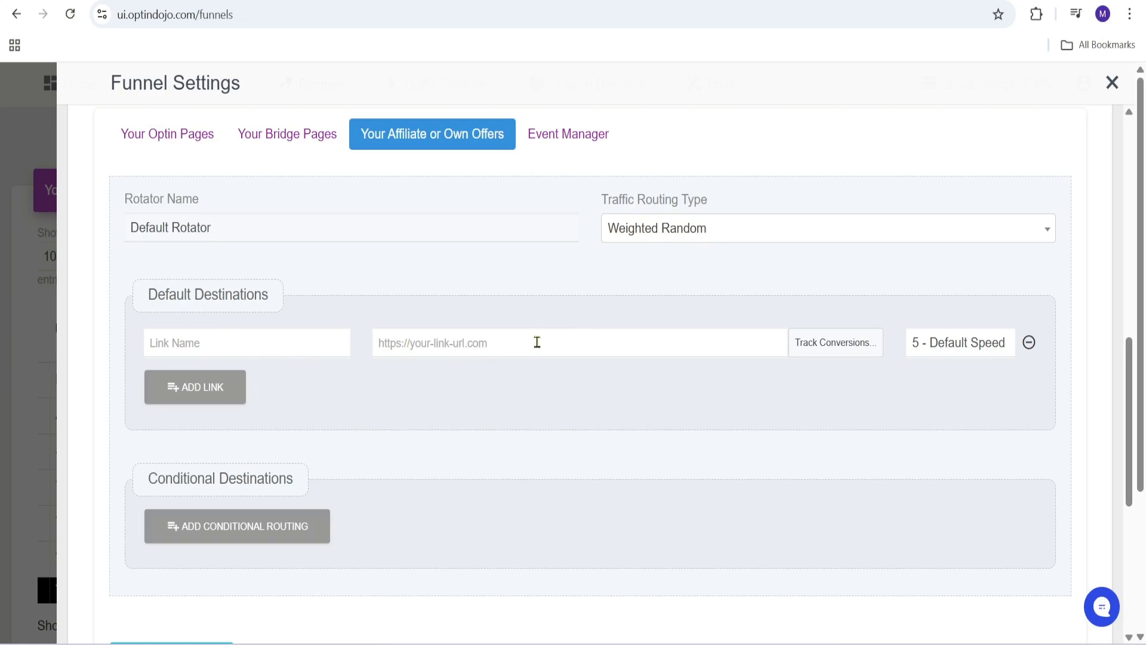
Step: Switch to WarriorPlus and copy the affiliate link for the Auto-Affiliate AI offer
left_click(448, 1)
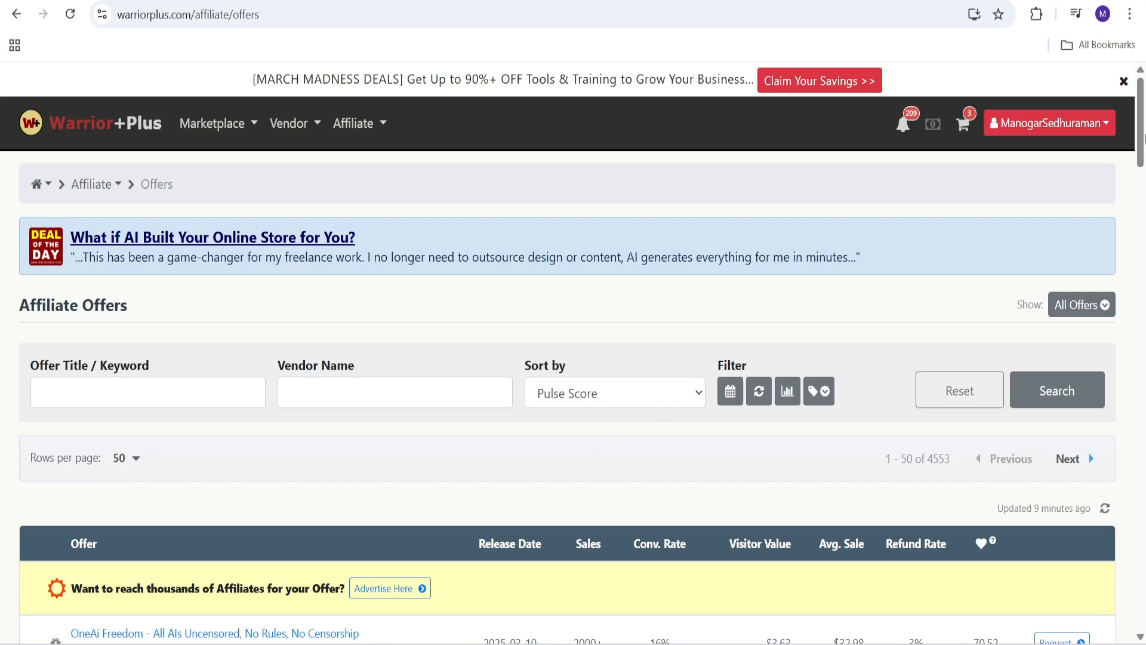
left_click_drag(1143, 134, 1144, 181)
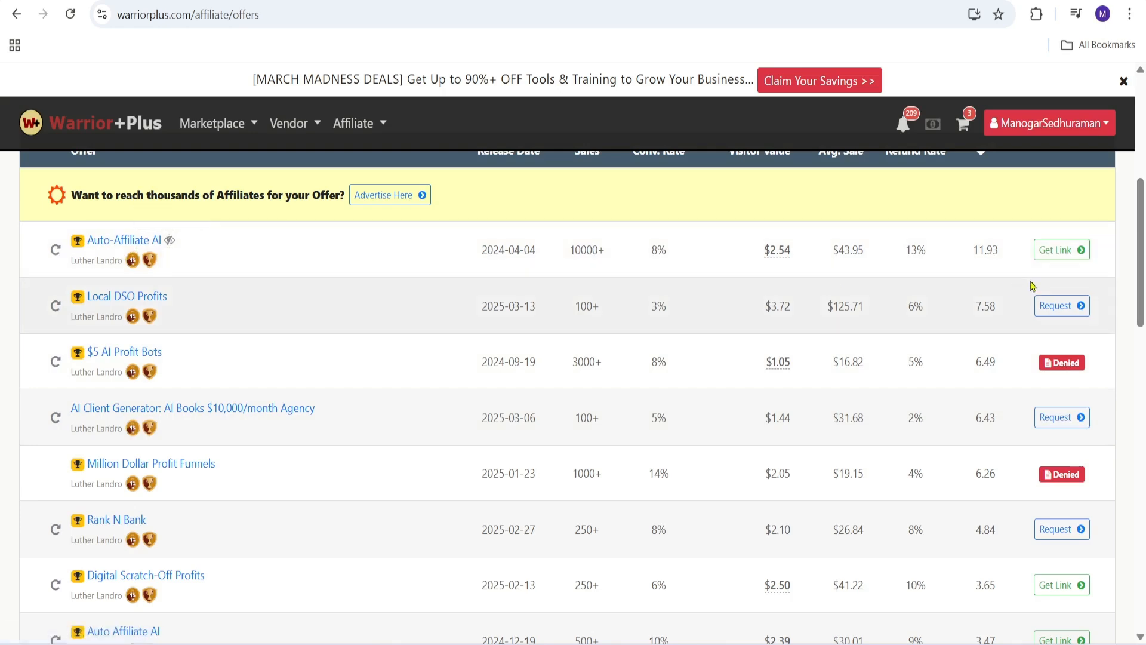
left_click(1062, 250)
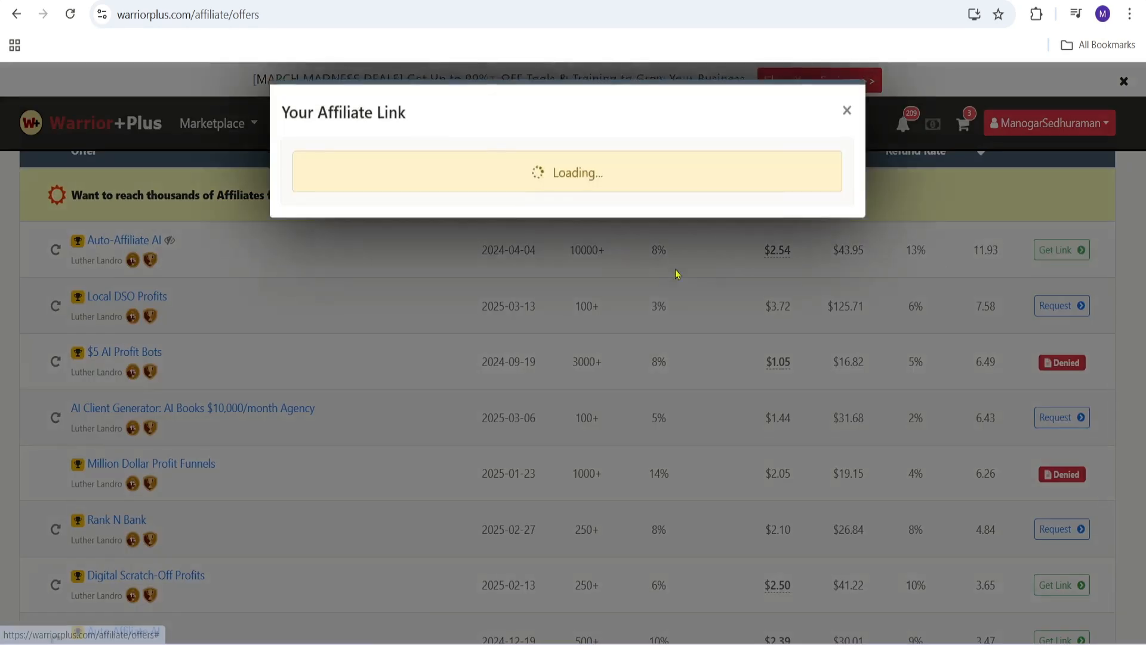
left_click_drag(532, 250, 300, 245)
key("ctrl+c")
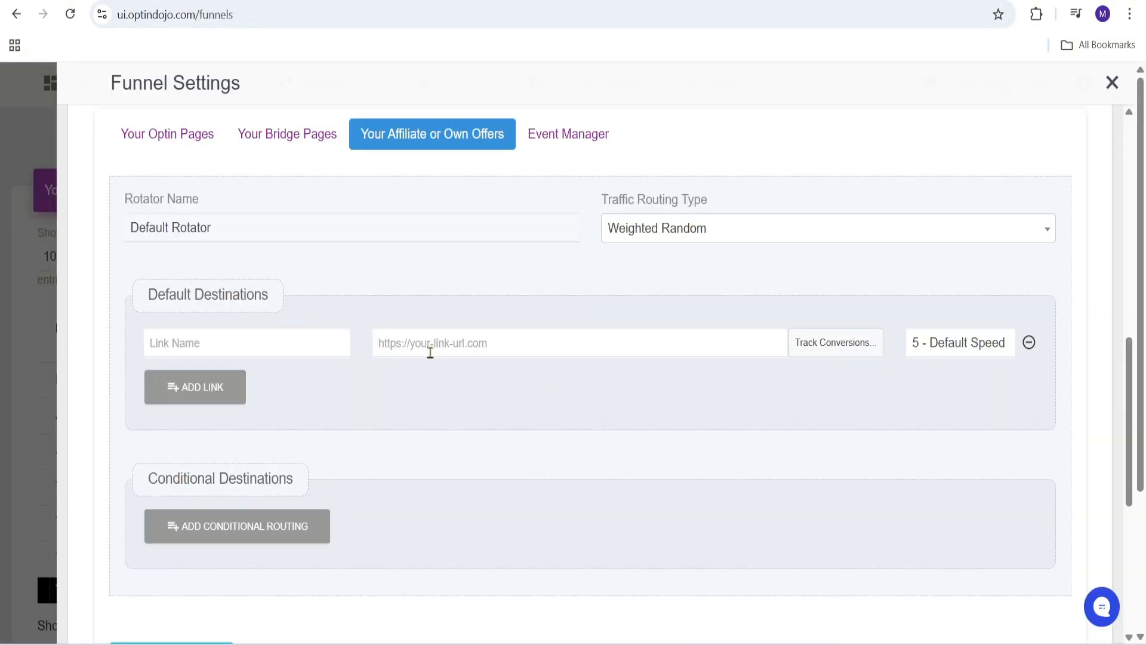
left_click(430, 352)
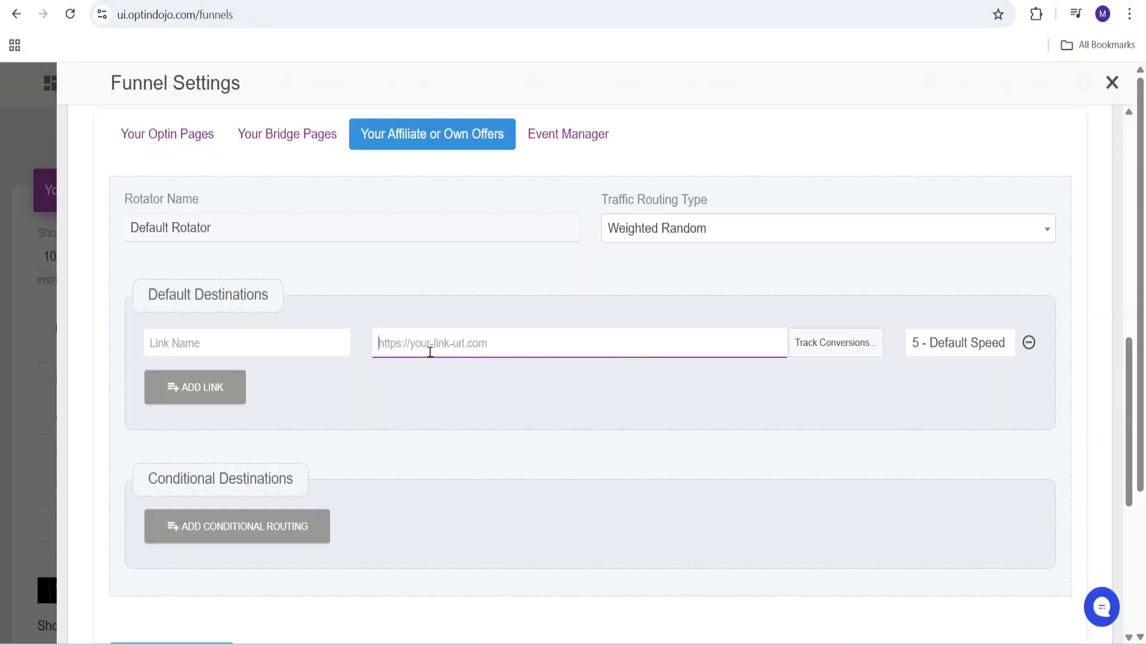
key("ctrl+v")
left_click(287, 342)
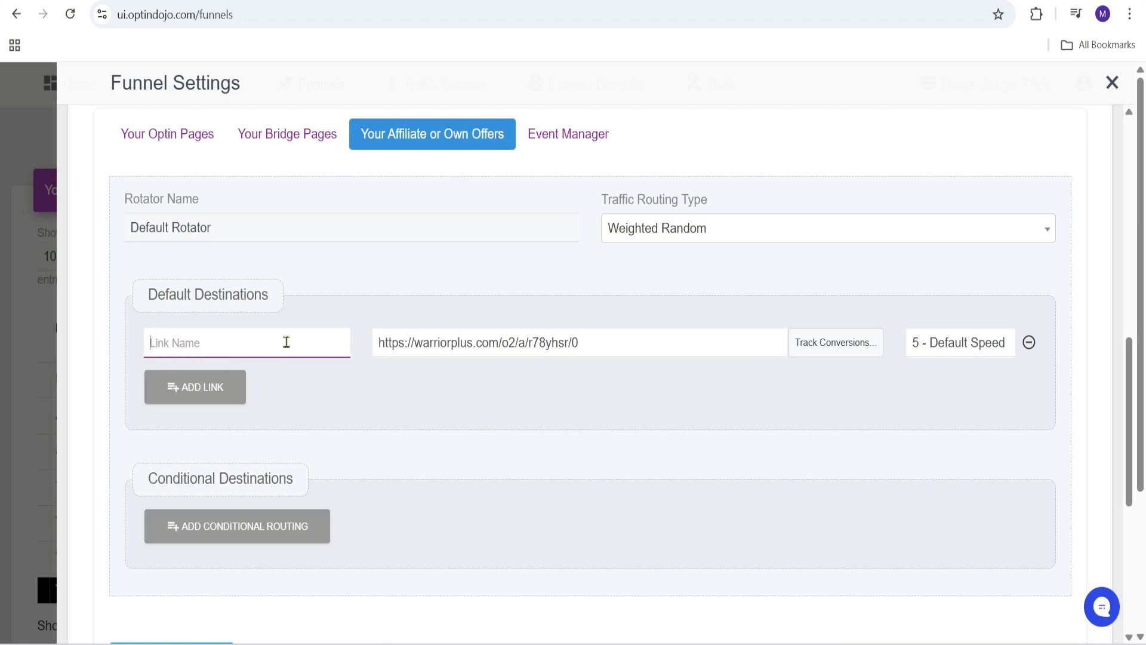
type("Auto affiliate AI")
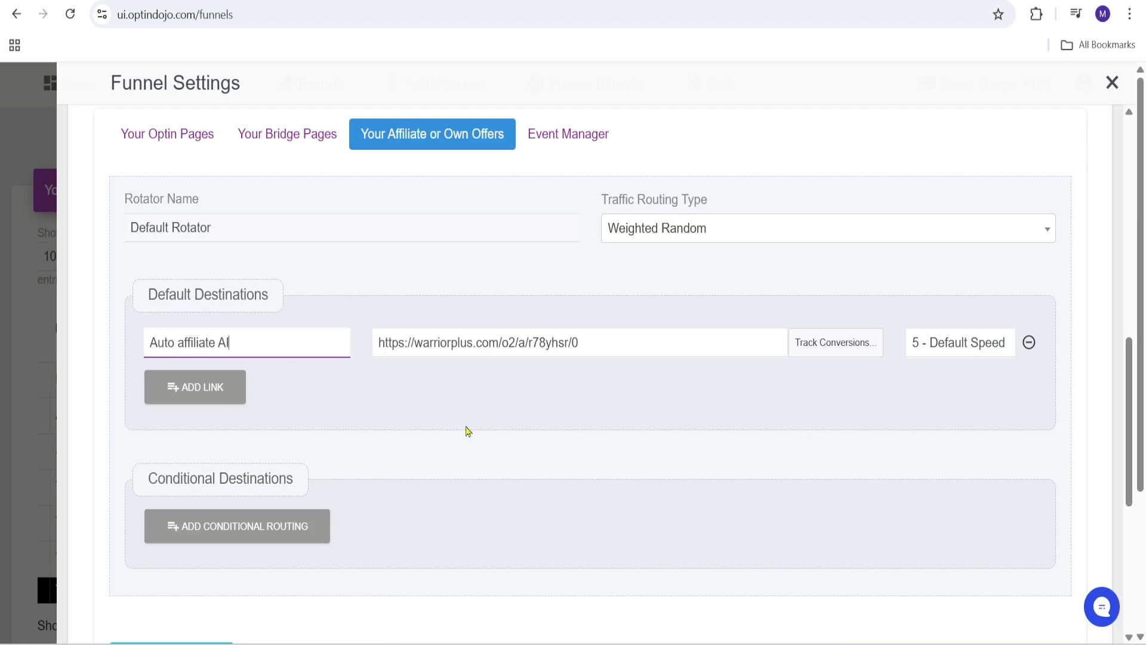
left_click(502, 421)
Step: Open conversion tracking for the Auto affiliate AI link and select WarriorPlus as its affiliate network
left_click(842, 347)
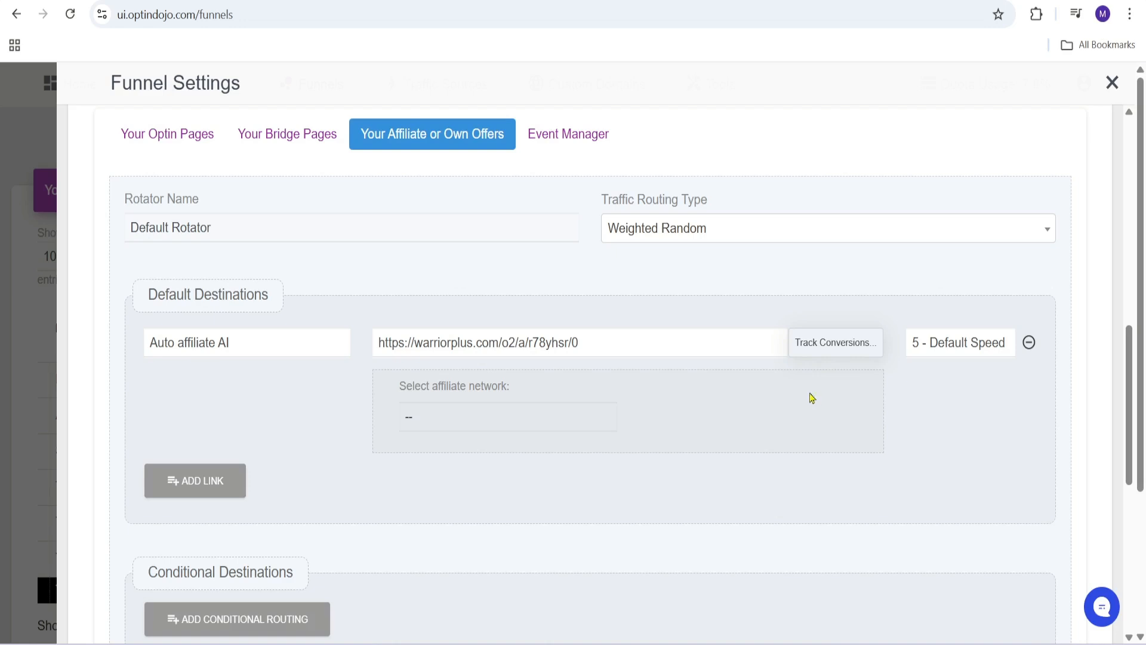
left_click(417, 422)
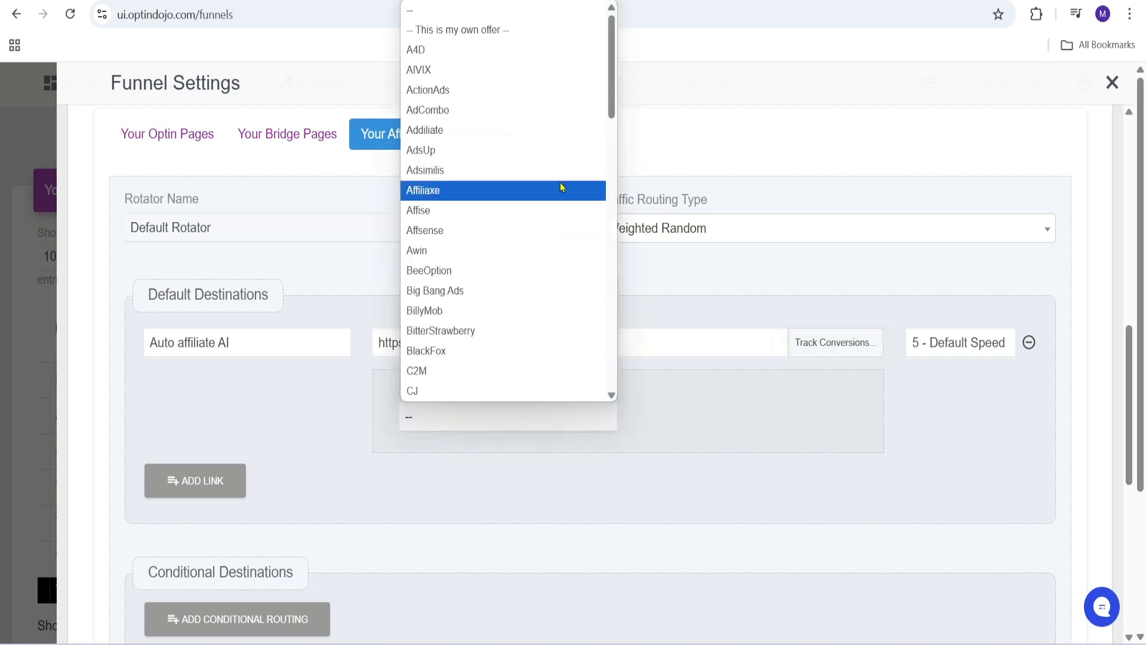
left_click_drag(621, 58, 622, 389)
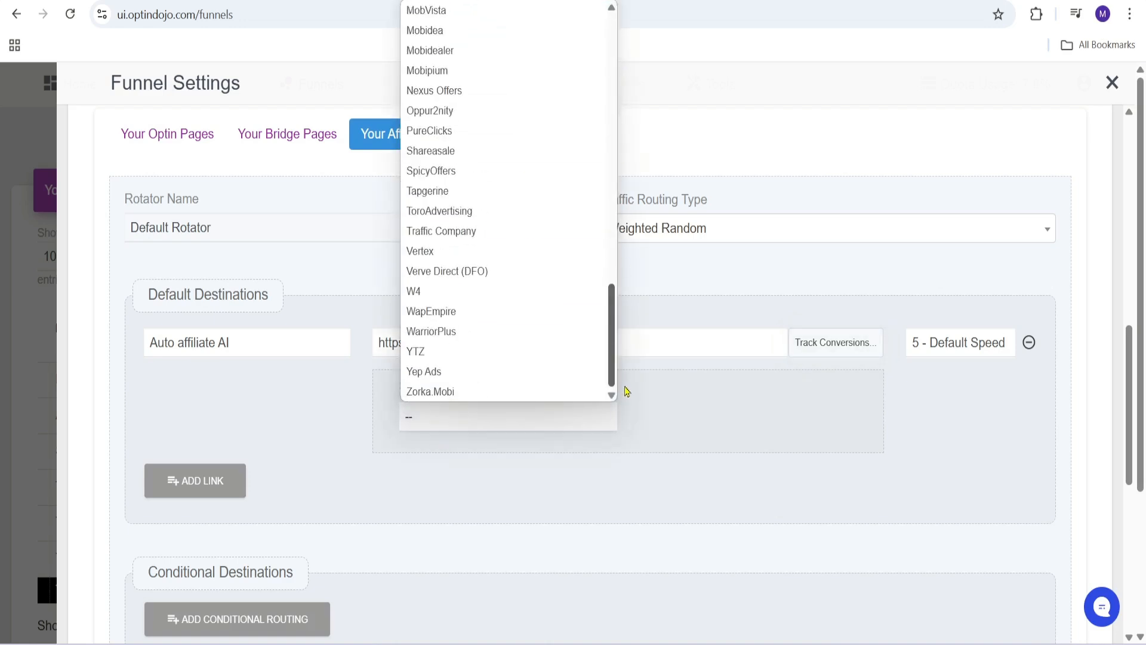
left_click(486, 327)
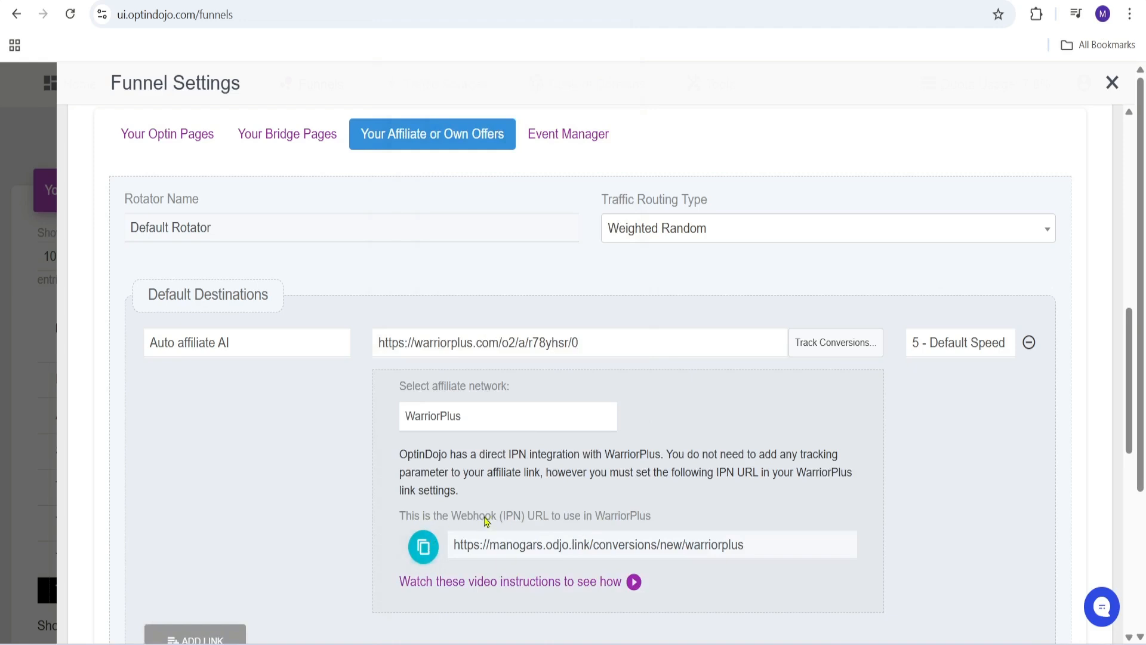
Step: Copy the WarriorPlus webhook (IPN) URL and check it against the webhook field of the Auto-Affiliate AI offer in WarriorPlus
left_click(423, 547)
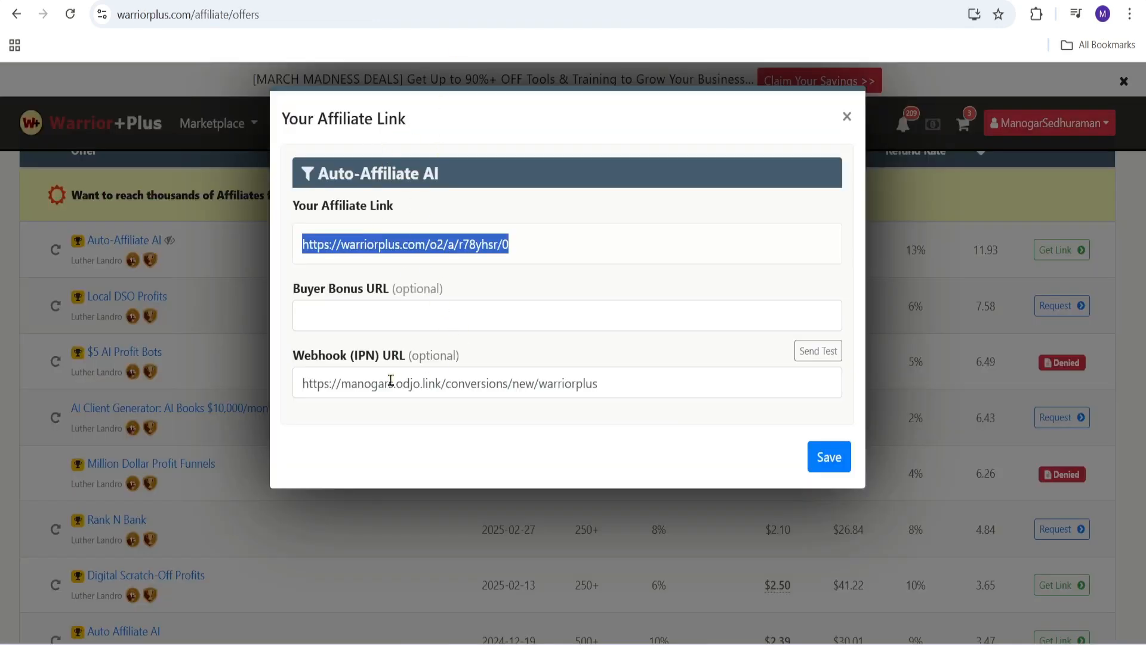
left_click(444, 382)
key("ctrl+a")
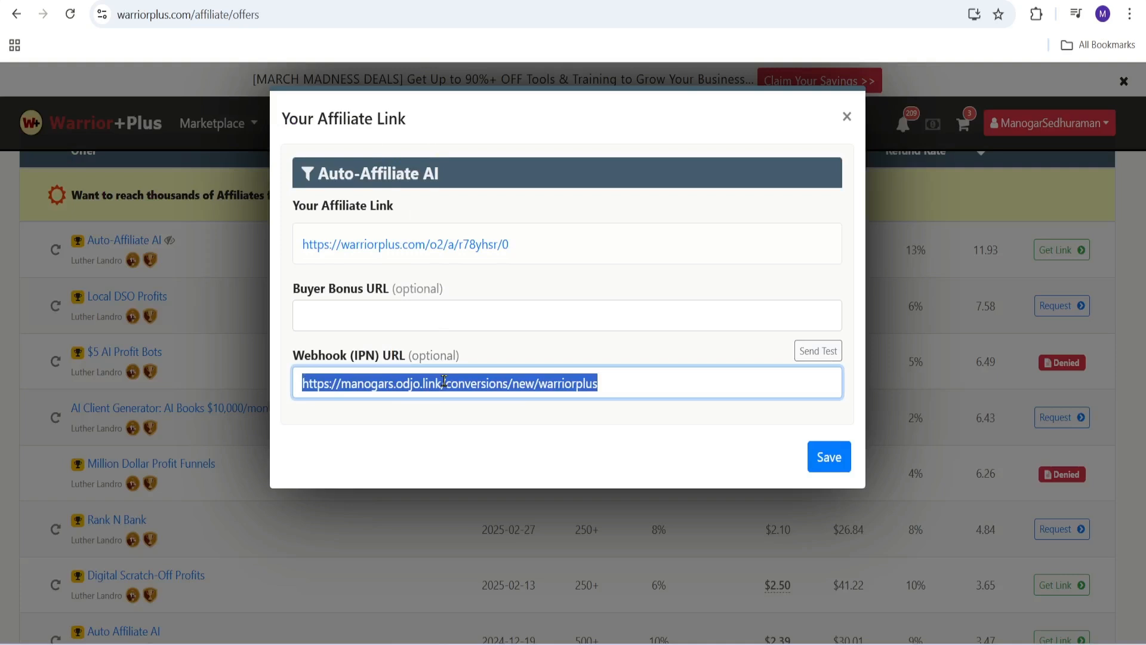
left_click(443, 382)
left_click(621, 448)
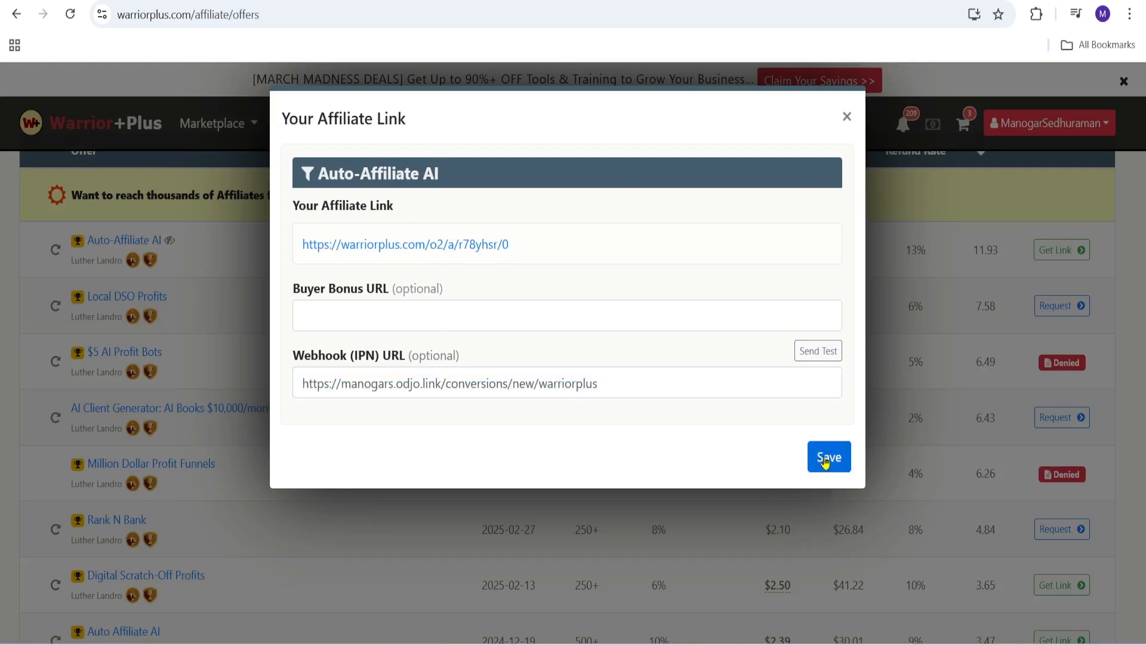
left_click(848, 117)
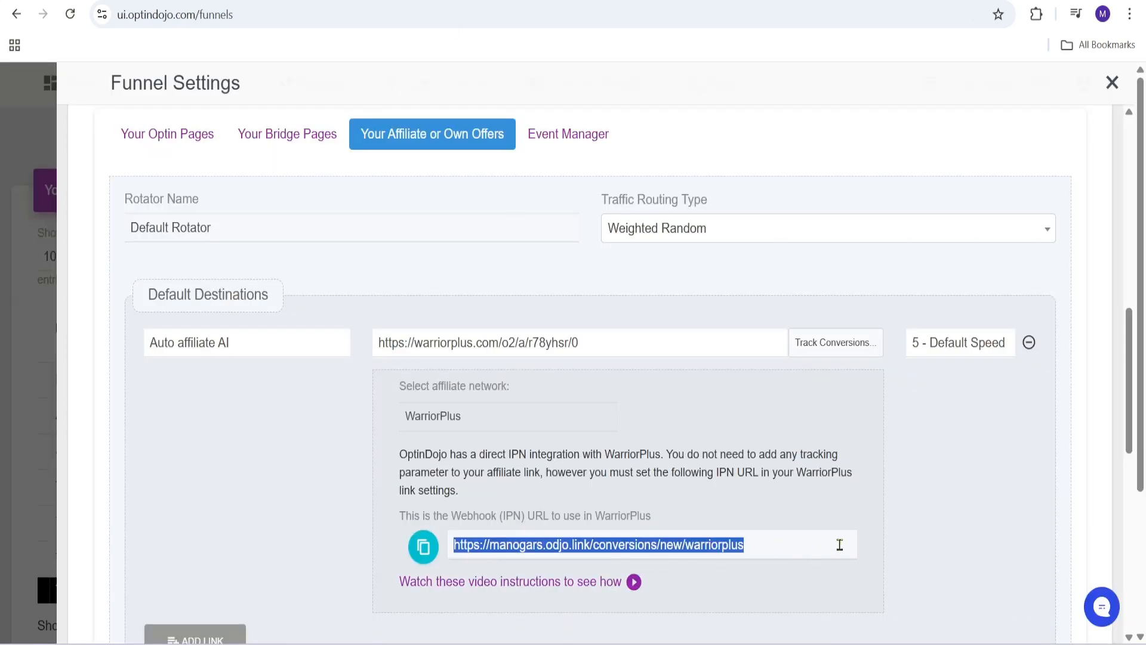
Step: Save the funnel in OptinDojo with the Auto affiliate AI destination
left_click_drag(1130, 430, 1130, 605)
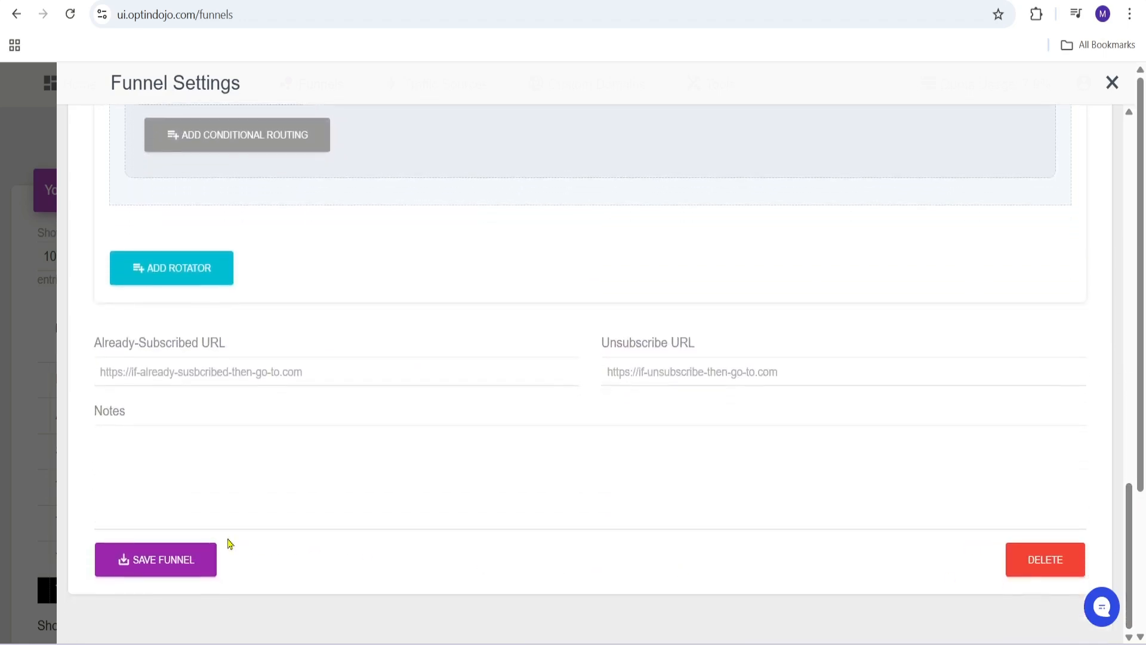
left_click(185, 560)
left_click_drag(1129, 514, 1123, 487)
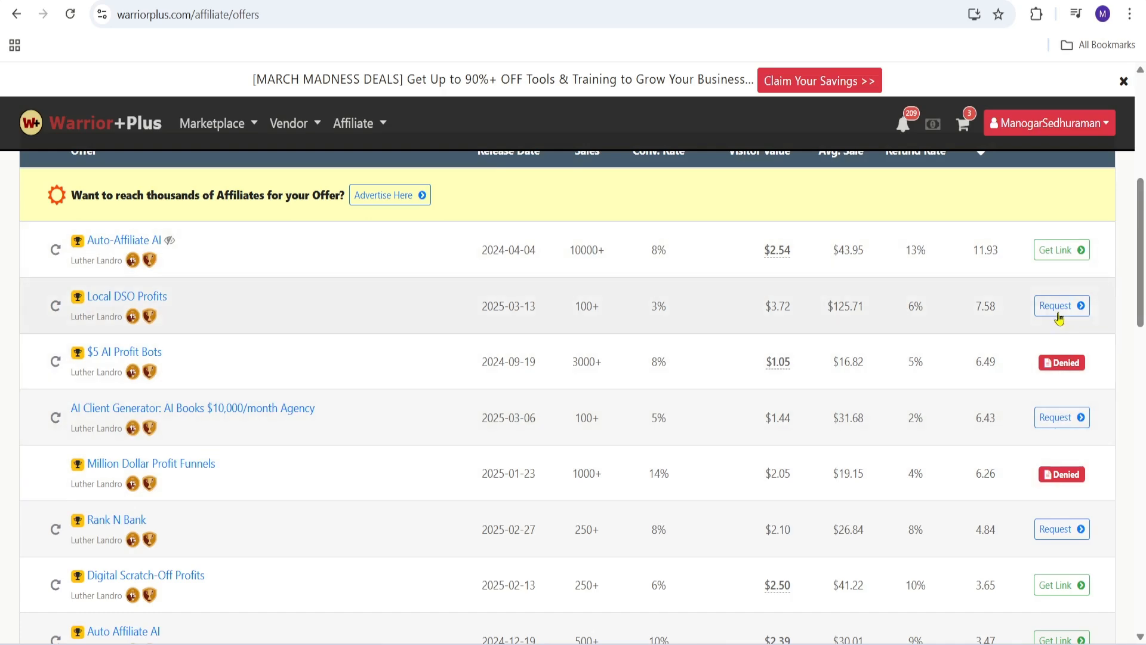
Step: Copy the $5 Profit Funnels affiliate link from WarriorPlus and enter it as the funnel's Already-Subscribed URL in OptinDojo
scroll(1059, 418, "down", 5)
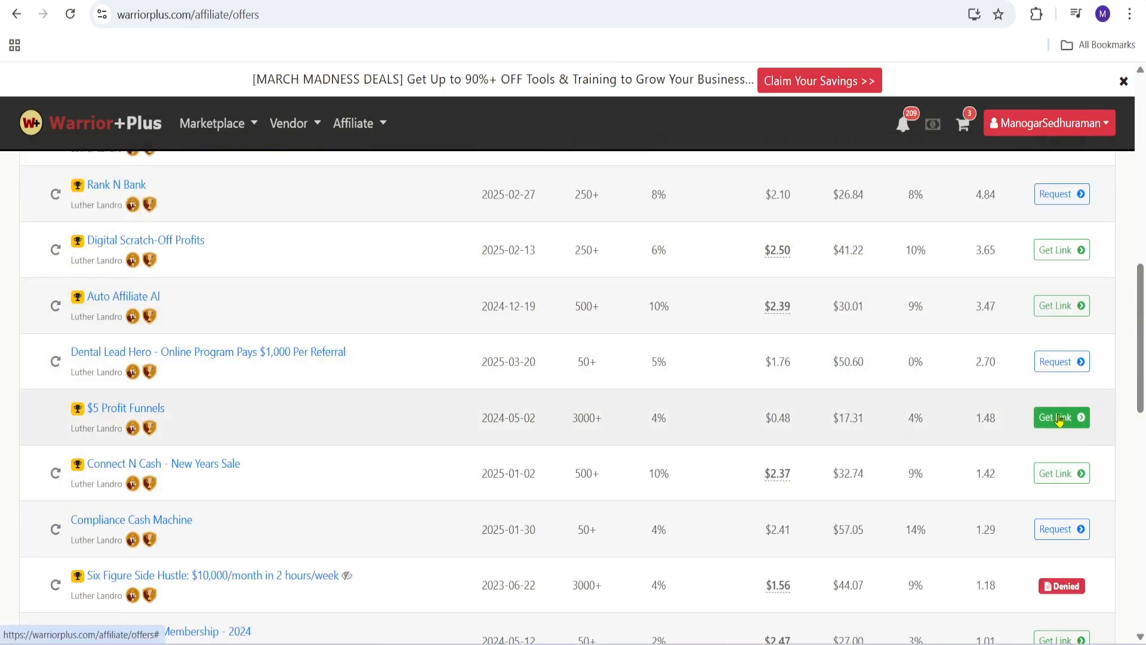
left_click(1064, 421)
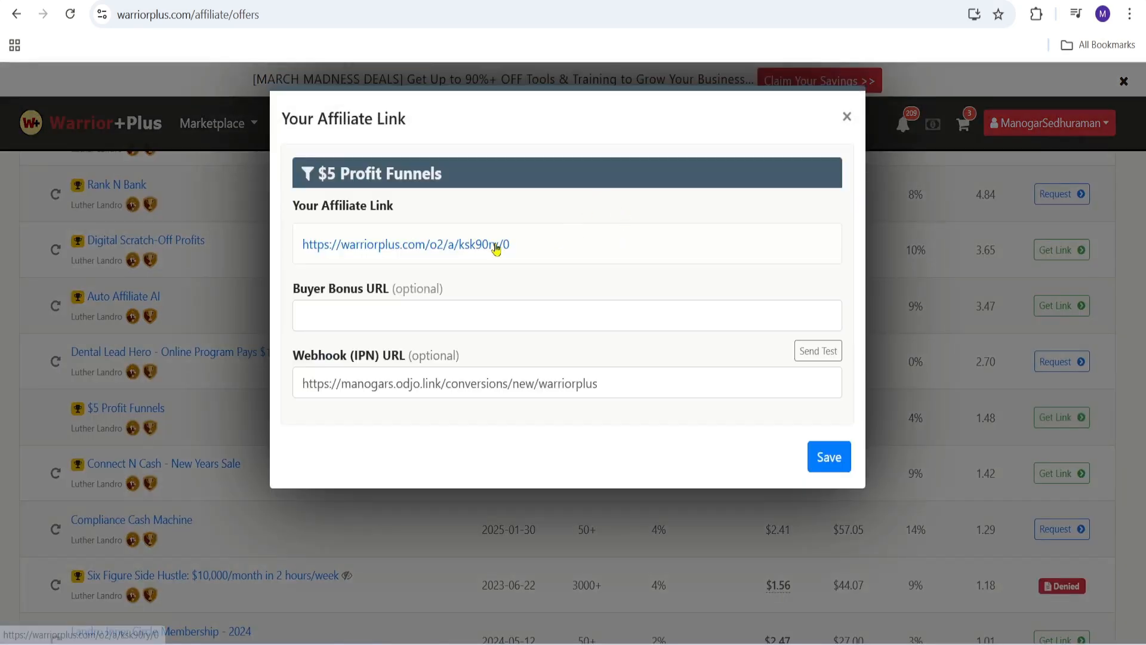
left_click_drag(512, 248, 298, 246)
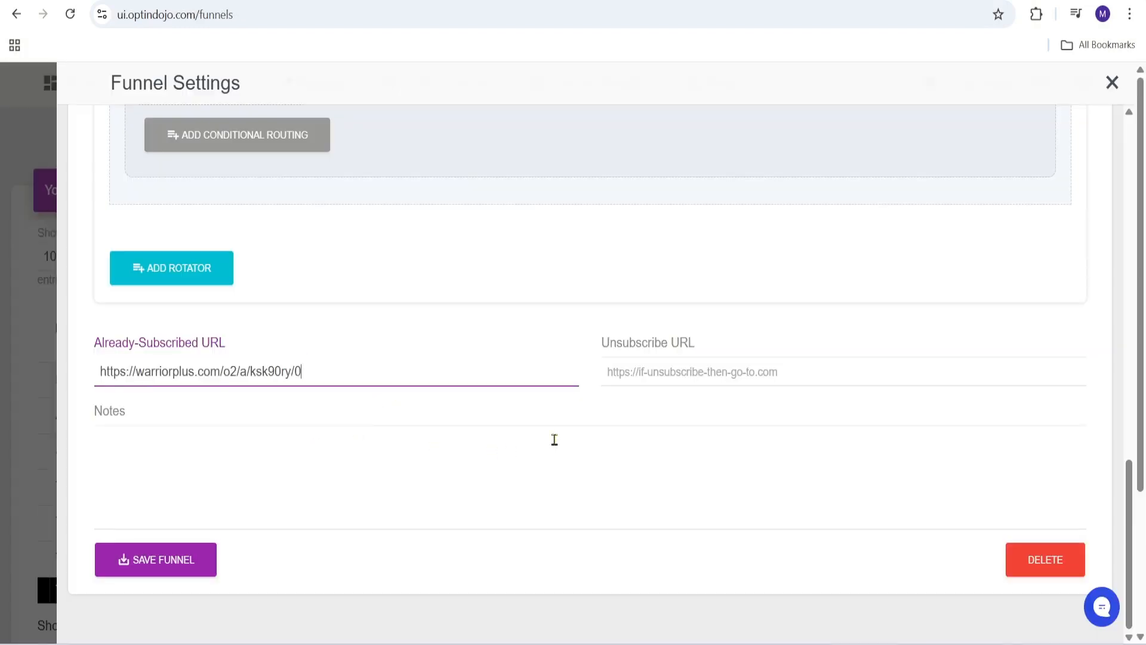
left_click(554, 440)
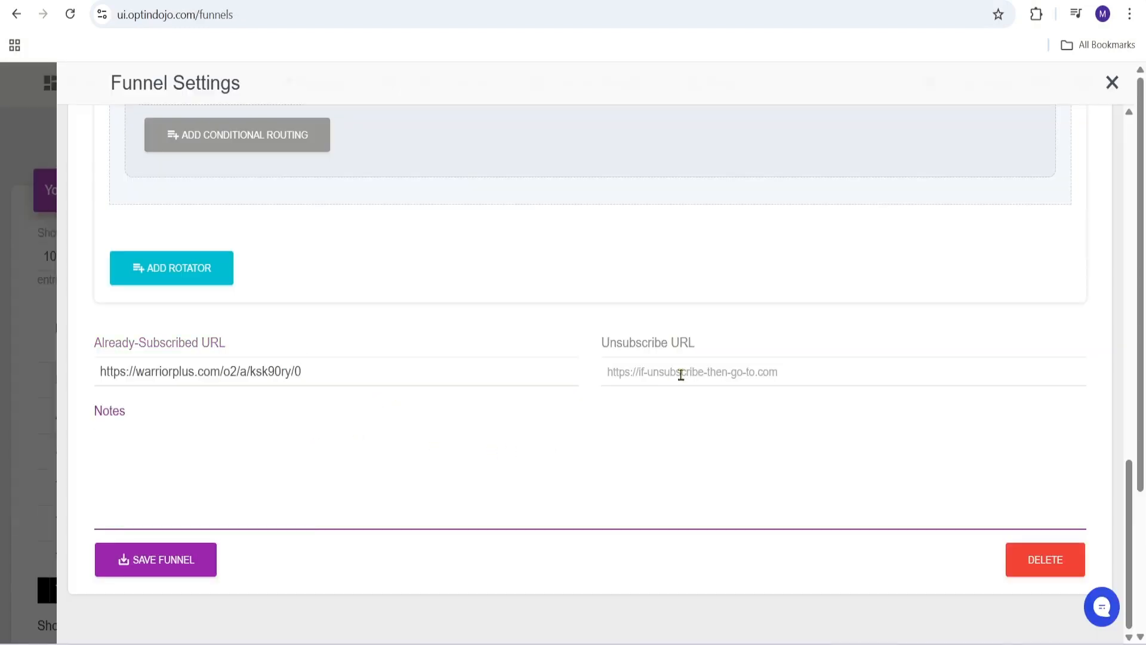
left_click(681, 374)
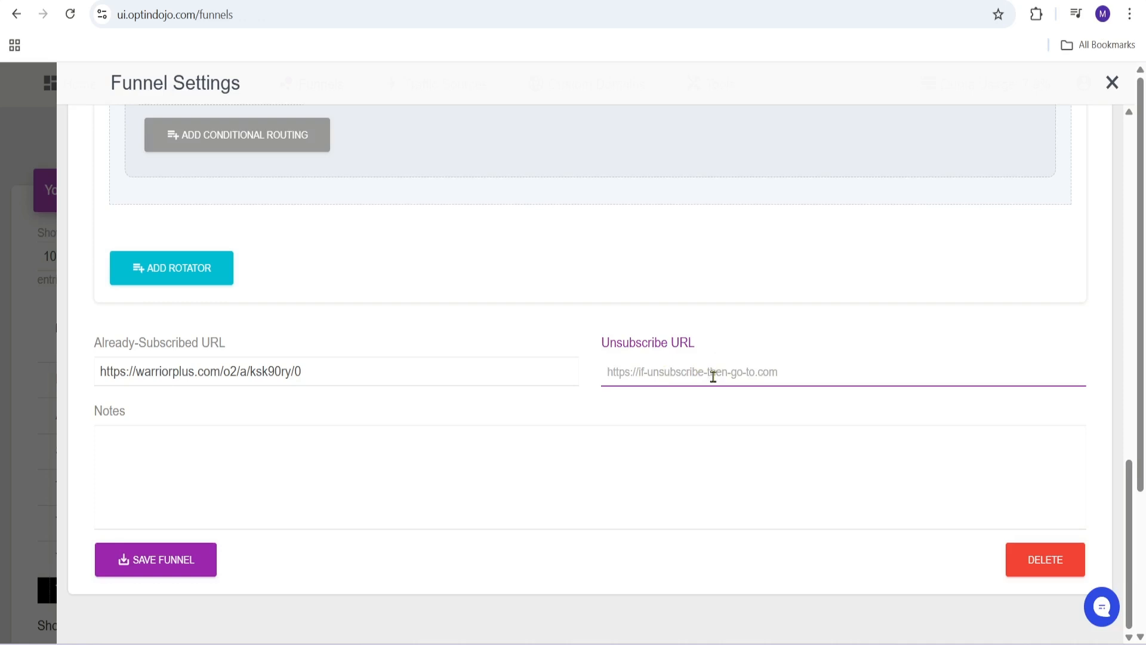
key("ctrl+v")
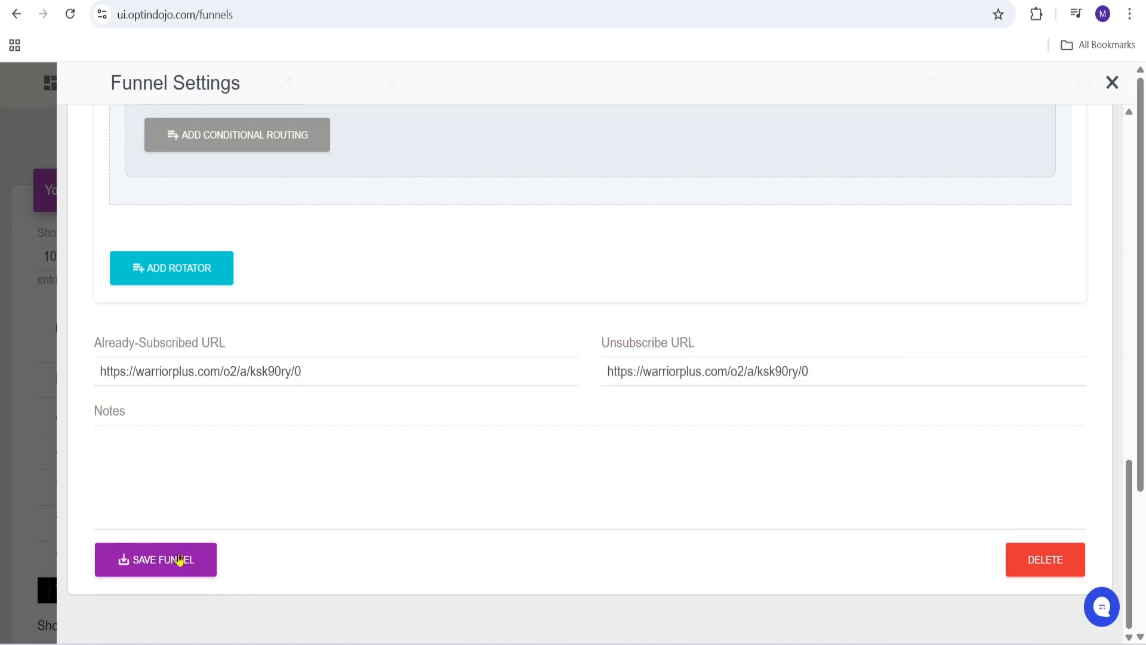
left_click(154, 573)
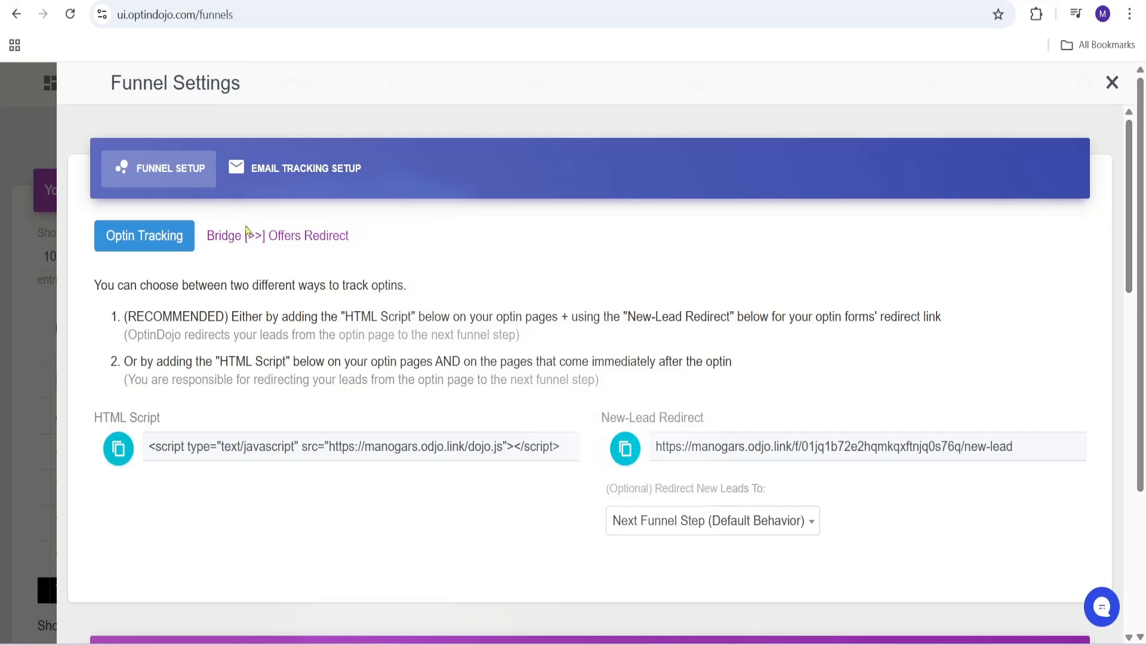
Step: Choose AWeber as the autoresponder in the funnel's email tracking setup
left_click(327, 169)
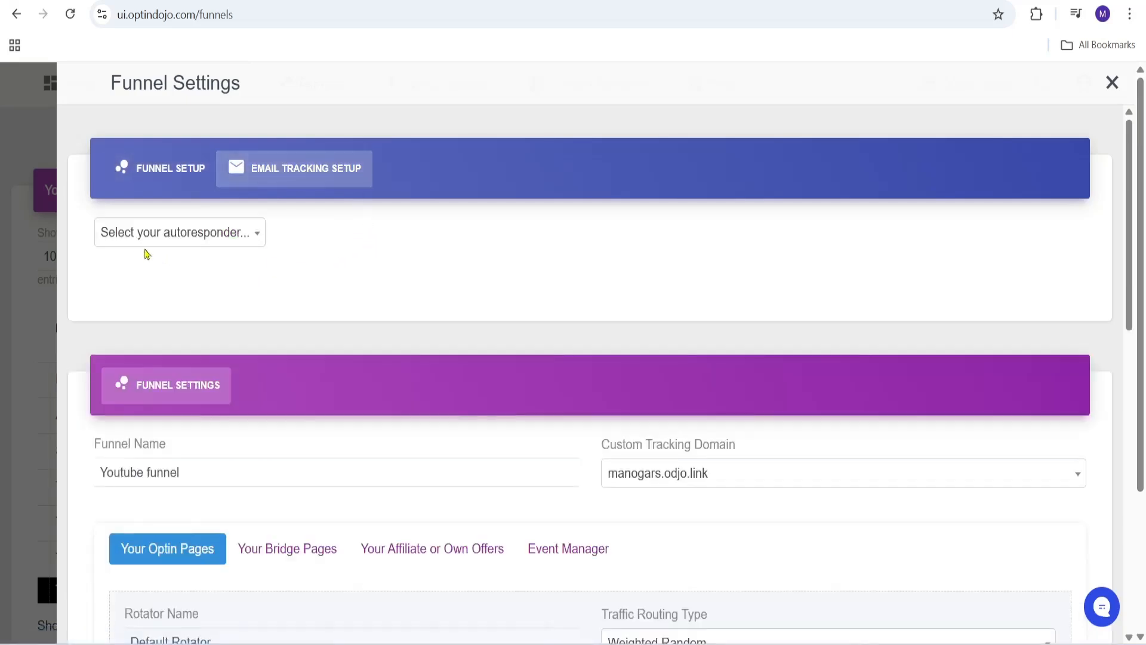
left_click(247, 237)
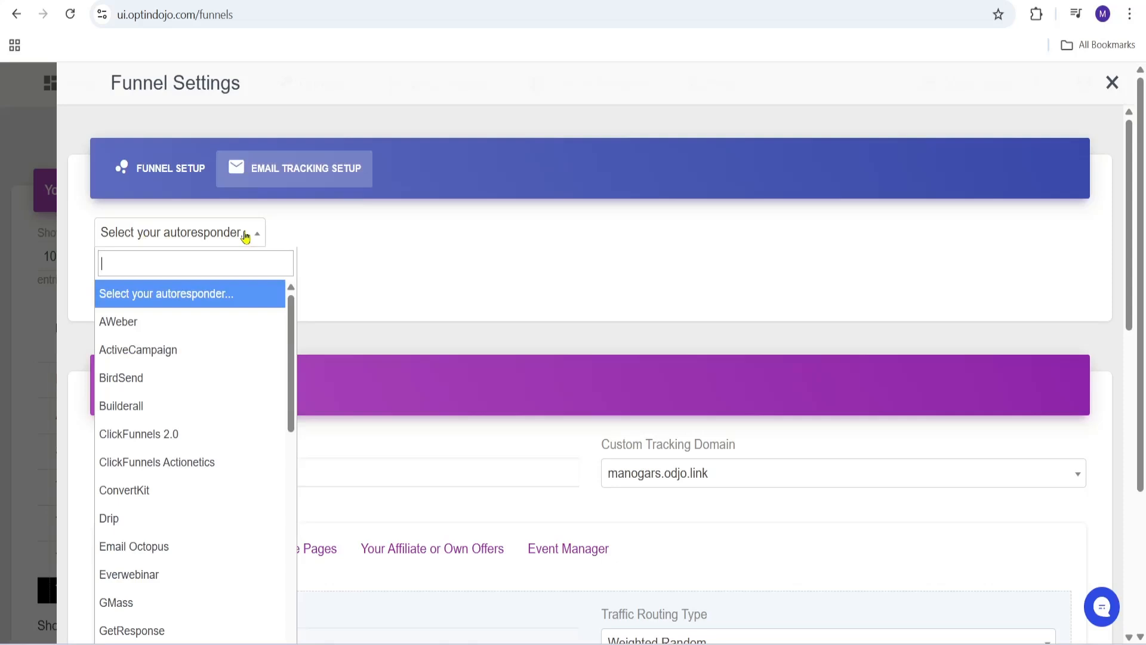
left_click(154, 324)
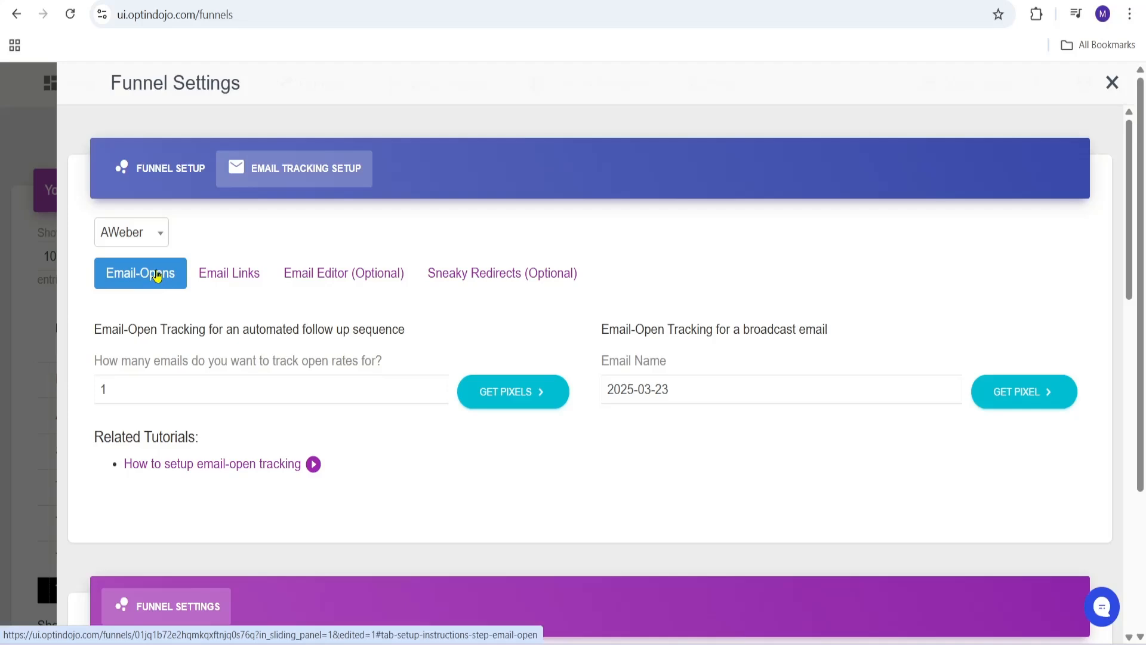
Step: Examine the email link redirect and the email-open tracking options for automated follow-up sequences and broadcast emails
left_click(233, 276)
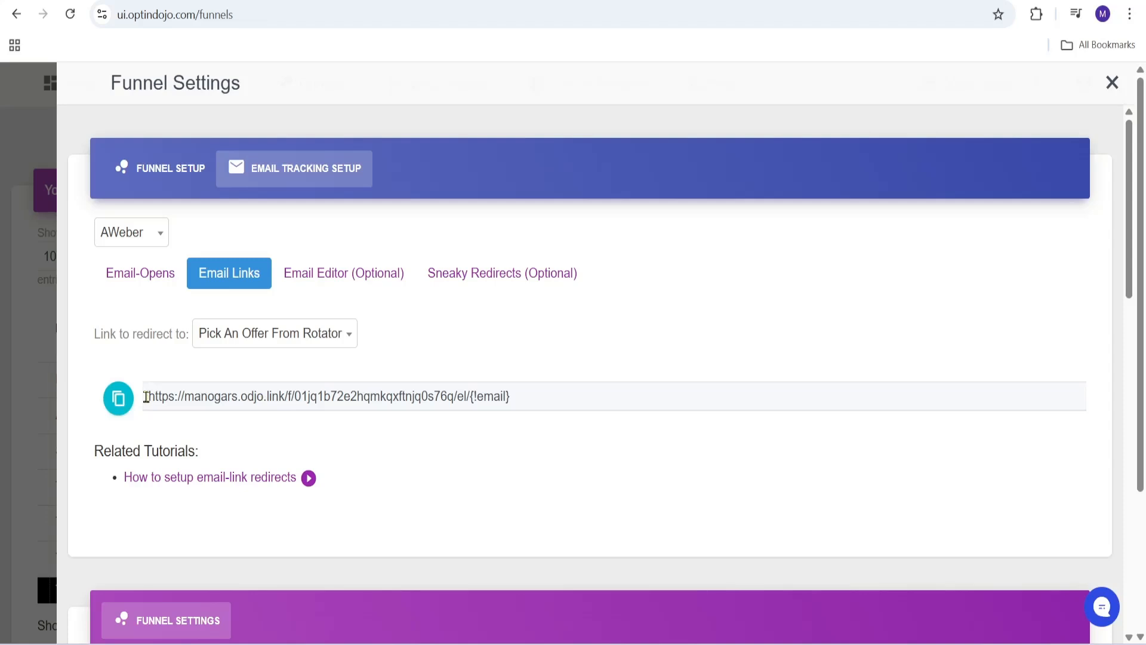
left_click(156, 280)
left_click_drag(96, 329, 405, 328)
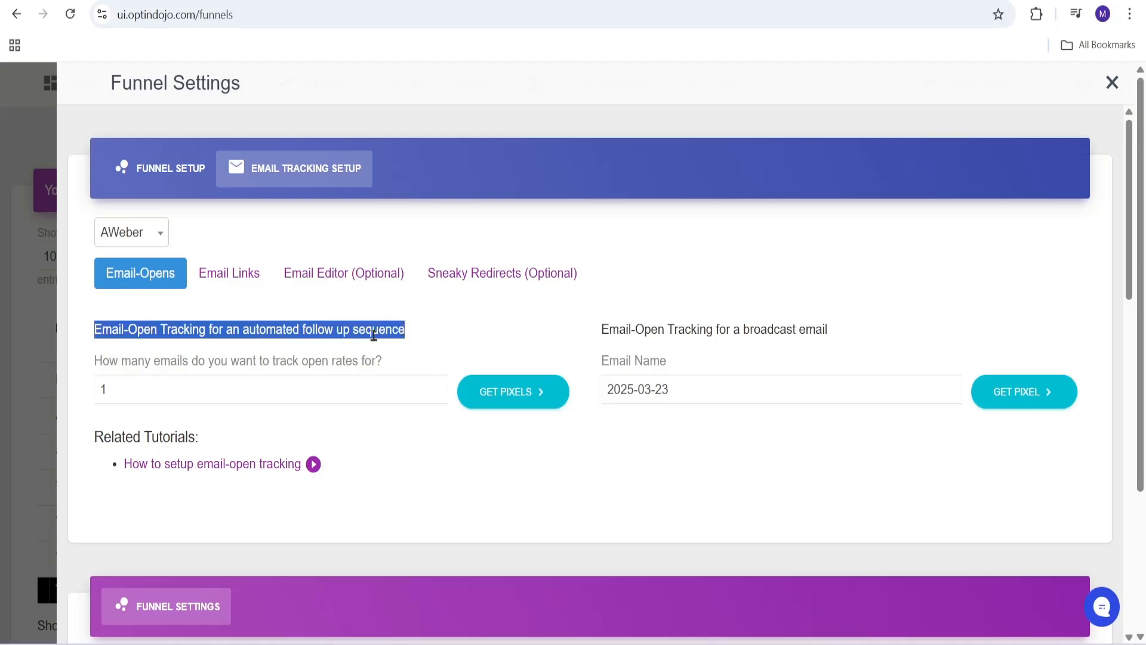
left_click_drag(601, 330, 835, 338)
triple_click(733, 340)
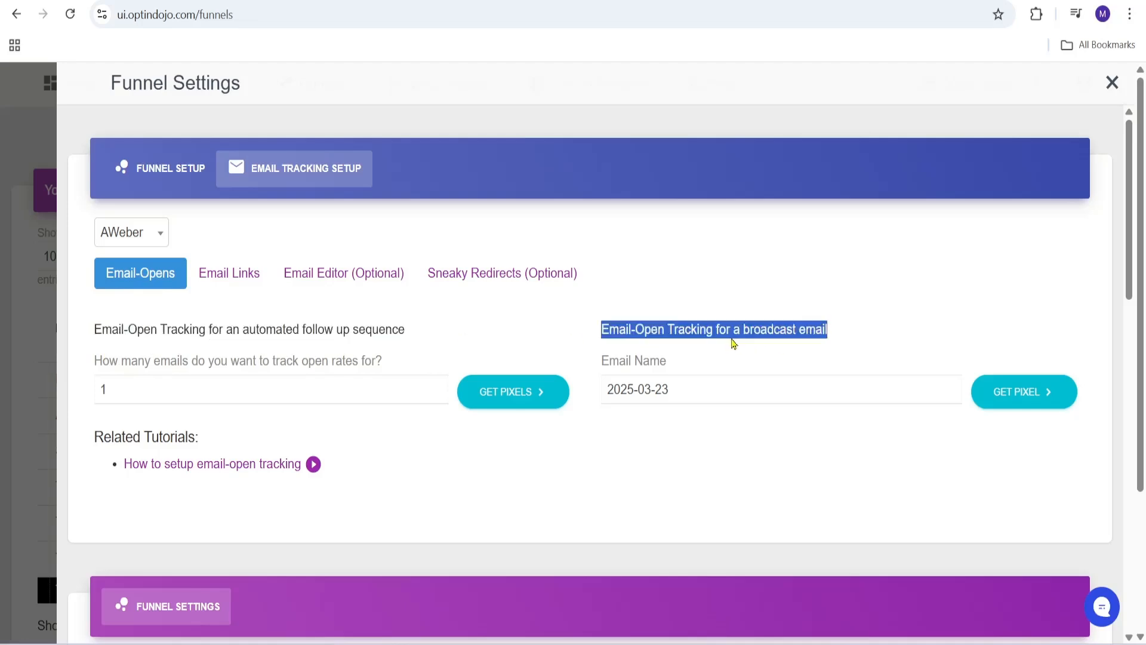
double_click(762, 332)
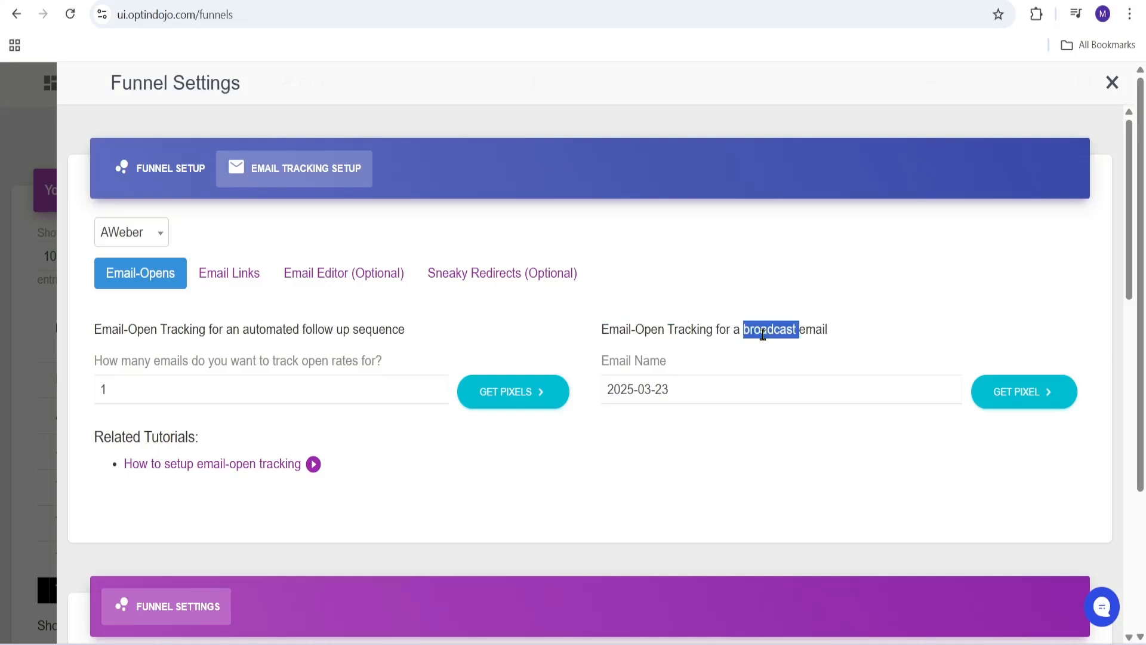
triple_click(312, 333)
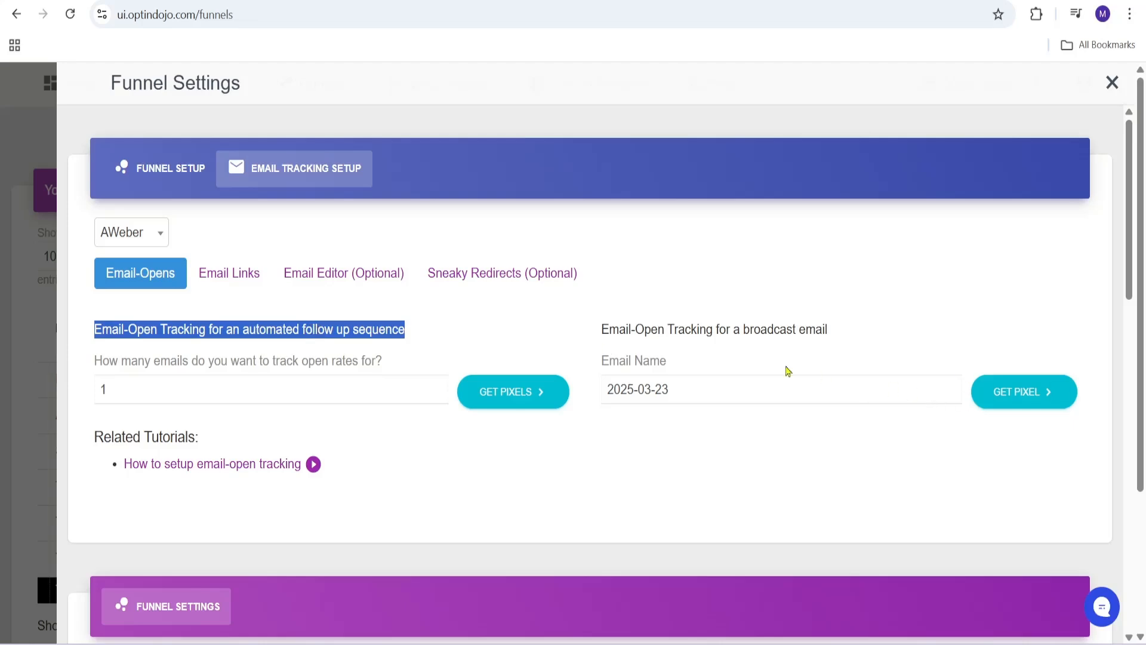
Step: Name the broadcast email Auto-affiliate-AI, then generate and copy its email-open tracking pixel
triple_click(679, 394)
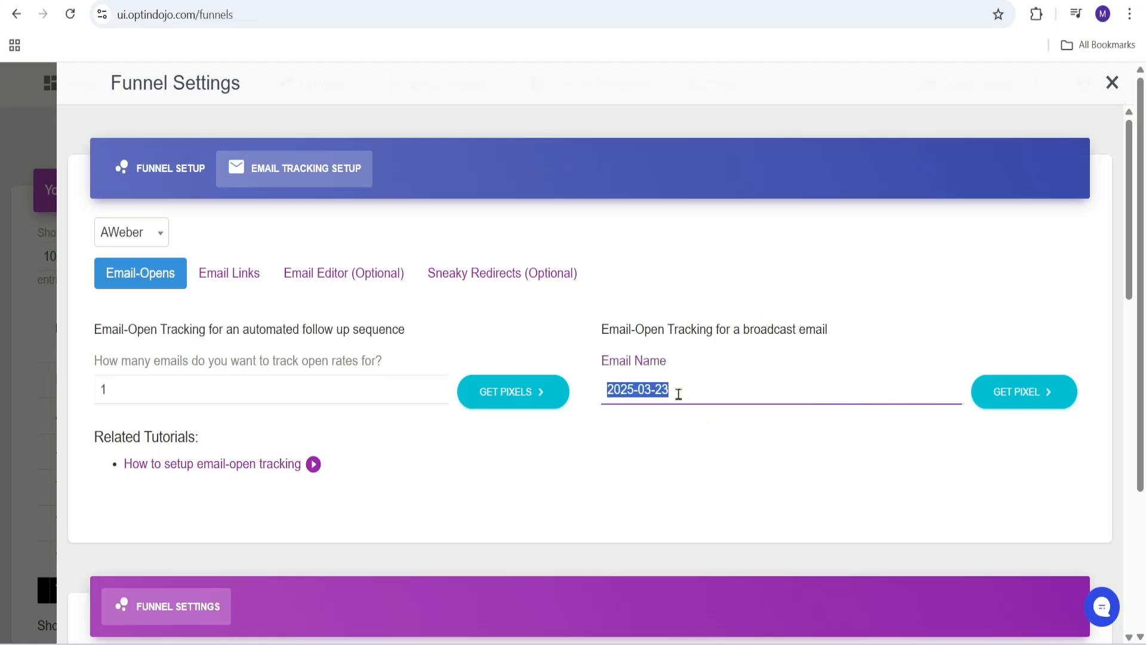
type("Auto-affiliate-AI")
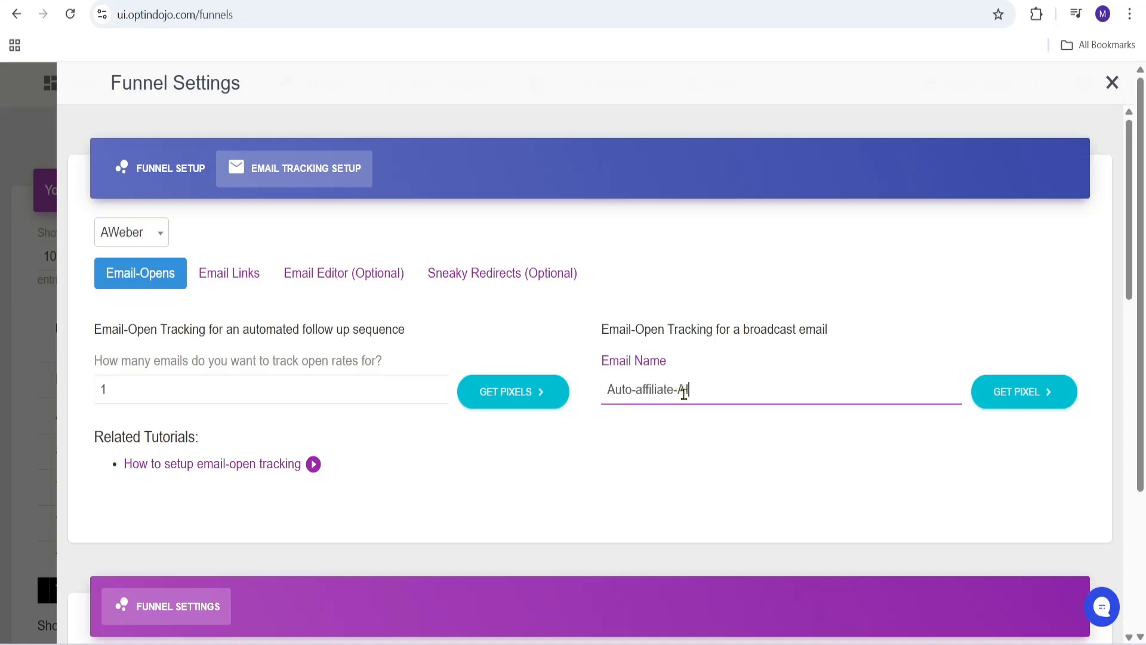
left_click(1004, 404)
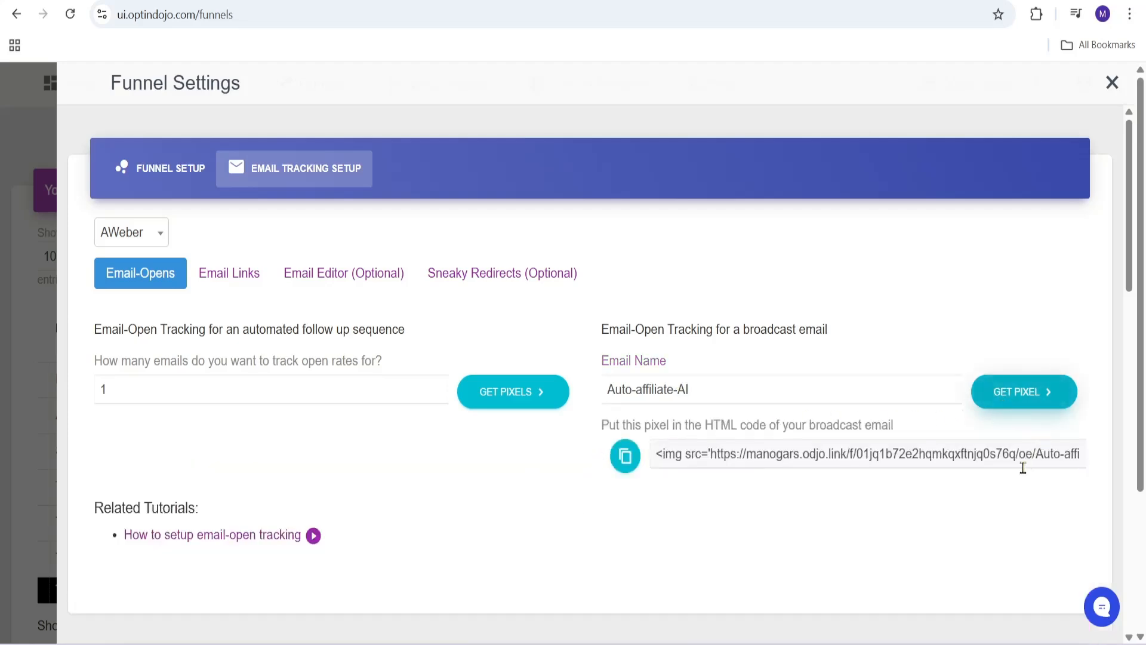
left_click(631, 467)
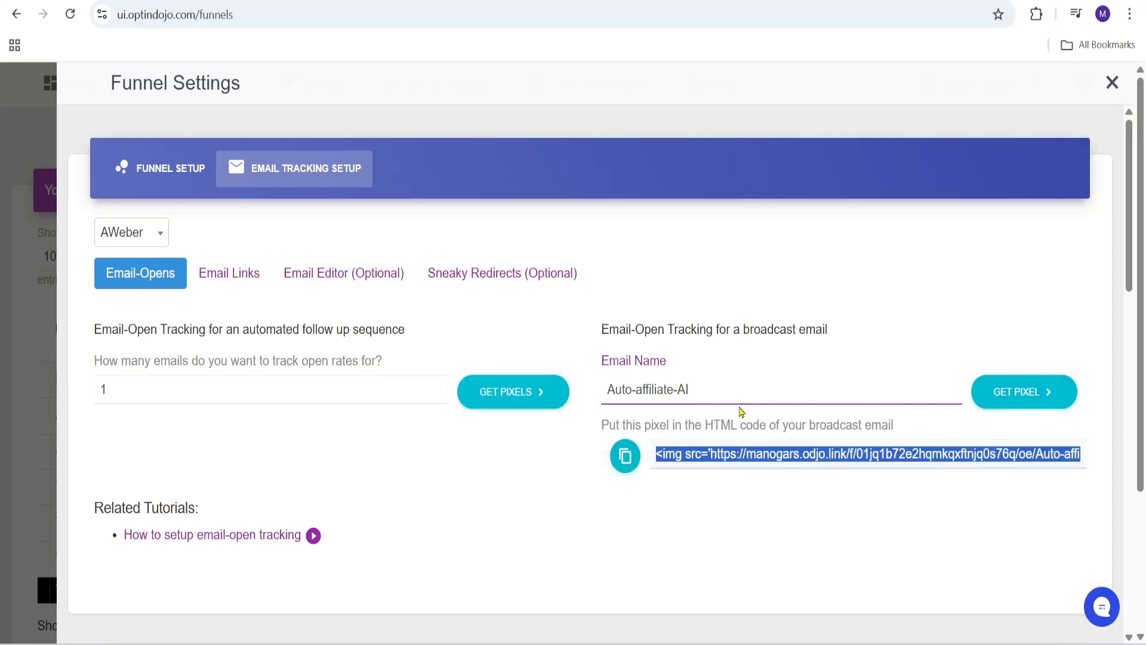
Step: Switch to AWeber and open the draft message "A strange invitation for you..." for editing
key("alt+Tab")
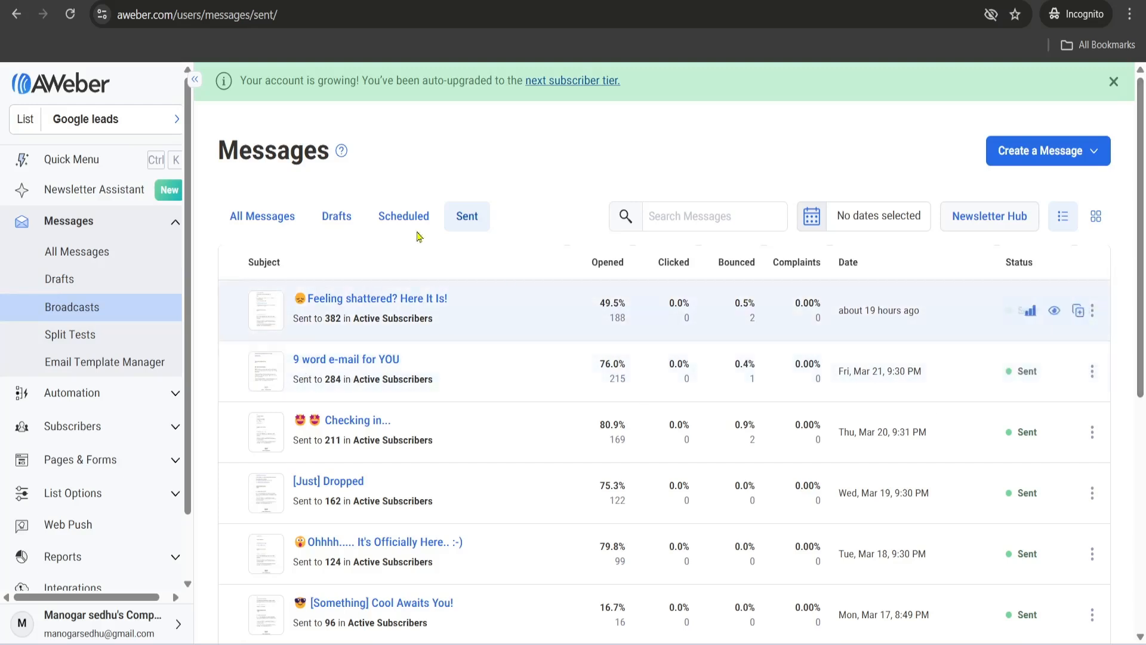
left_click(333, 217)
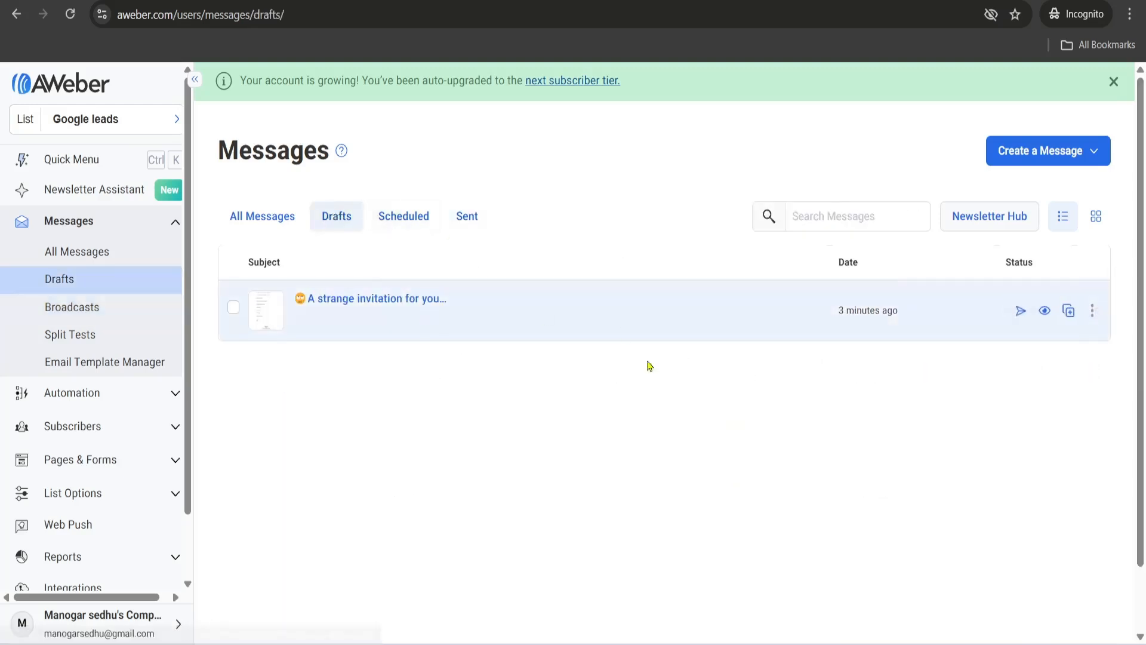
left_click(441, 307)
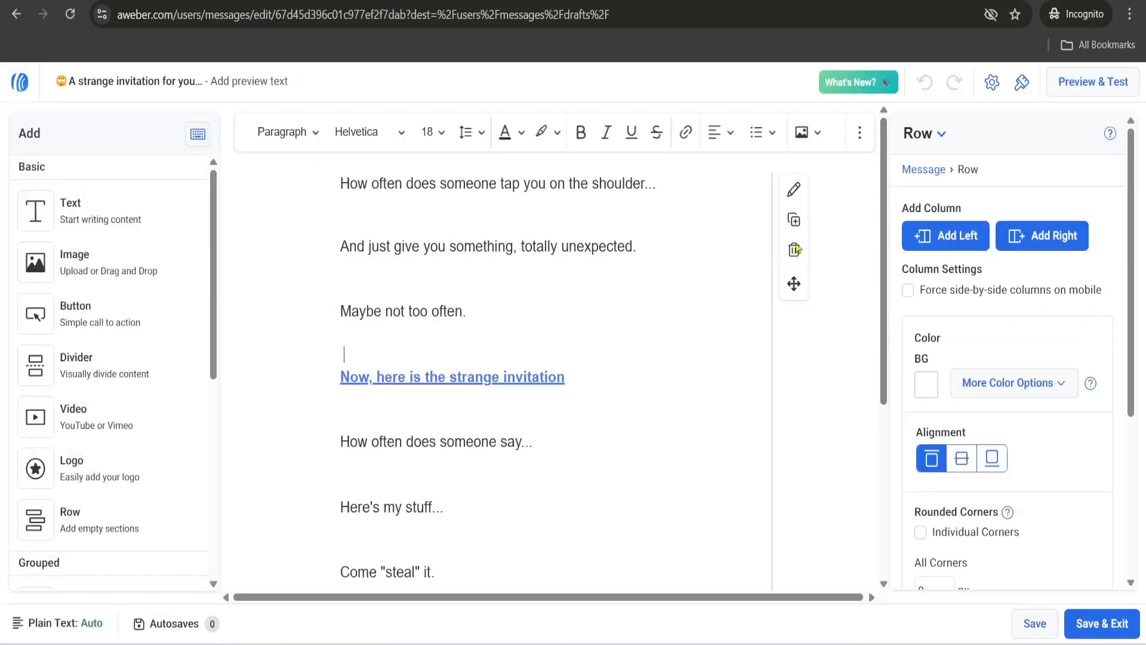
Step: Insert the copied email-open tracking pixel on its own line above the "Thanks" line in the message's HTML source and apply it
left_click_drag(884, 269, 885, 439)
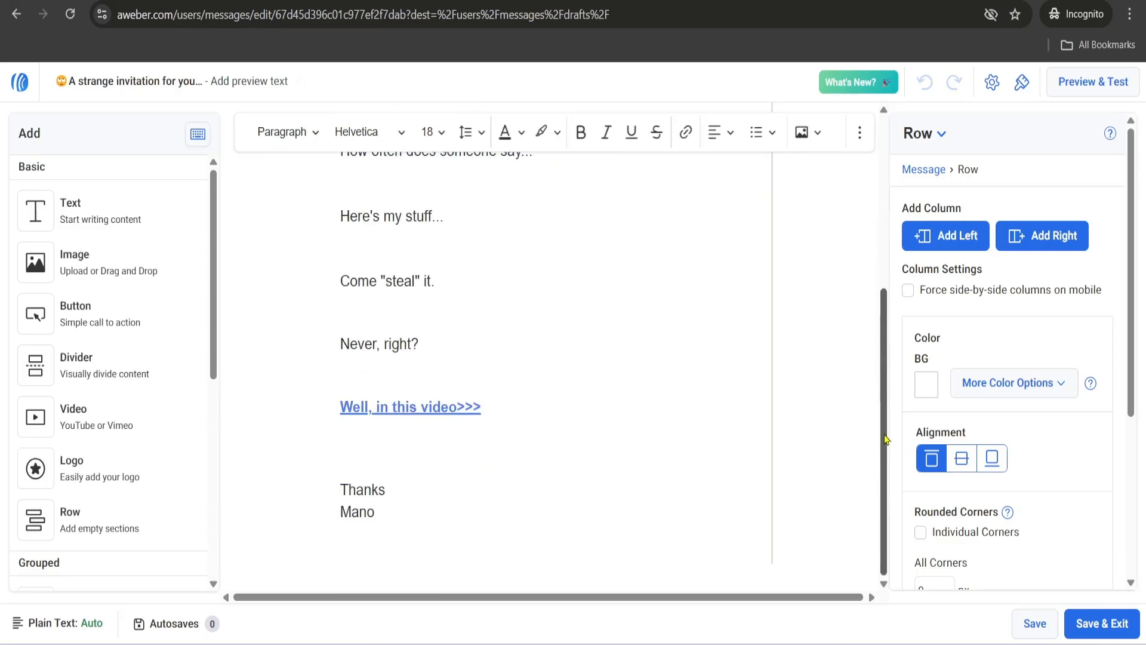
left_click(596, 305)
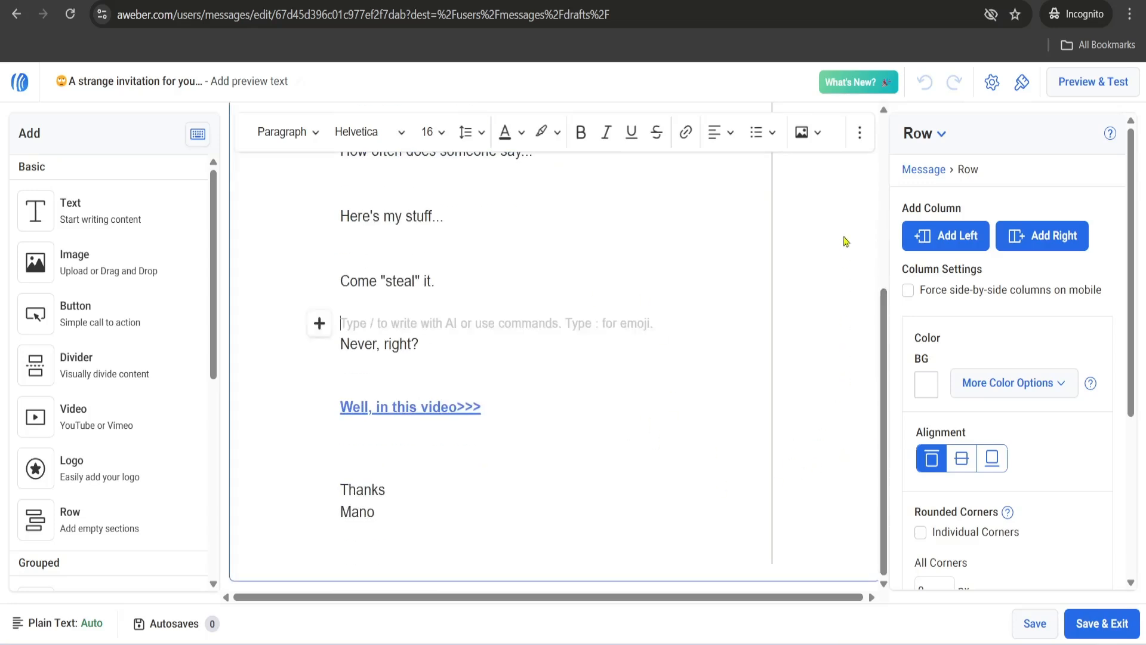
left_click(377, 251)
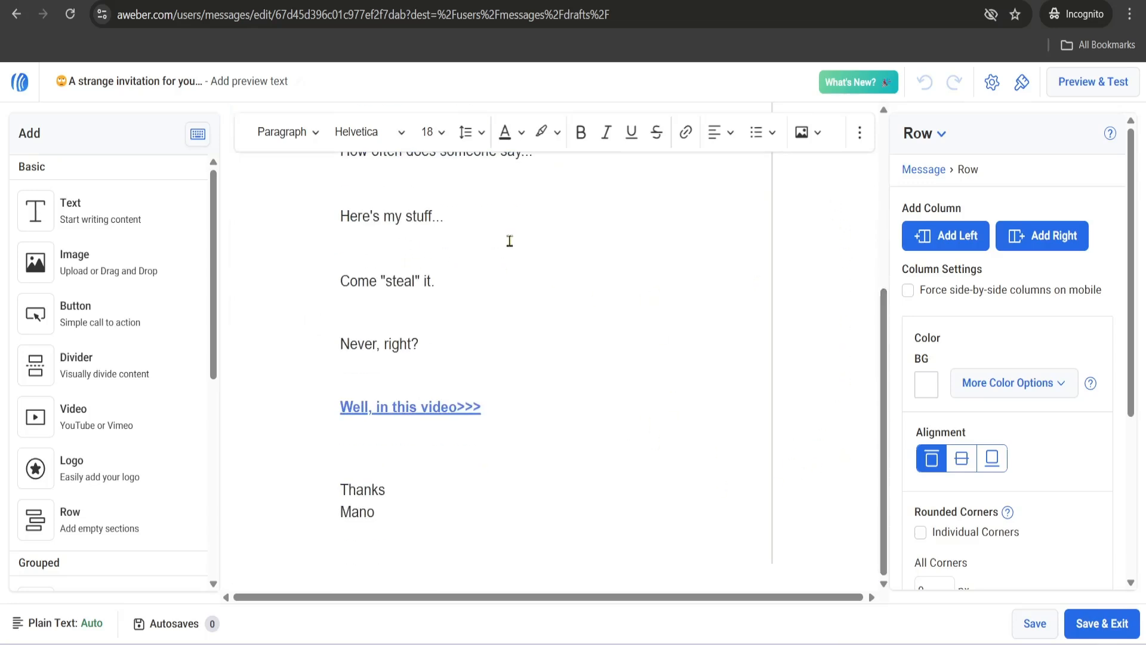
left_click(859, 134)
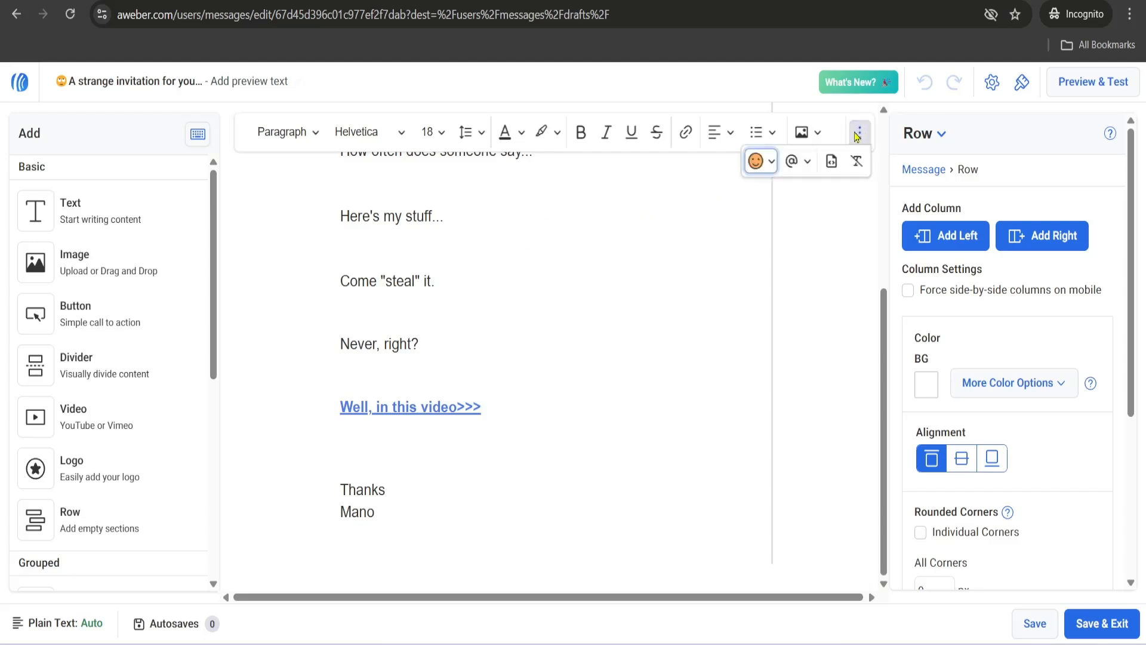
left_click(831, 162)
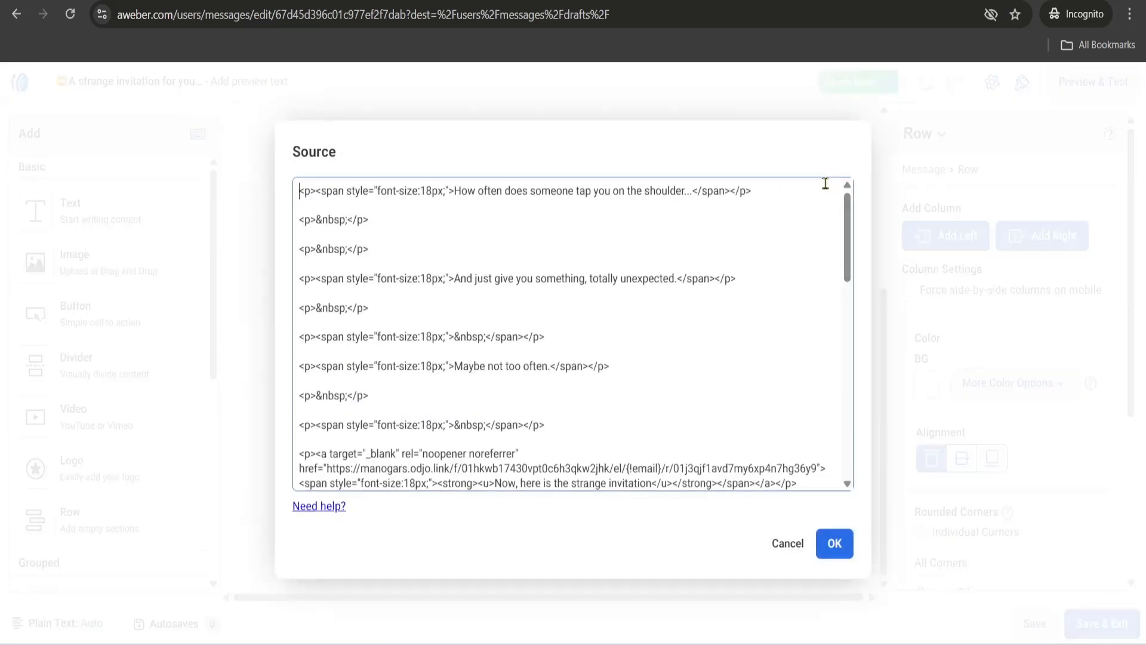
left_click_drag(848, 233, 848, 427)
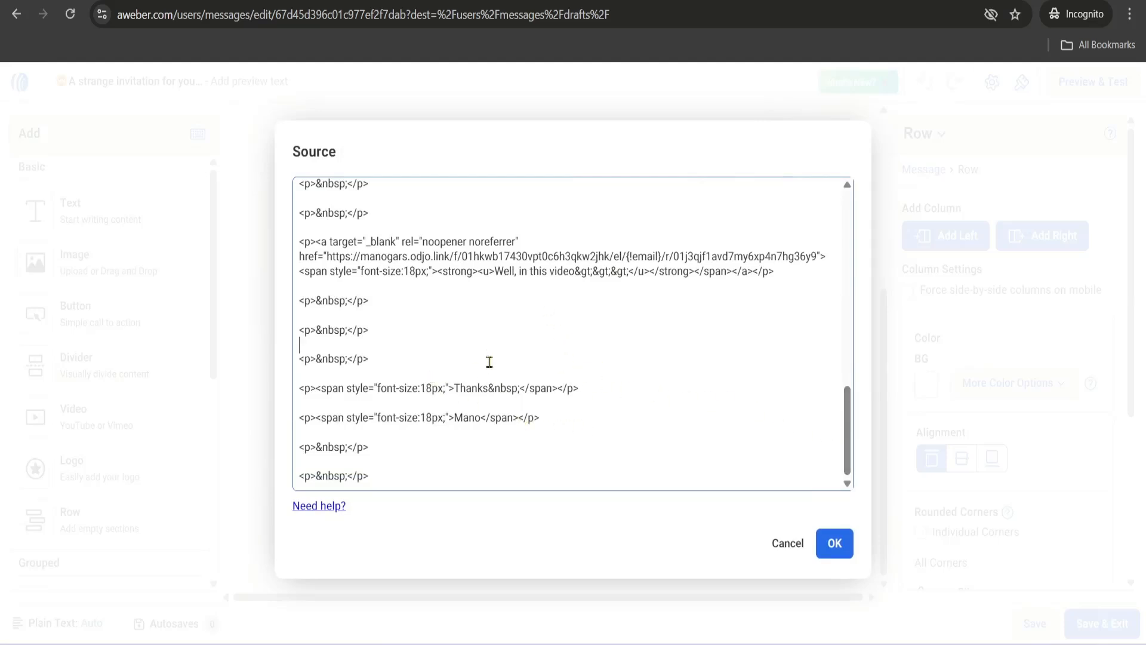
key("Return")
key("Return")
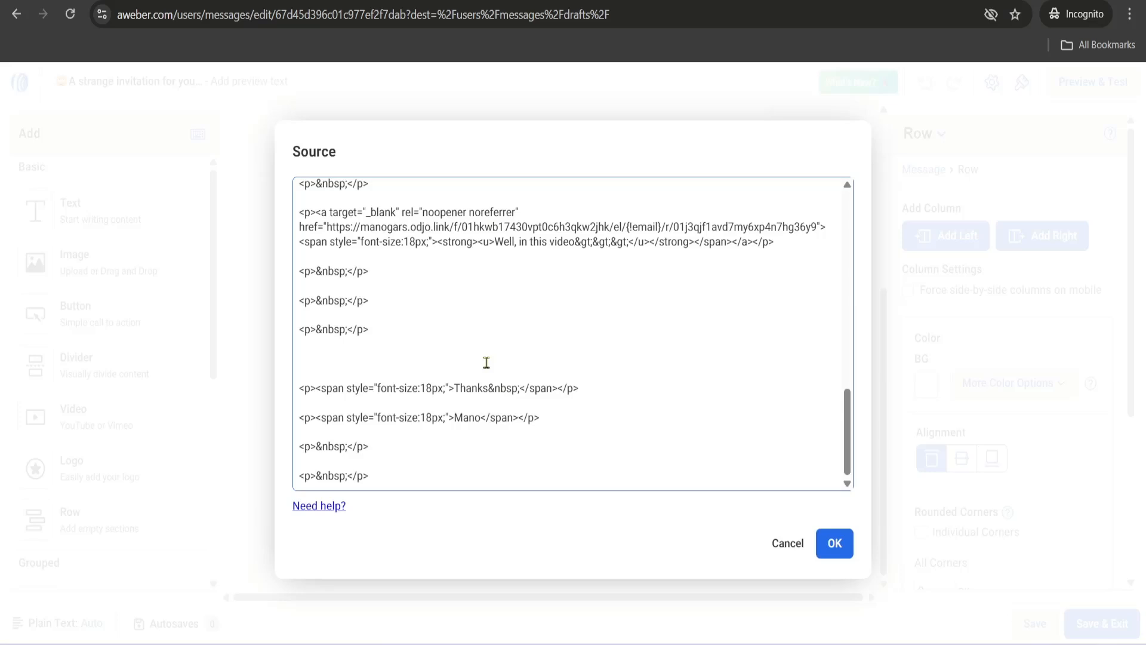
key("ctrl+v")
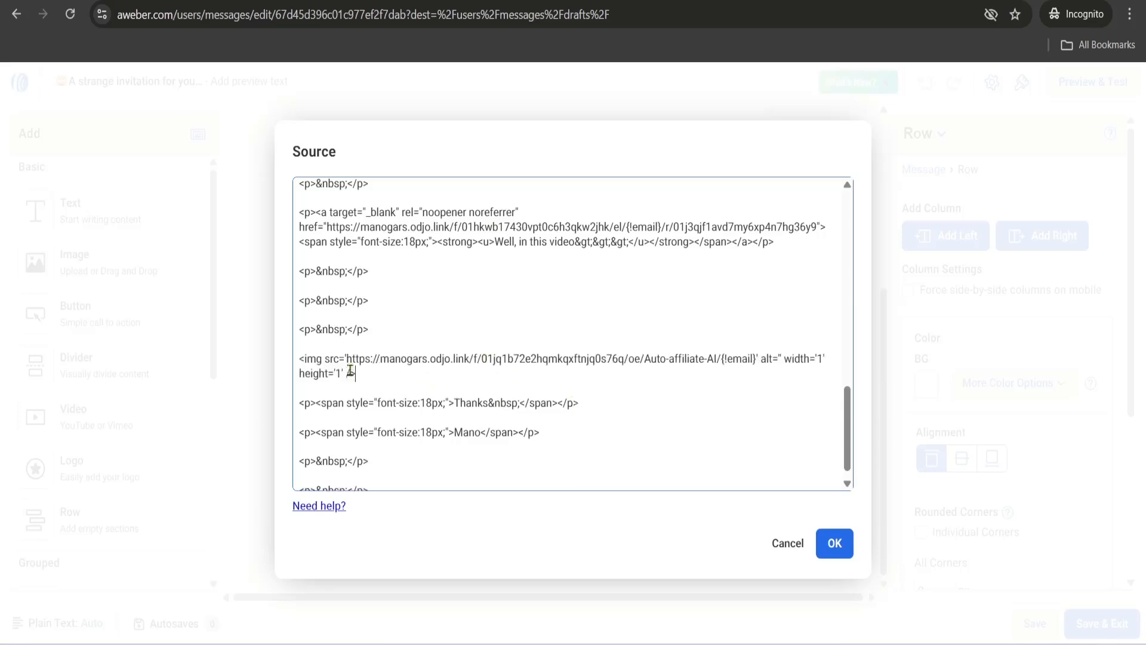
left_click_drag(389, 371, 297, 361)
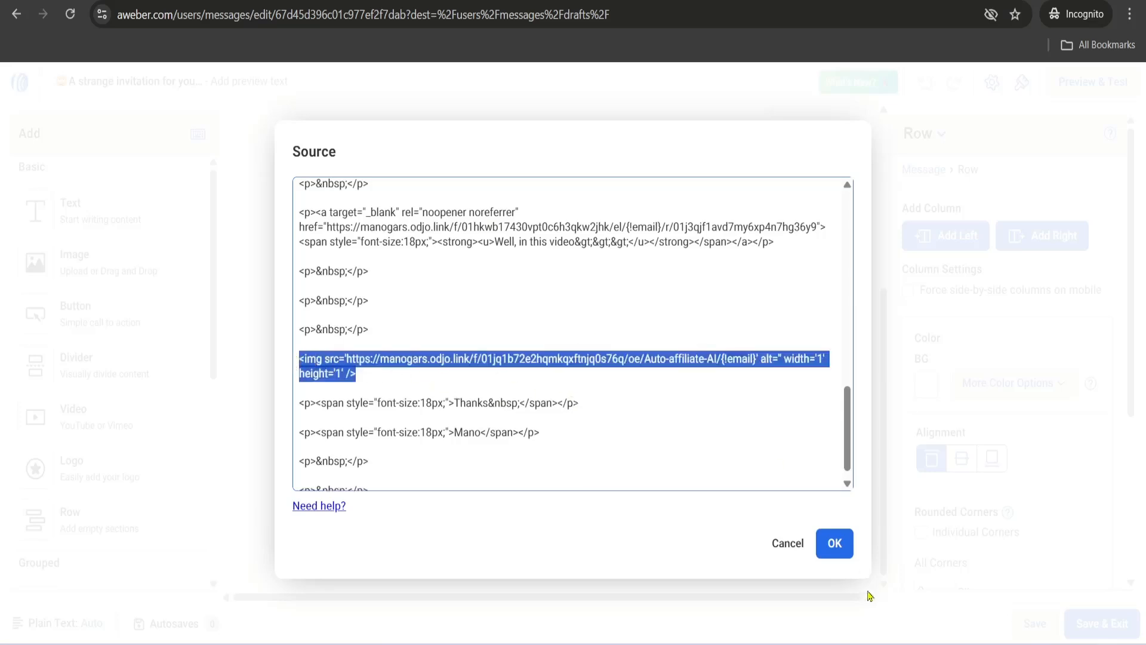
left_click(834, 544)
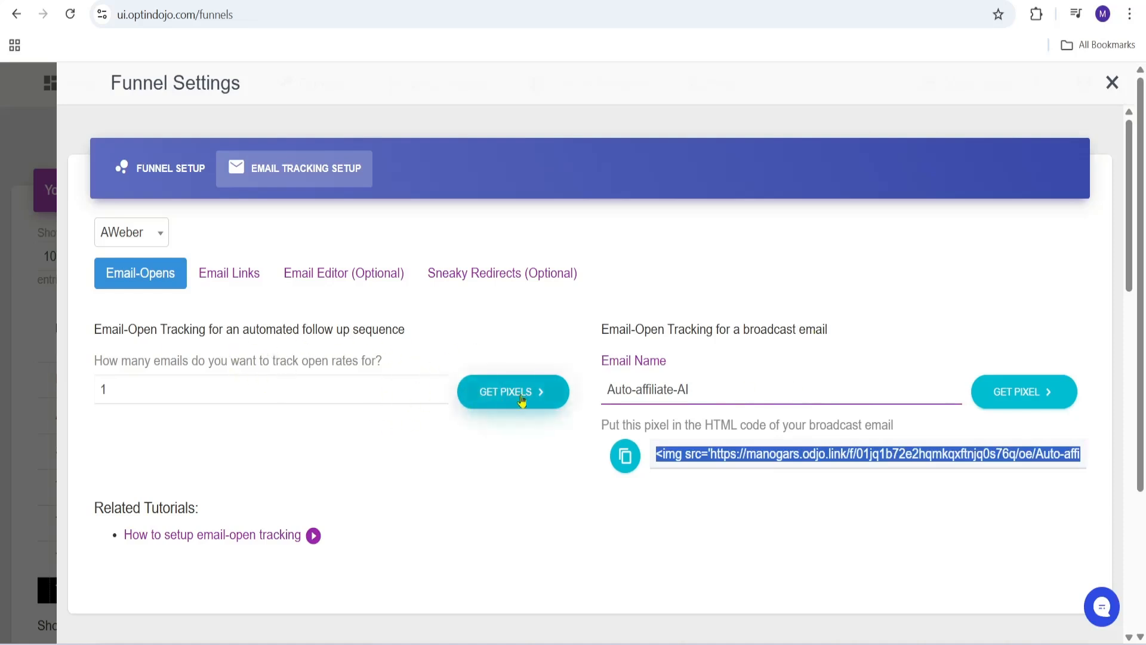
Step: Switch to OptinDojo and set the number of follow-up sequence emails to track for opens to 30
double_click(113, 391)
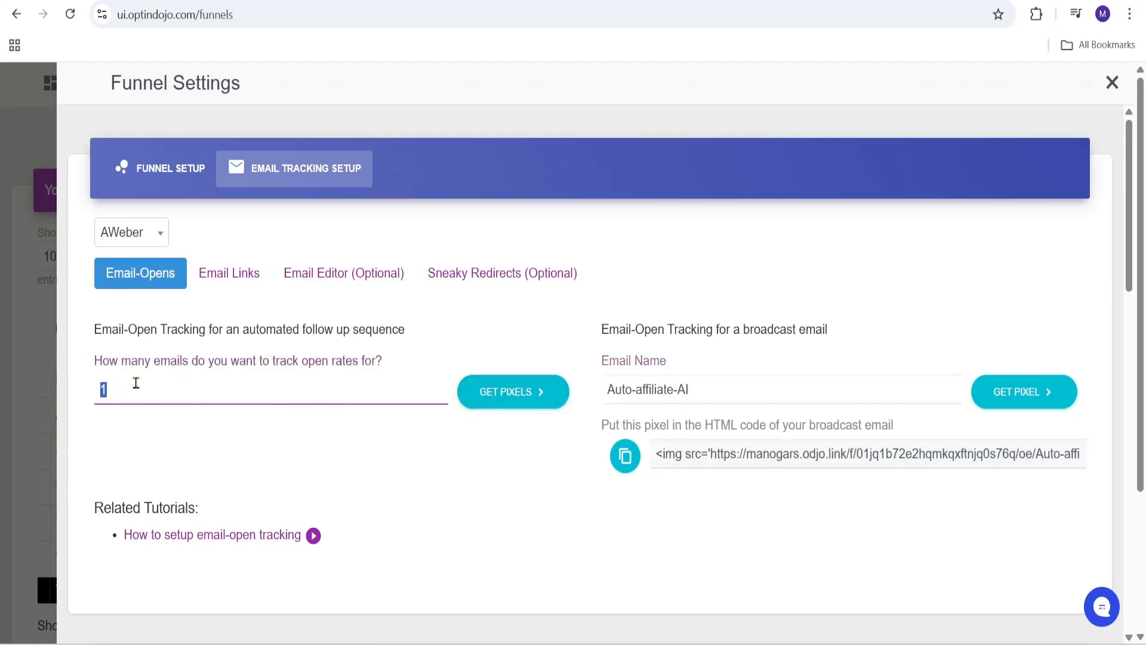
type("30")
left_click(503, 596)
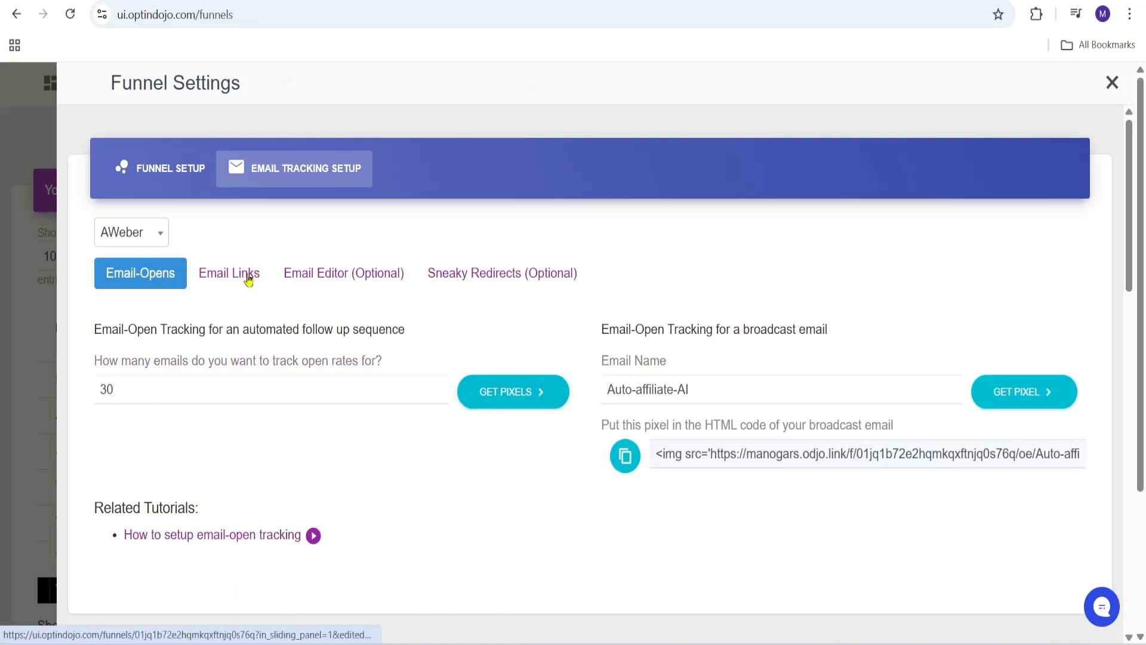
Step: Copy the funnel's AWeber email tracking link with the redirect set to Pick An Offer From Rotator
left_click(235, 273)
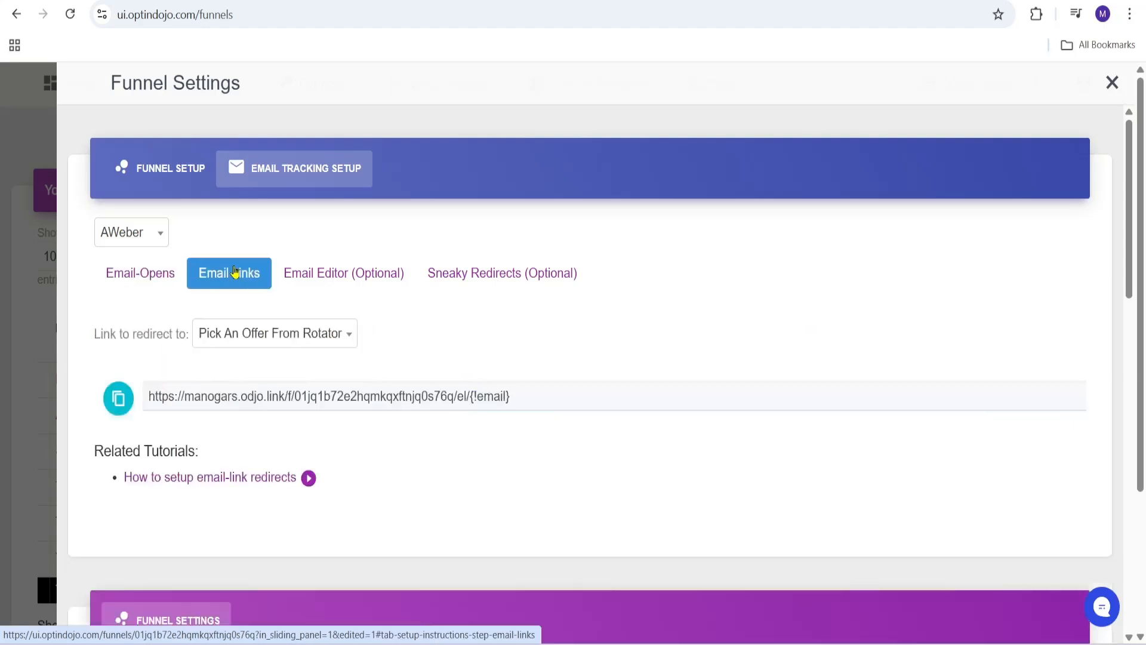
left_click(320, 341)
left_click(296, 457)
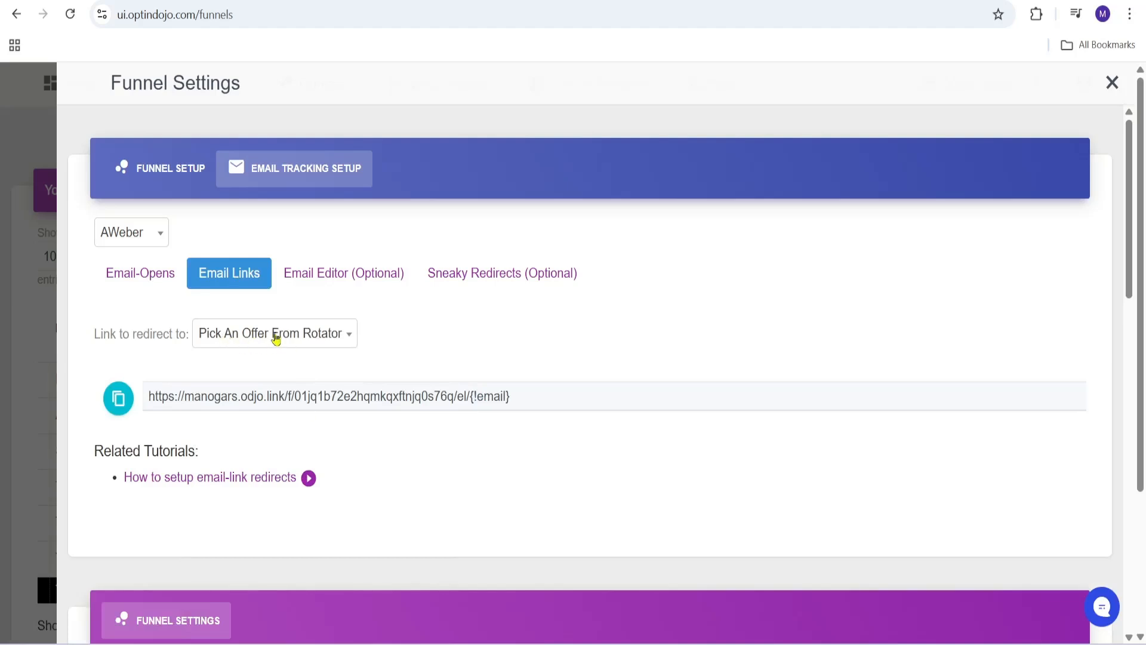
left_click(119, 400)
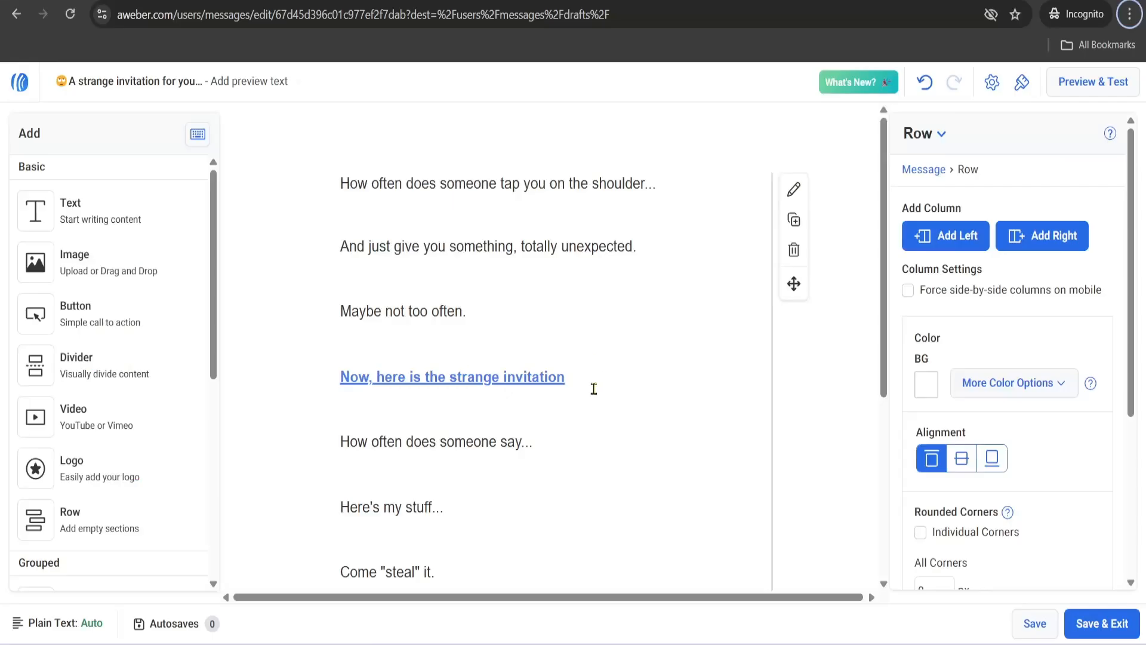
Step: In AWeber, replace the URL behind the "Now, here is the strange invitation" link with the copied tracking link
left_click_drag(568, 379, 336, 378)
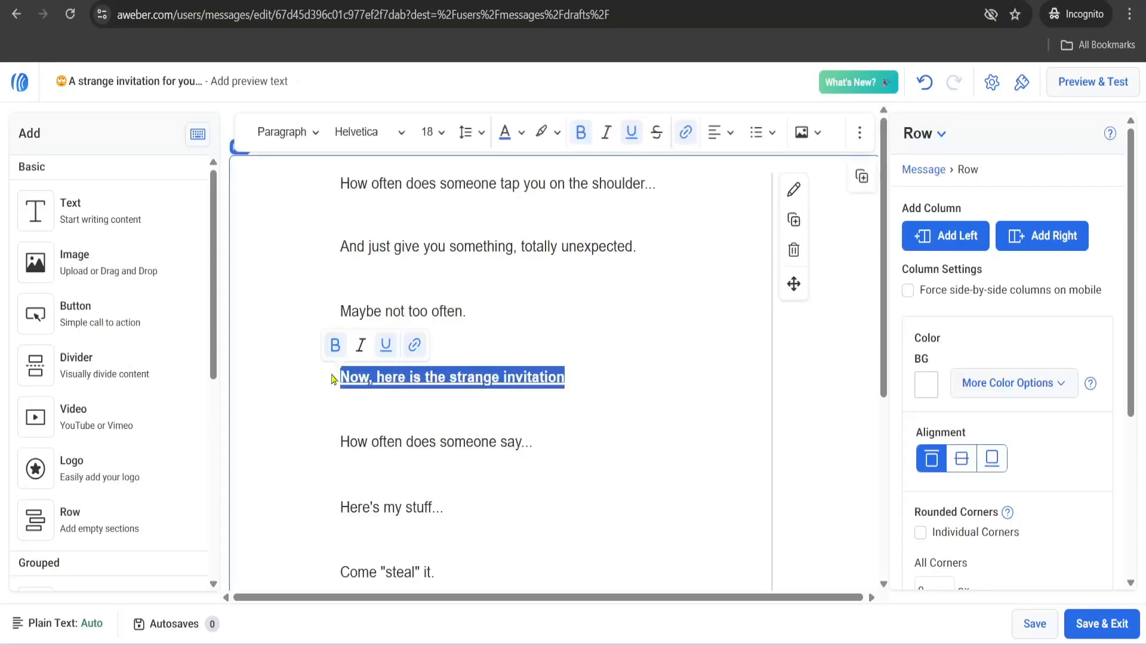
left_click(417, 348)
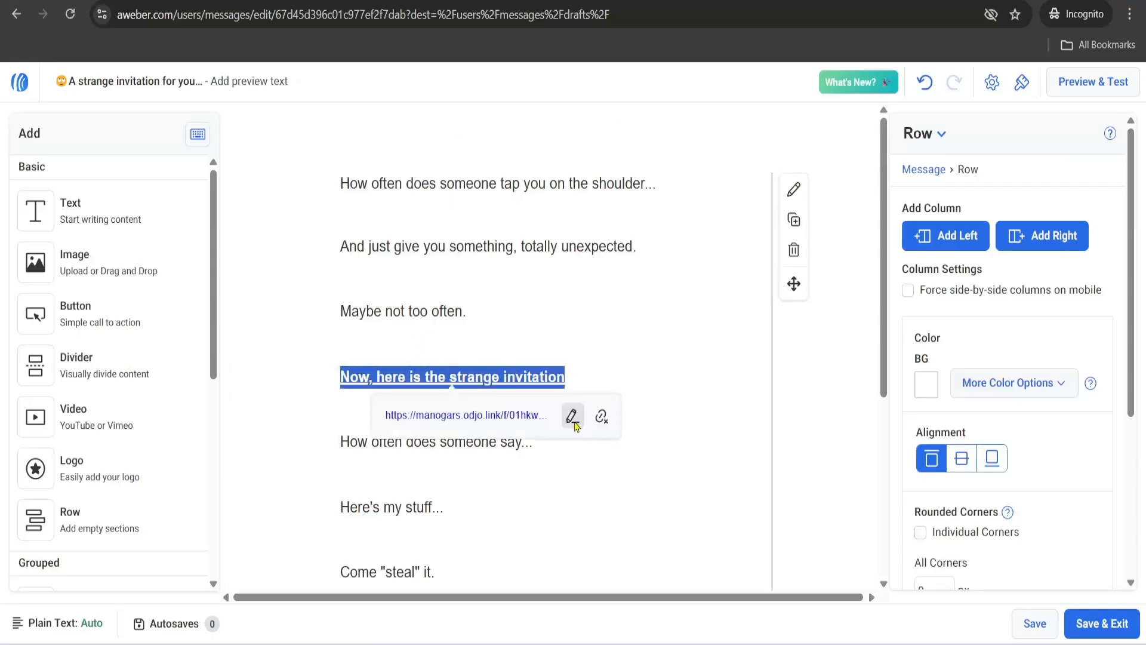
left_click(570, 418)
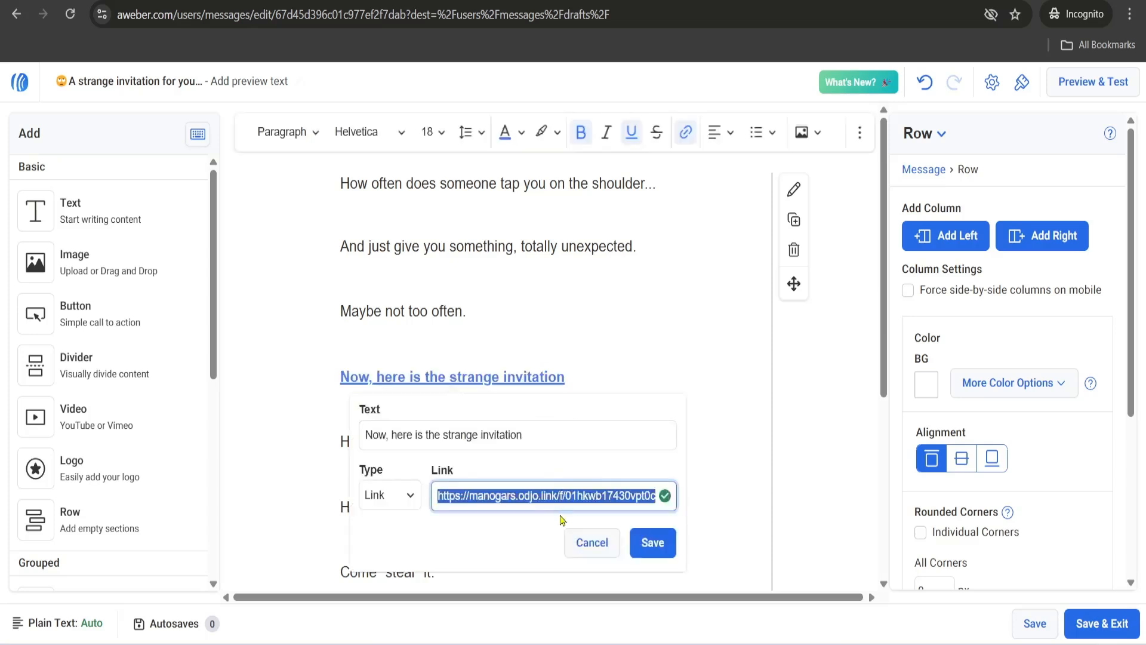
key("ctrl+v")
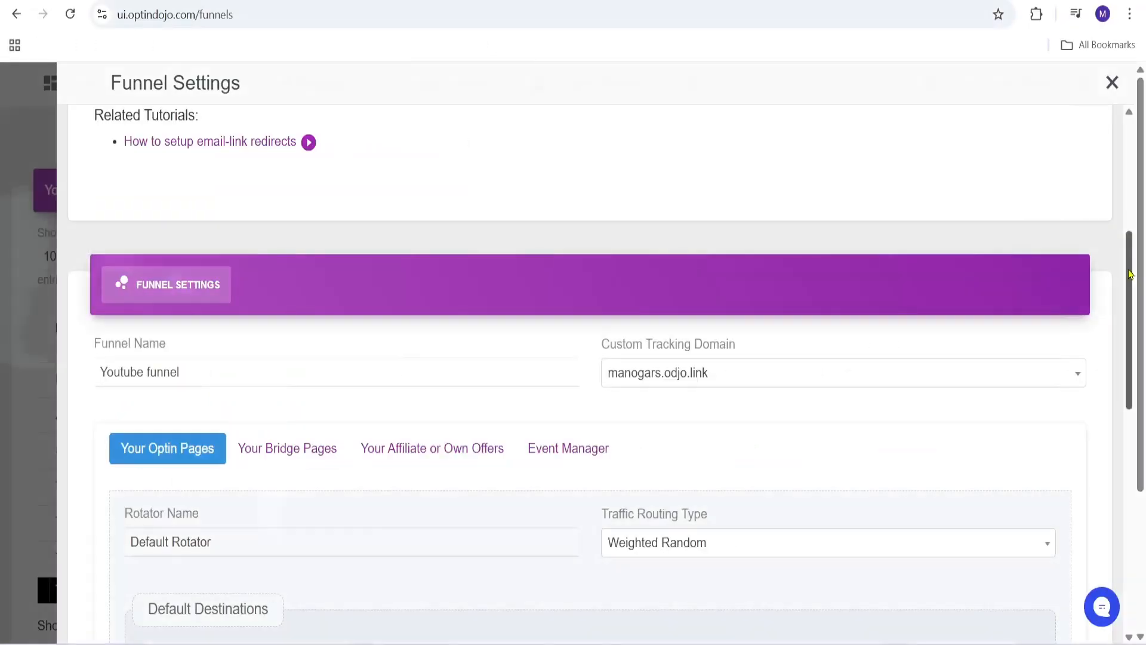
Step: Back in OptinDojo, add an event to the Youtube funnel that triggers when a lead makes a purchase
left_click_drag(1130, 274, 1129, 159)
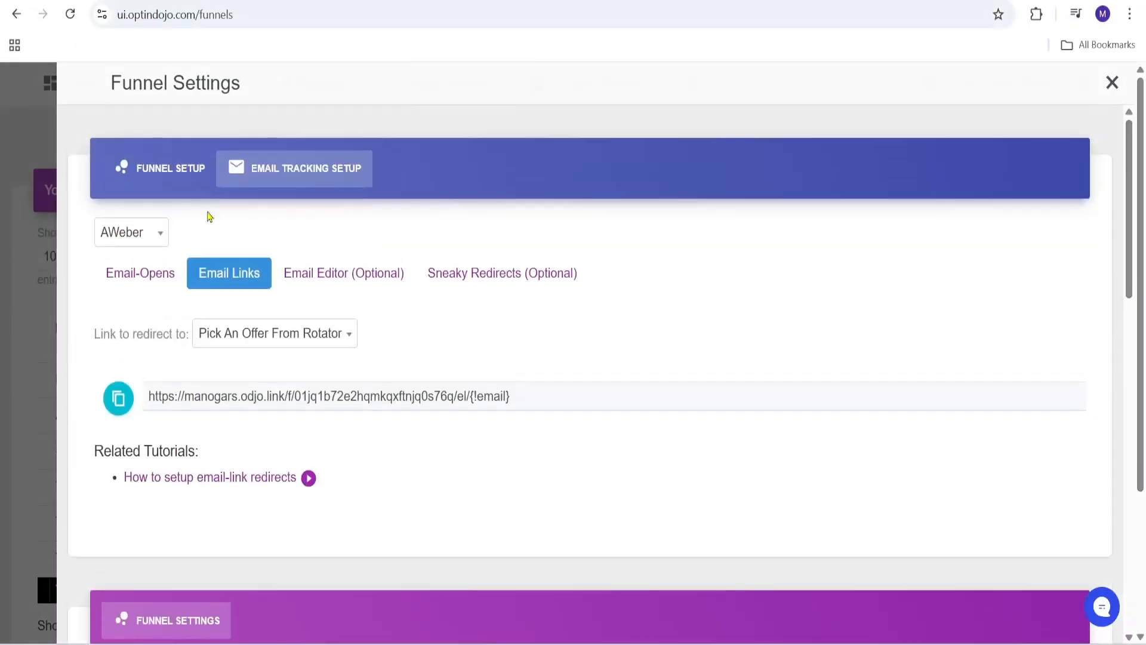
left_click(169, 172)
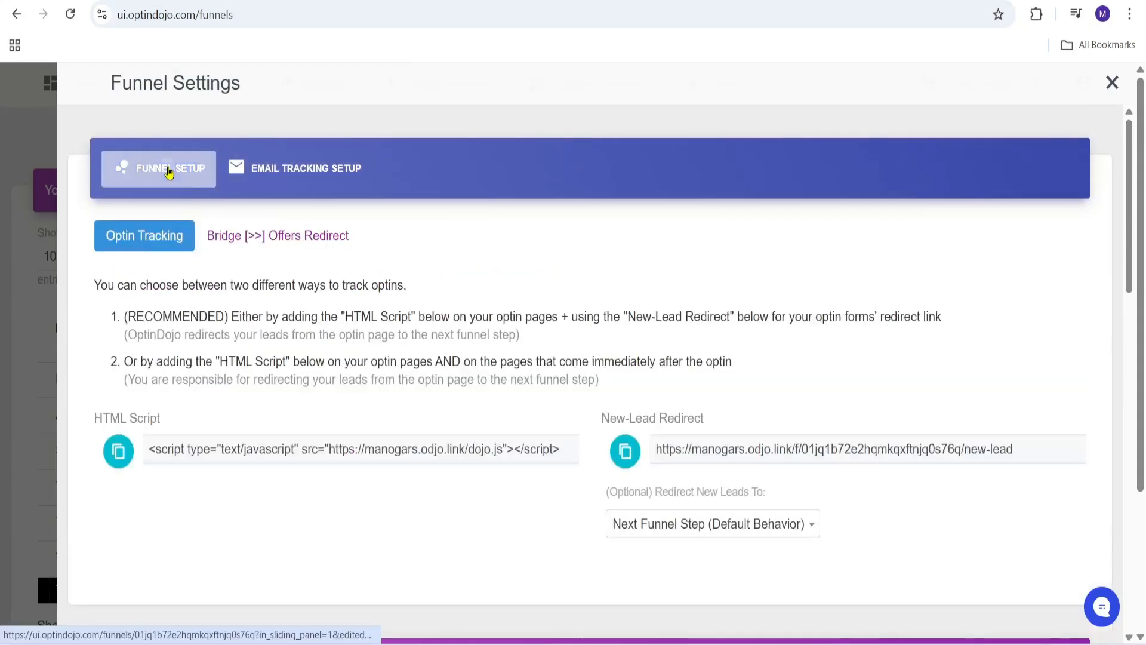
left_click_drag(1129, 177, 1127, 356)
left_click(574, 276)
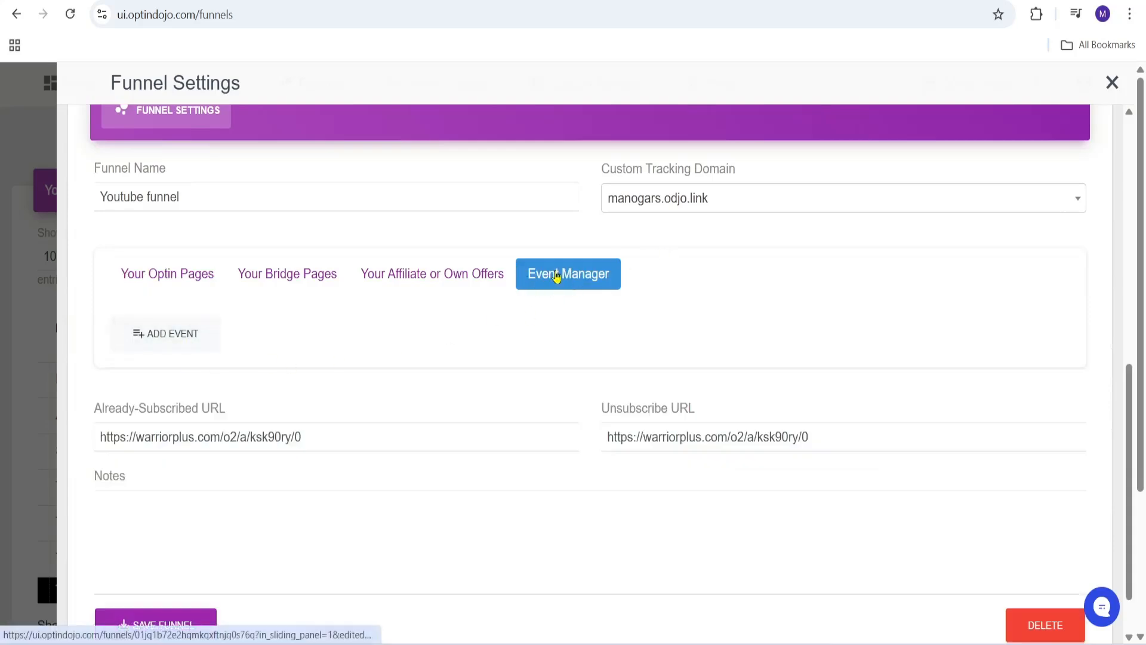
left_click(166, 334)
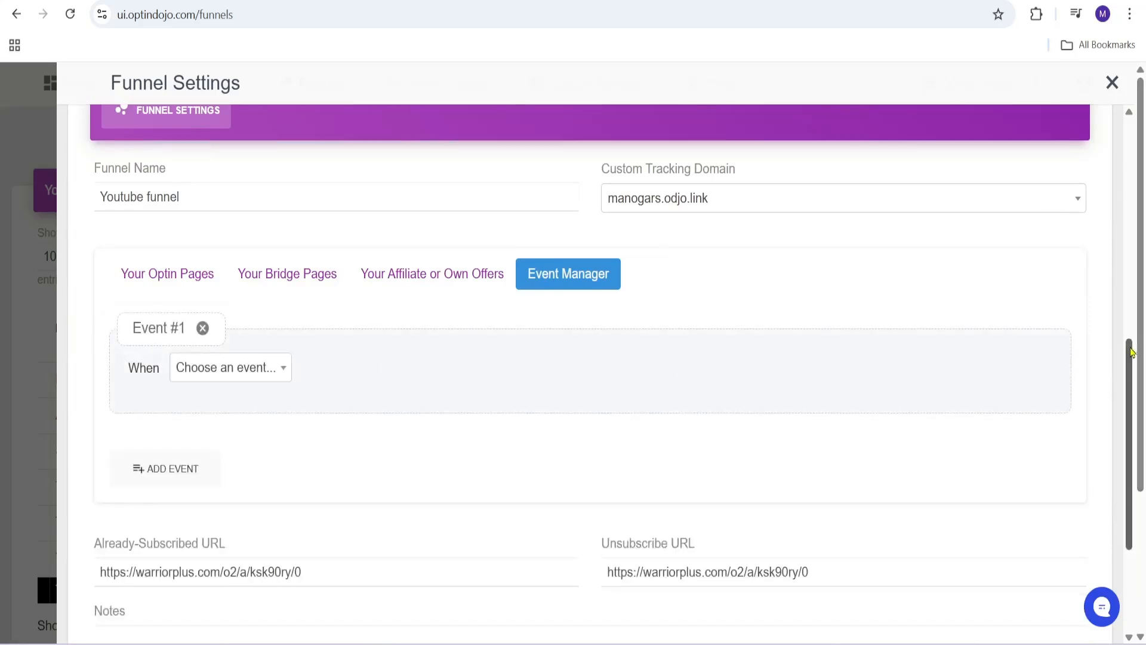
scroll(744, 323, "down", 3)
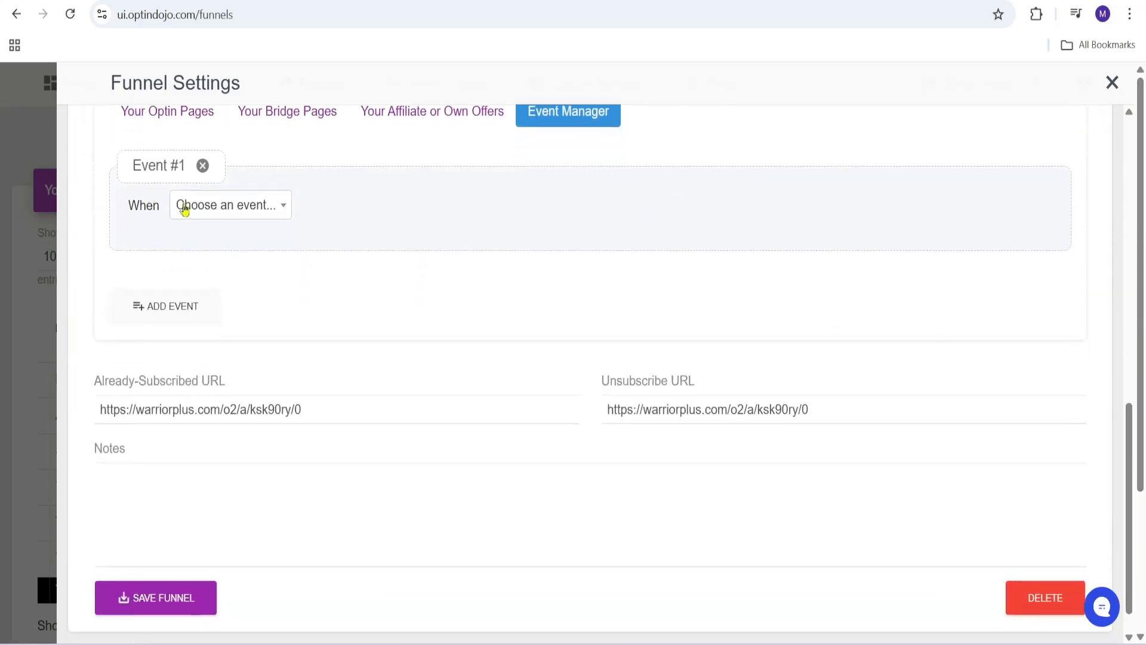
left_click(276, 206)
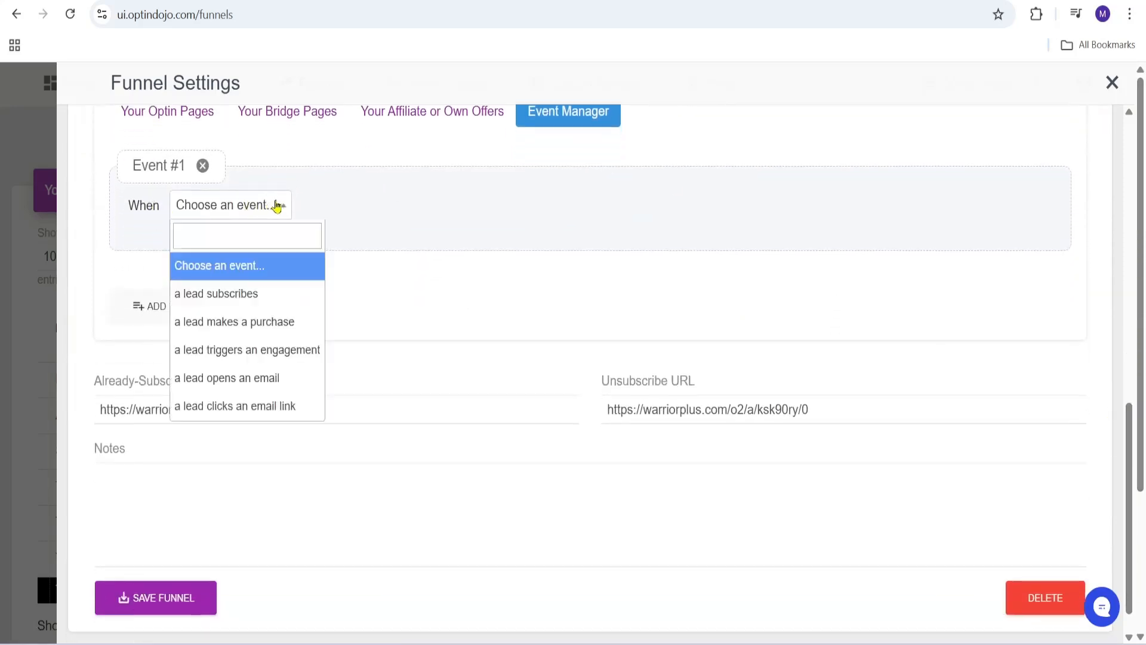
left_click(265, 323)
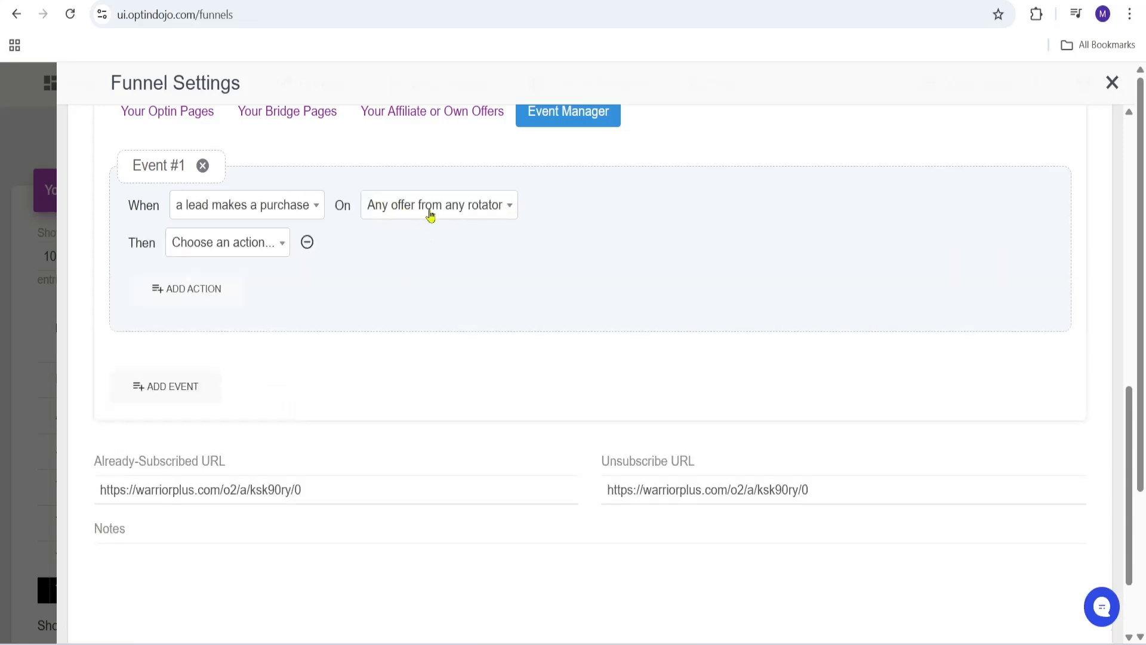
Step: Set the purchase event's action to Autoresponder: Move Lead To Another List, with AWeber as the integration source
left_click(278, 244)
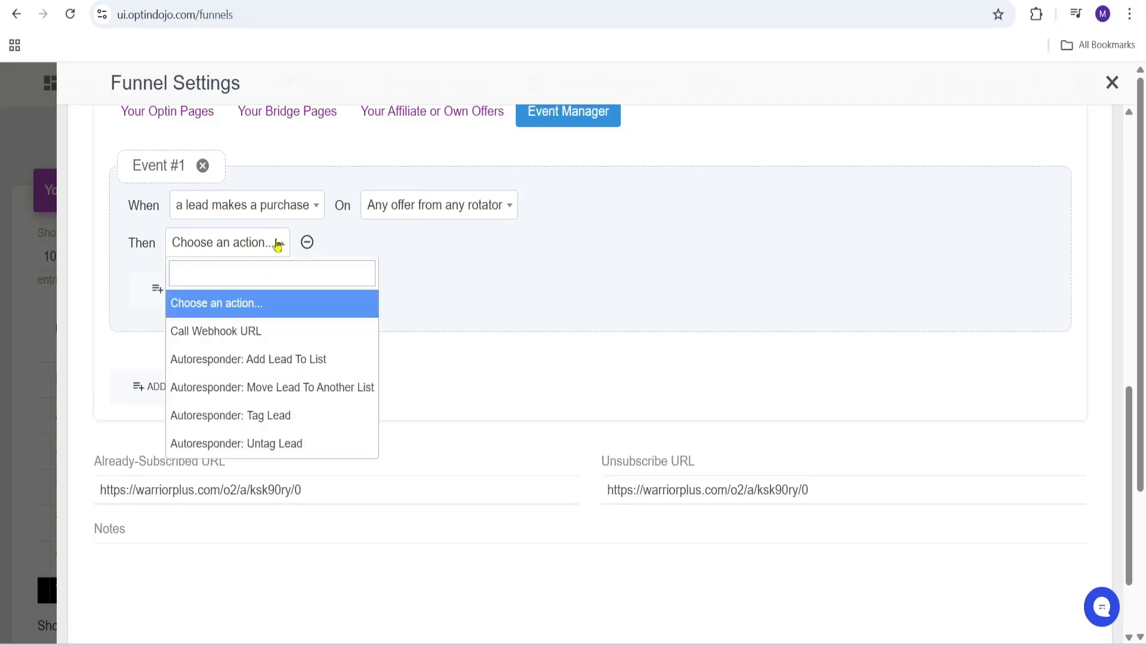
left_click(328, 392)
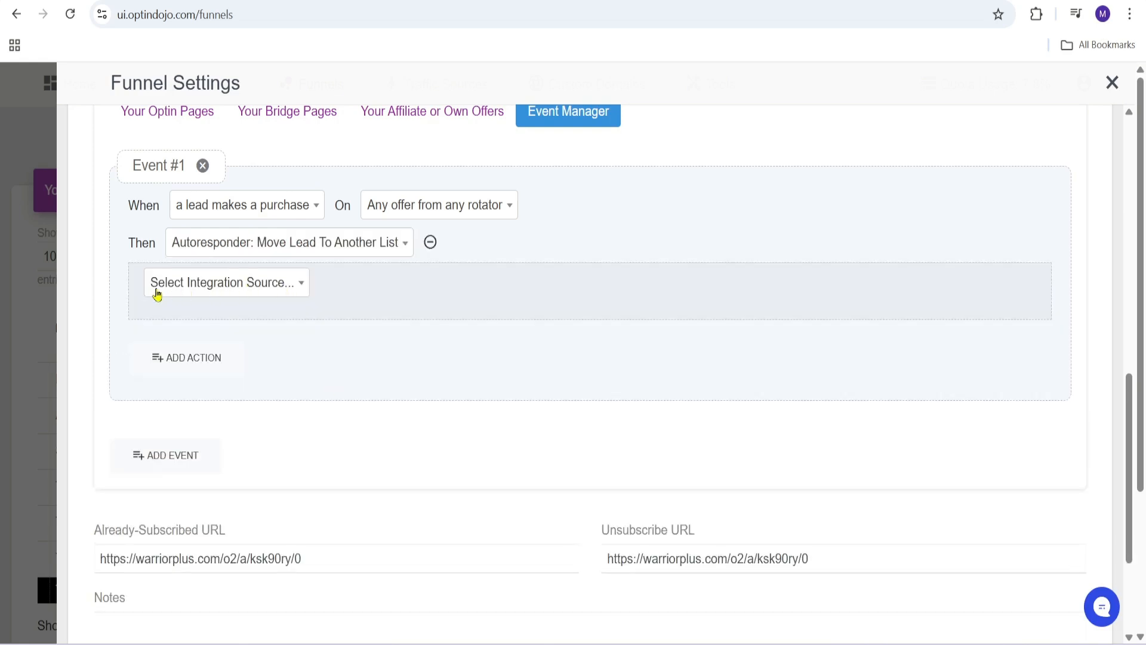
left_click(298, 289)
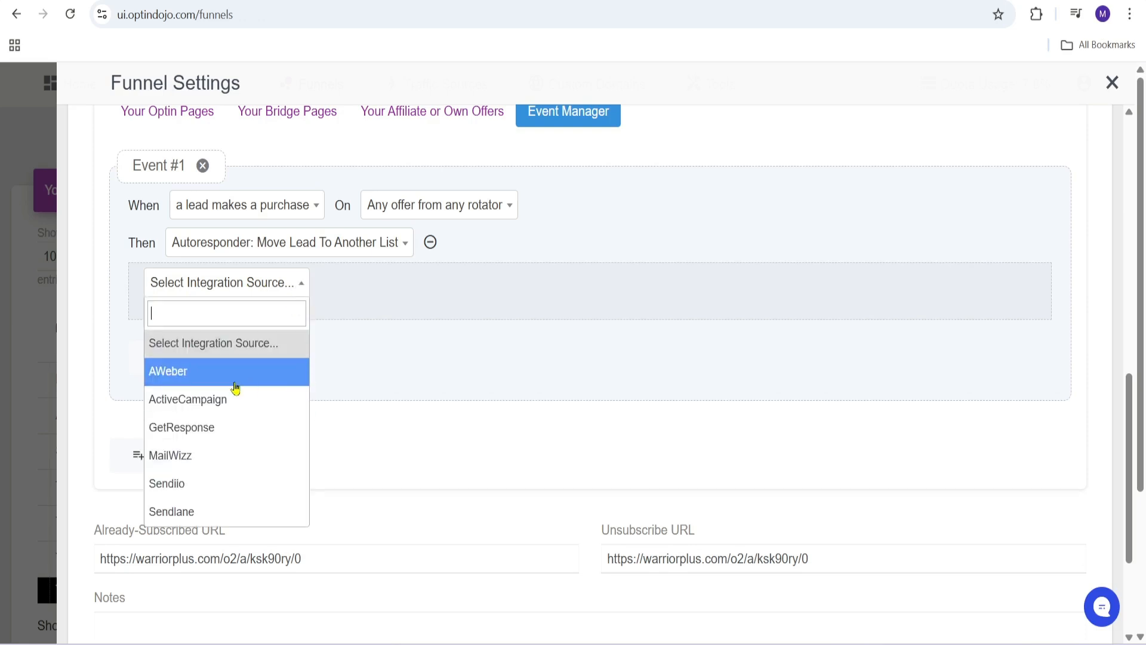
left_click(210, 377)
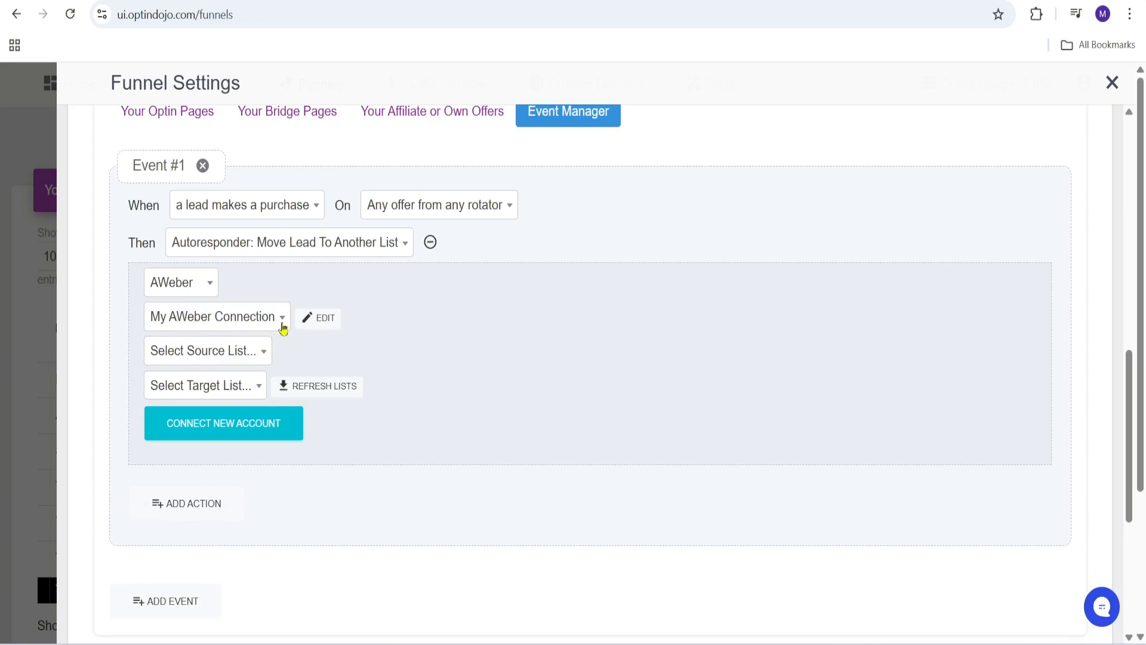
Step: Set Google leads as the source list and Buyers C as the target list, and open the settings for connecting a new AWeber account
left_click(261, 355)
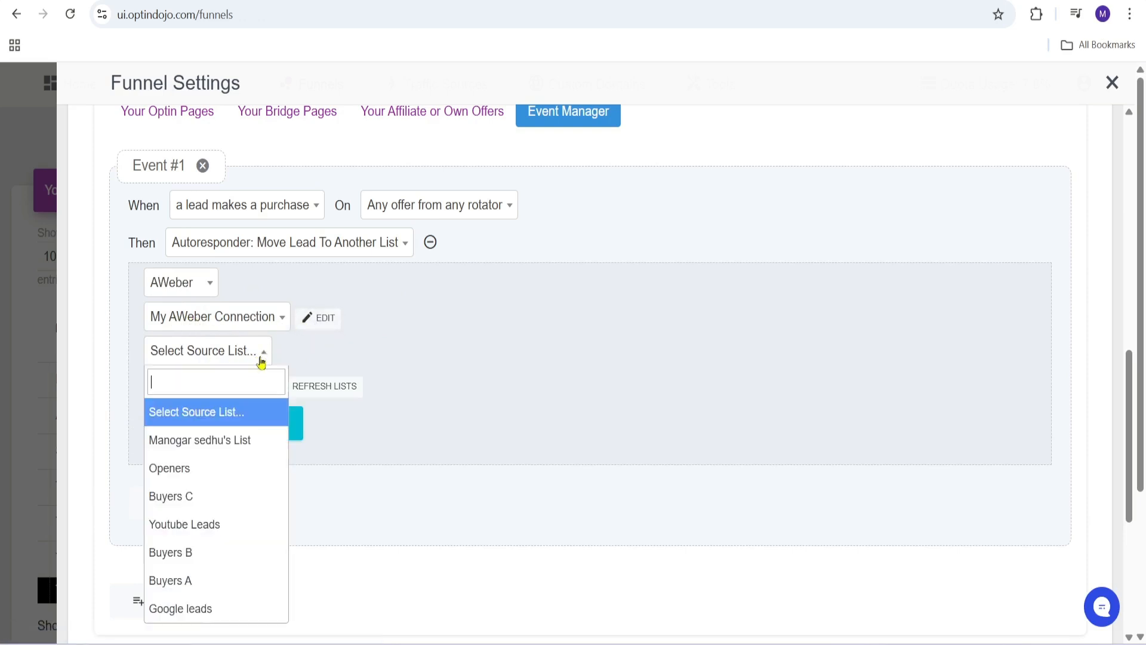
left_click(209, 610)
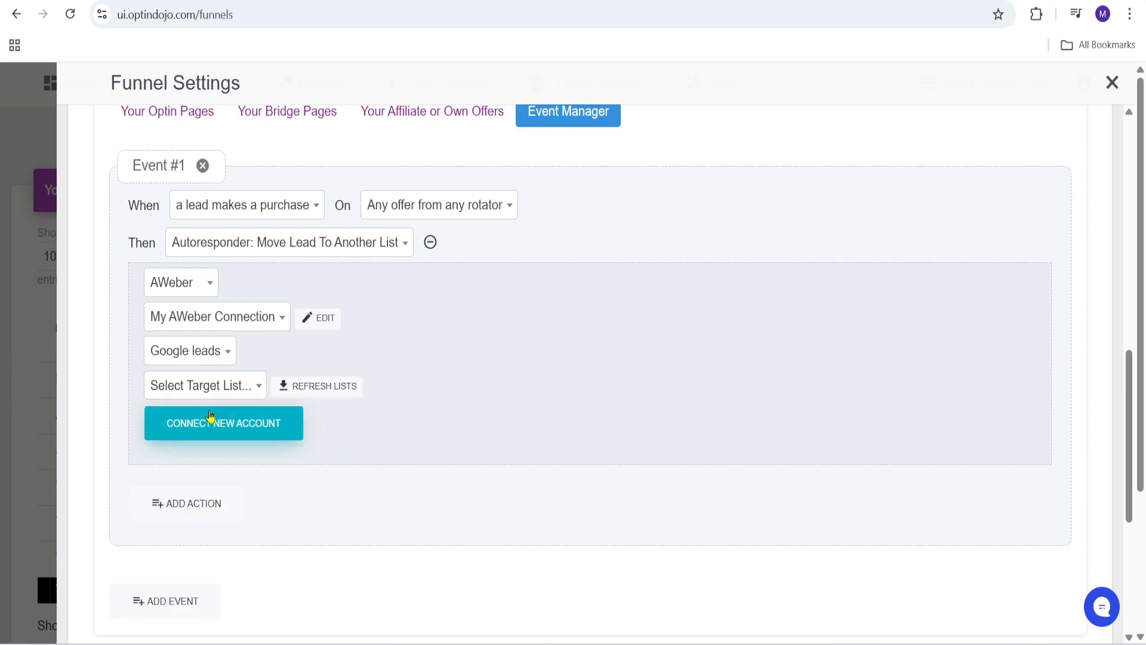
left_click(238, 386)
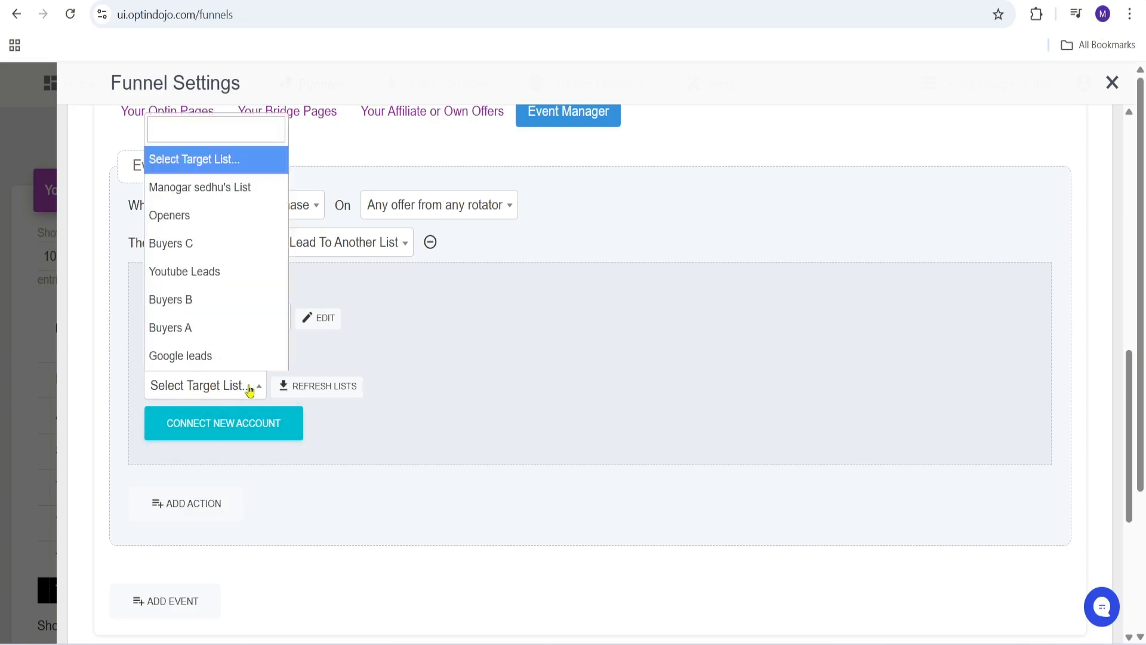
left_click(217, 245)
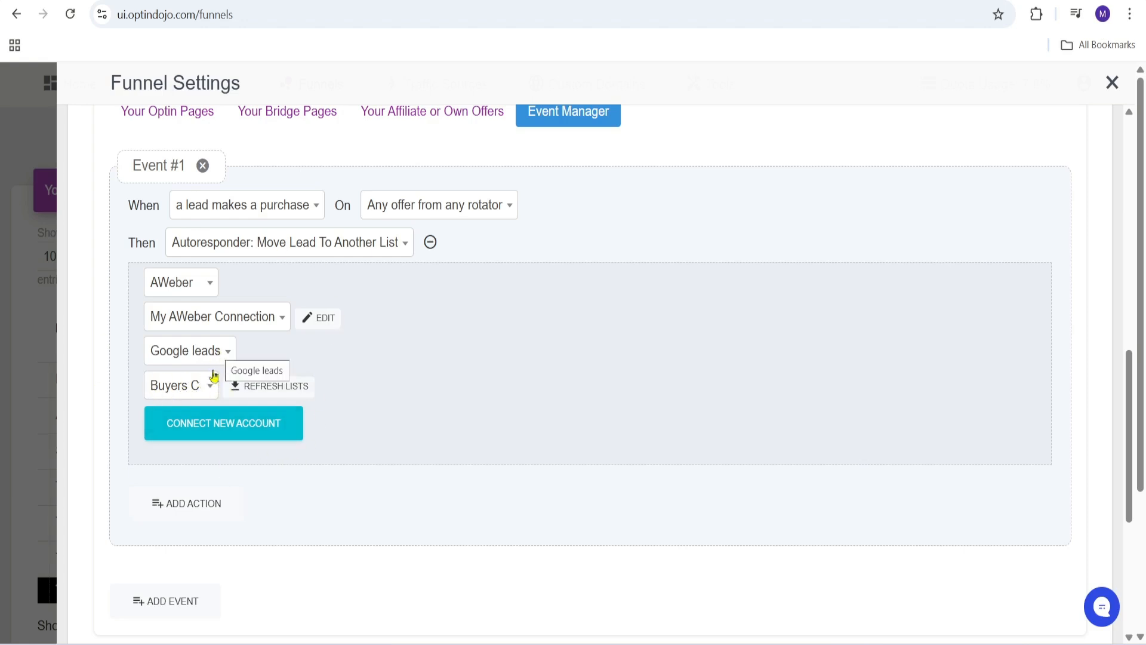
left_click(236, 425)
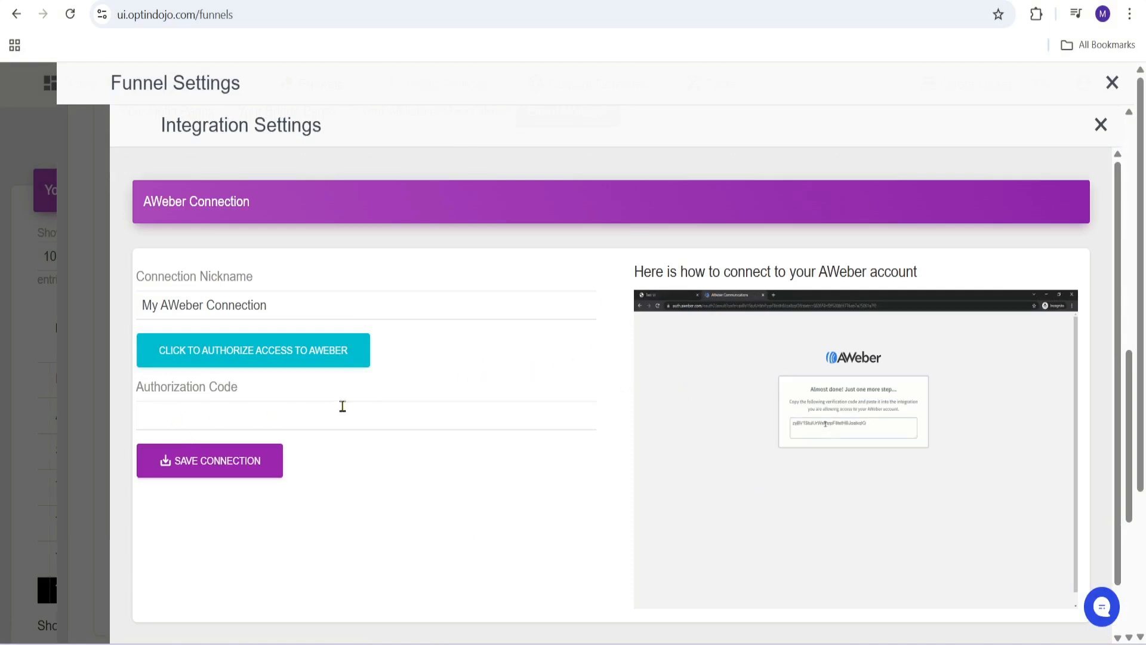
Step: Close the AWeber connection settings without adding an account and save the Youtube funnel with its purchase event
left_click(1099, 129)
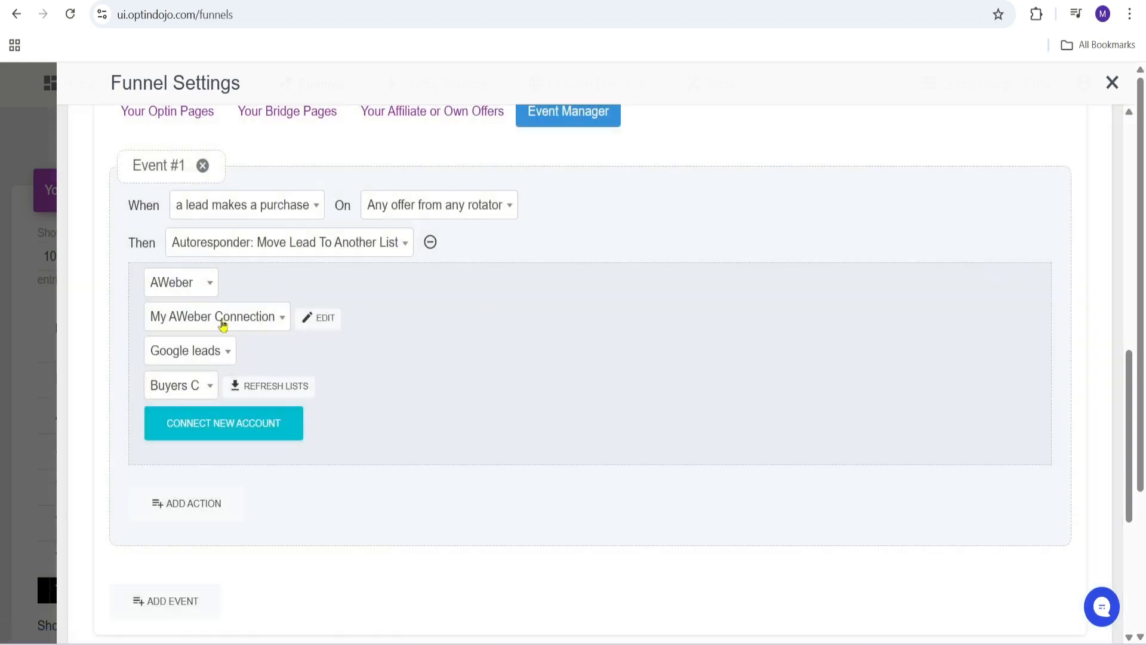
scroll(785, 528, "down", 5)
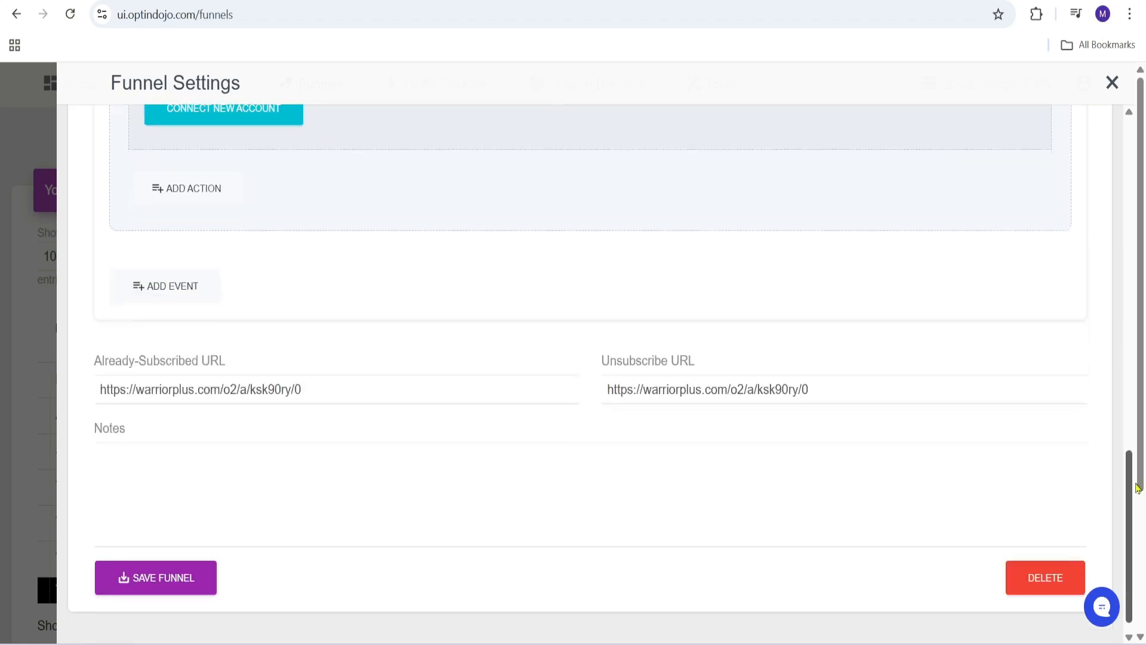
left_click(157, 558)
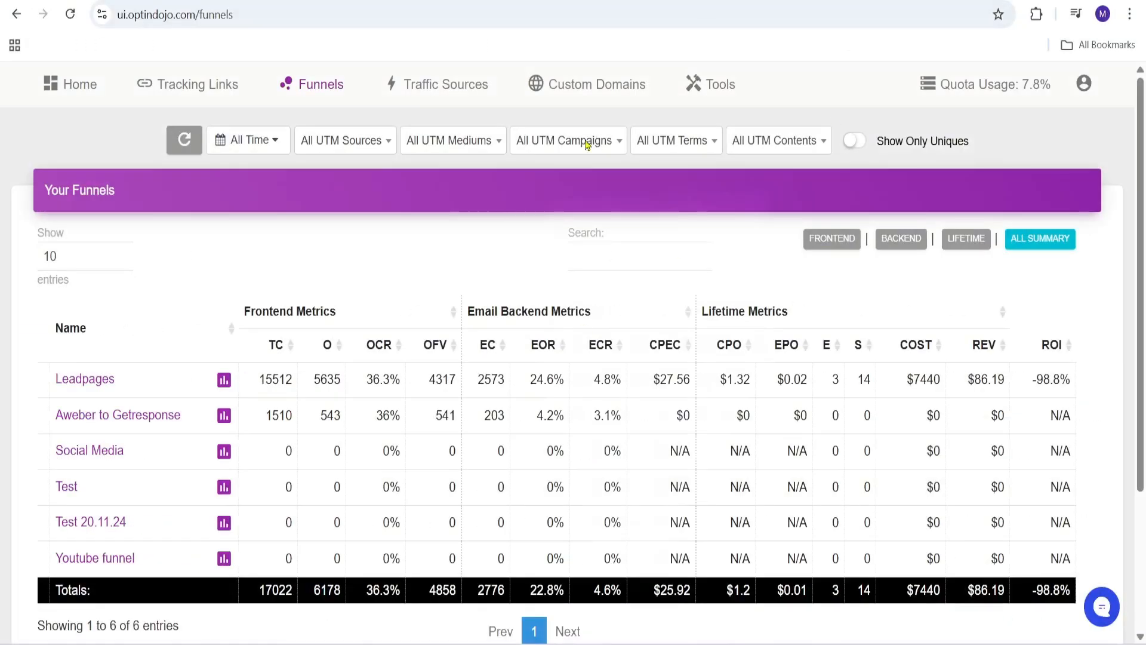
Step: Add and save a new traffic source named Trafficblade, and show it in the traffic sources list
left_click(443, 99)
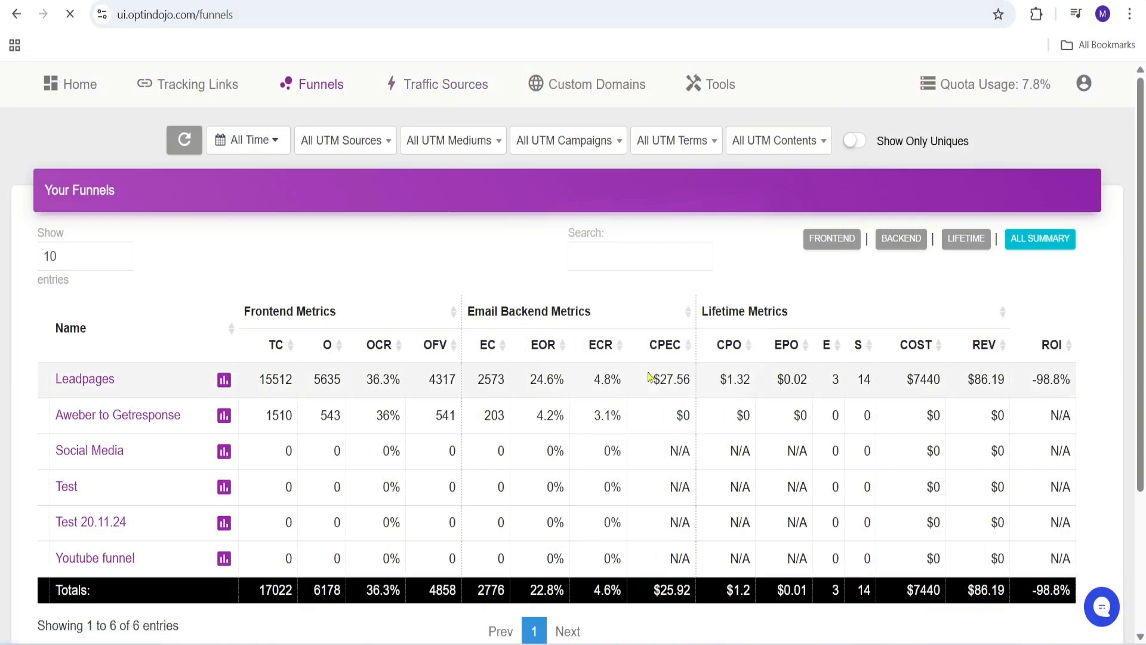
scroll(1145, 354, "down", 6)
mouse_move(1143, 354)
left_mouse_down()
mouse_move(1143, 368)
mouse_move(1143, 181)
mouse_move(1143, 357)
left_mouse_up()
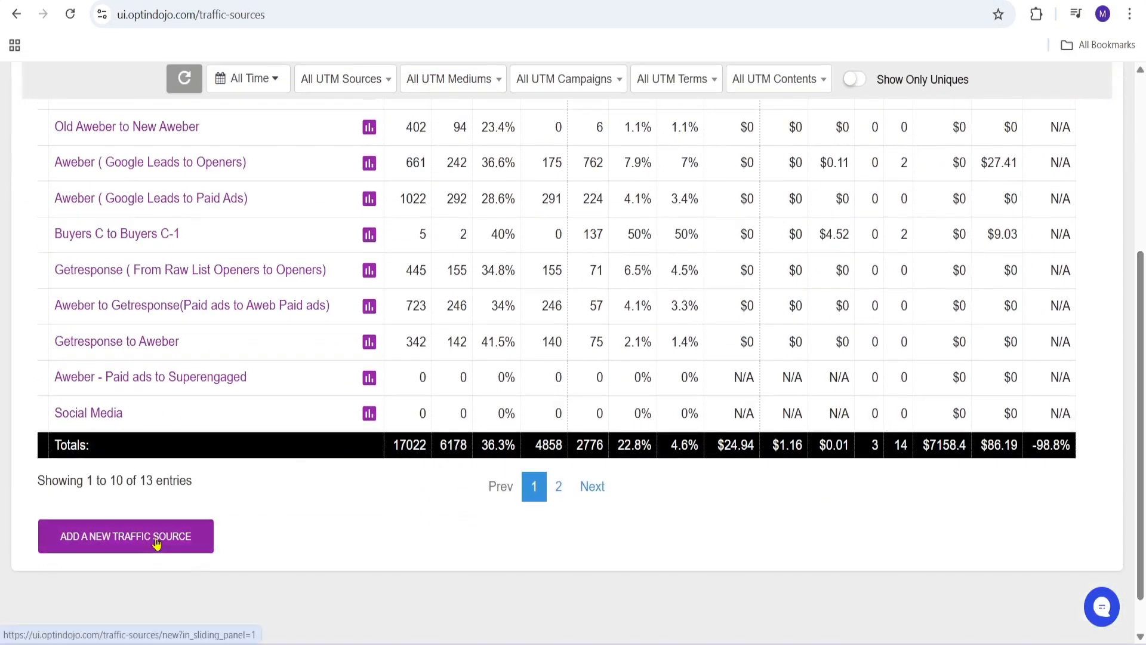
left_click(122, 539)
left_click(217, 234)
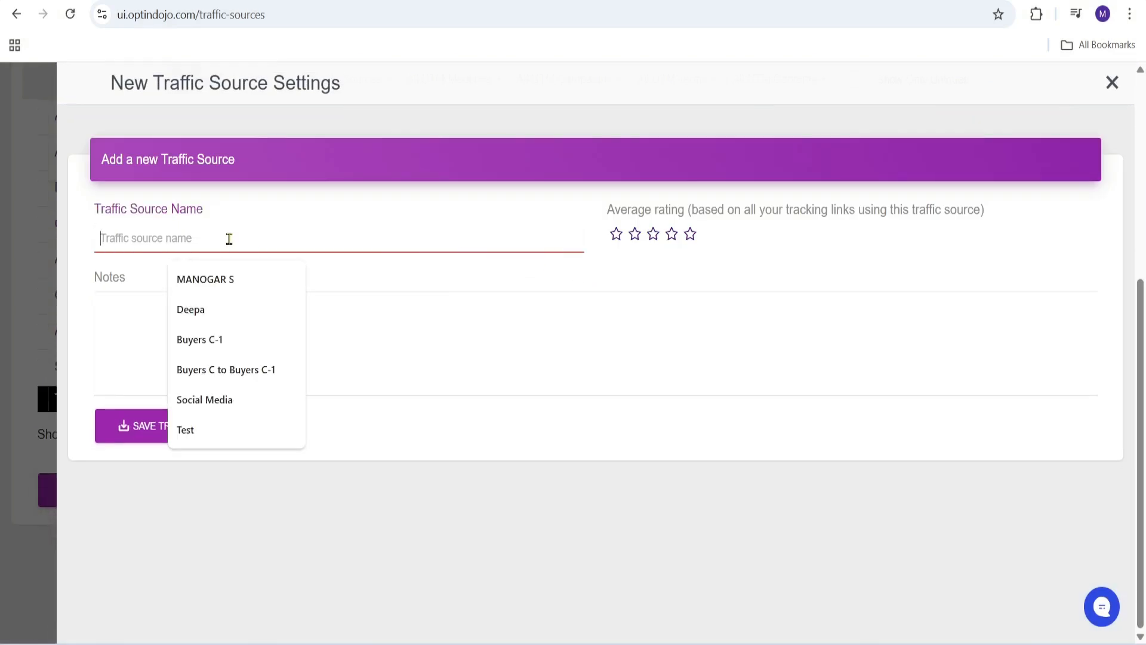
type("Trafficblade")
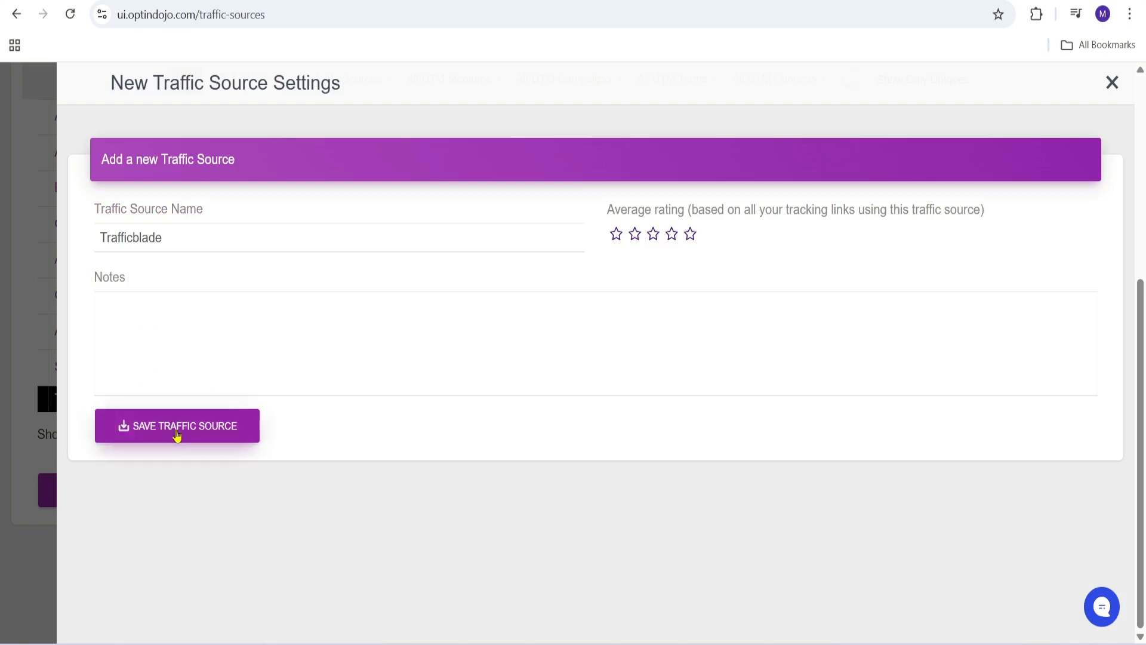
left_click(176, 433)
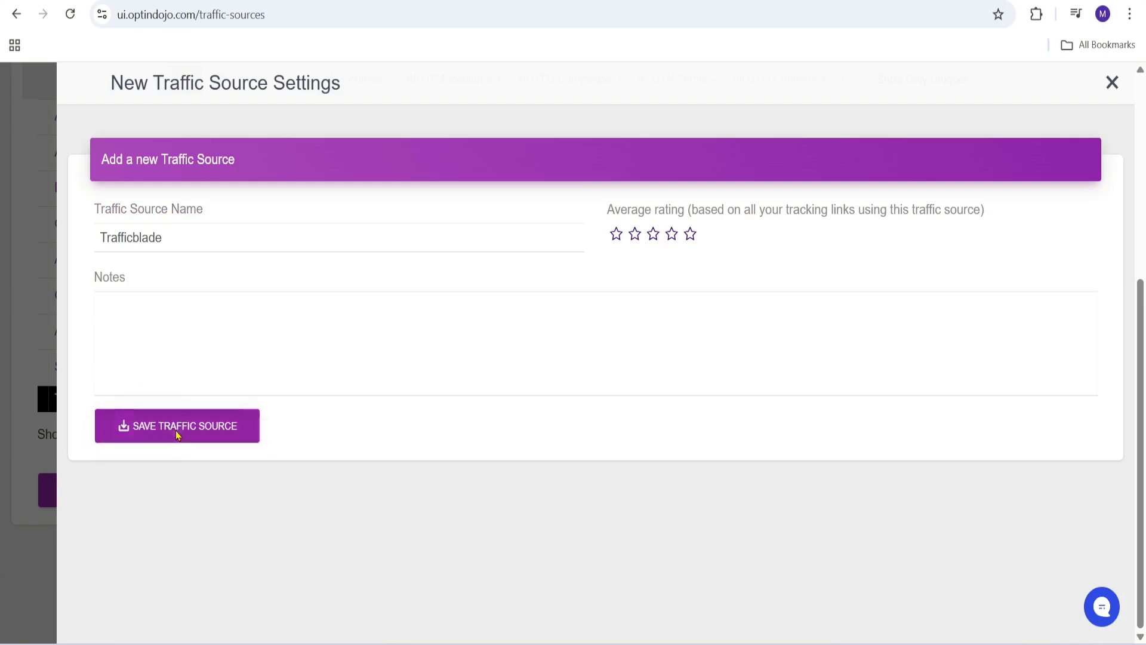
left_click(1109, 89)
left_click(584, 442)
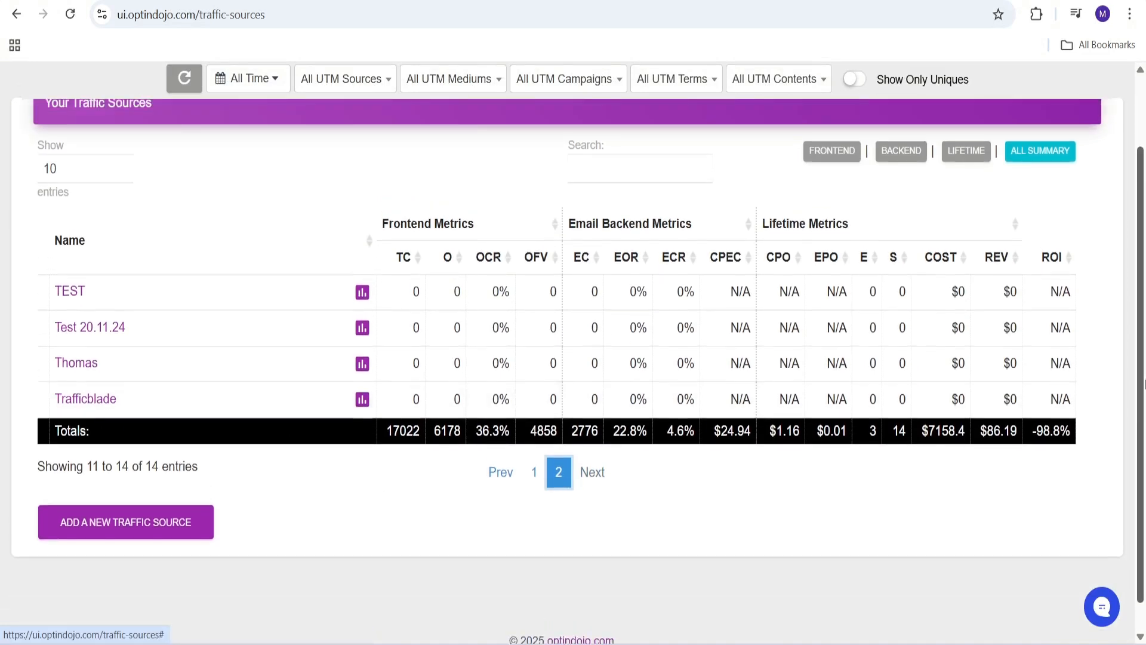
Step: Start a new tracking link for the Youtube funnel with Trafficblade as its traffic source
scroll(480, 480, "up", 2)
left_click(187, 84)
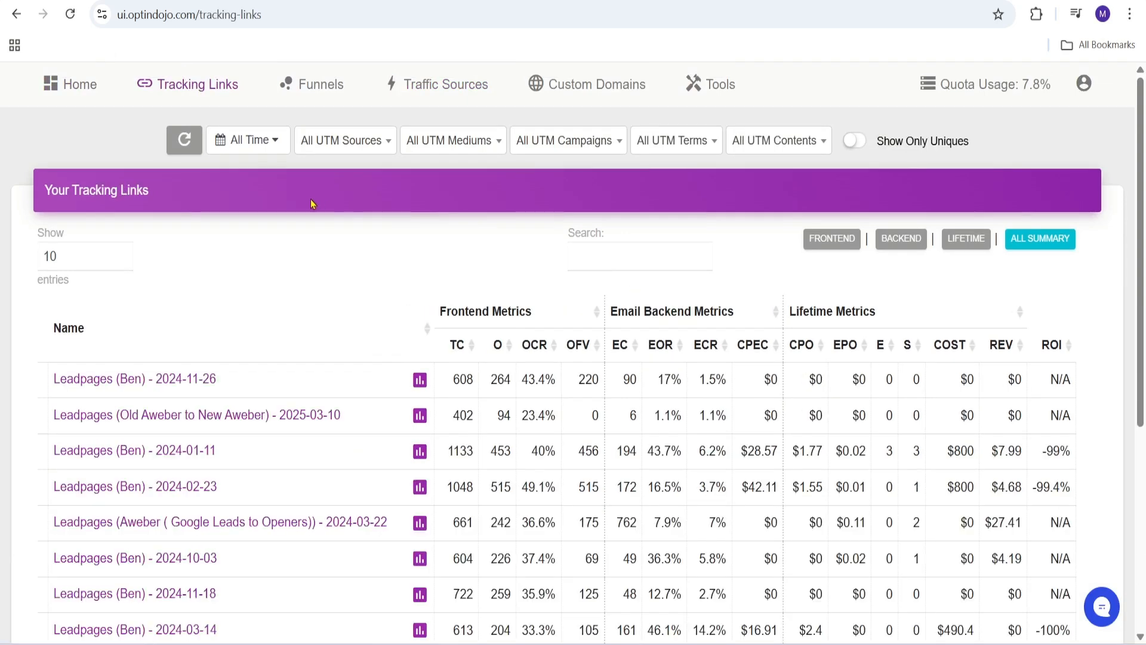
scroll(228, 492, "down", 5)
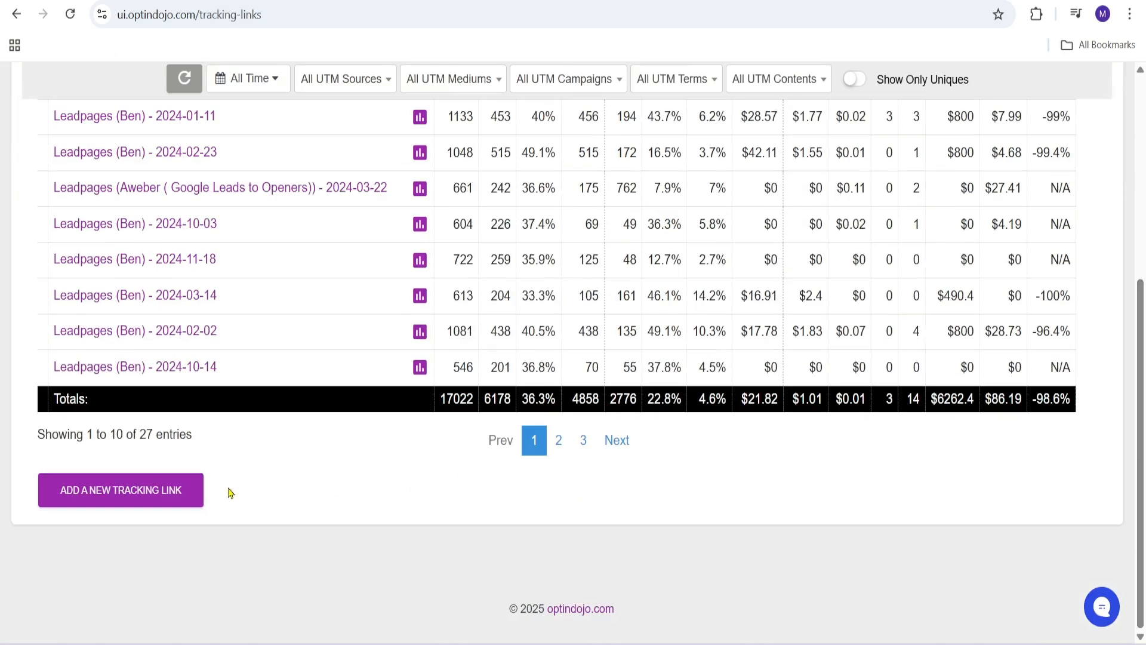
left_click(107, 492)
left_click(234, 239)
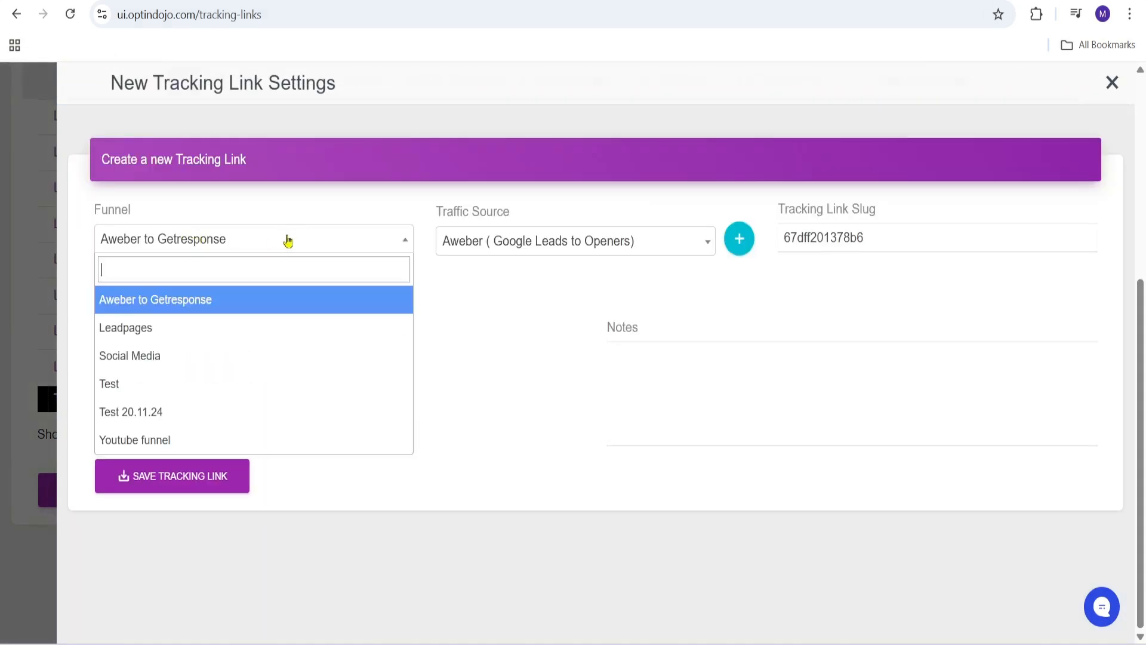
left_click(226, 450)
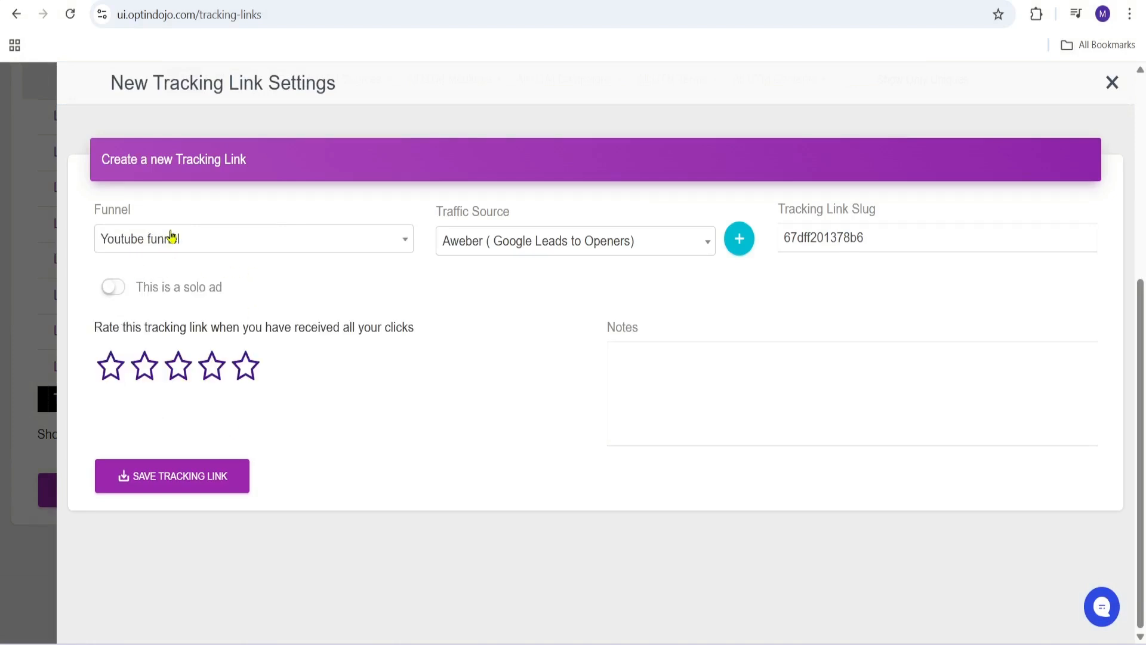
left_click(555, 243)
left_click(555, 627)
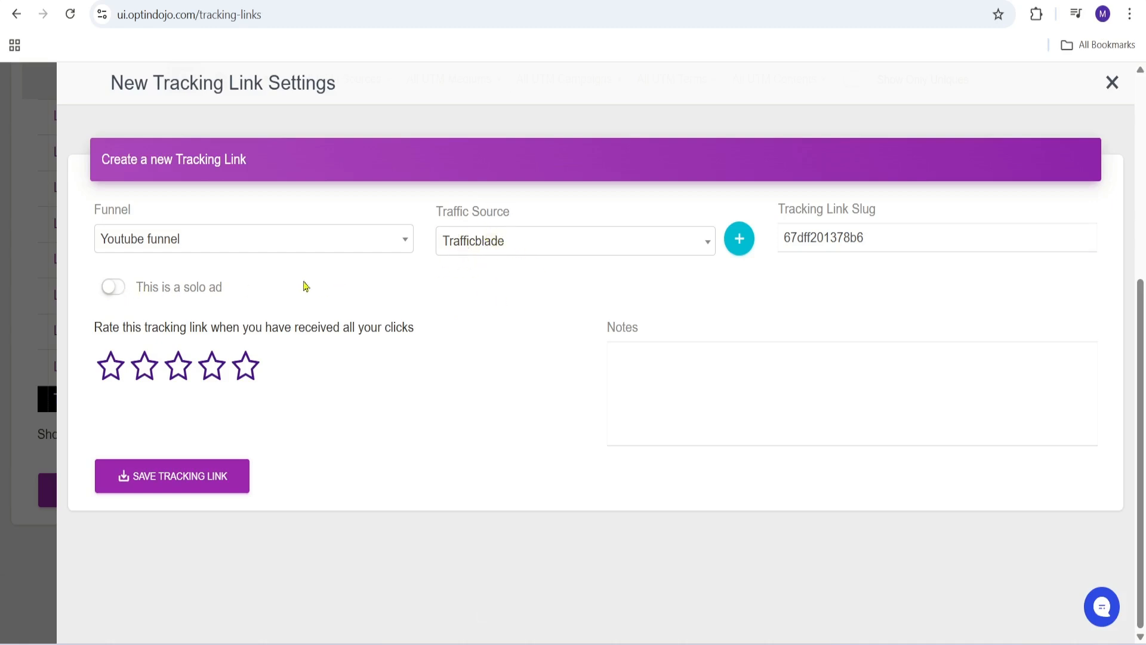
Step: Mark the tracking link as a solo ad with 1000 clicks and a cost of 900
left_click(114, 287)
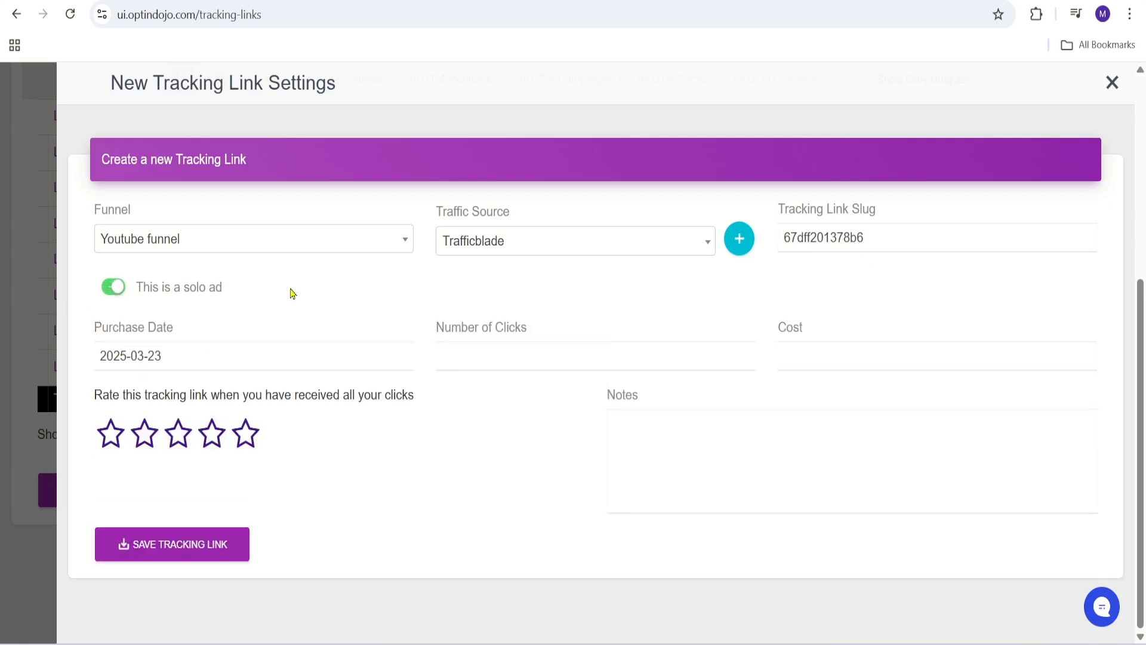
left_click(496, 358)
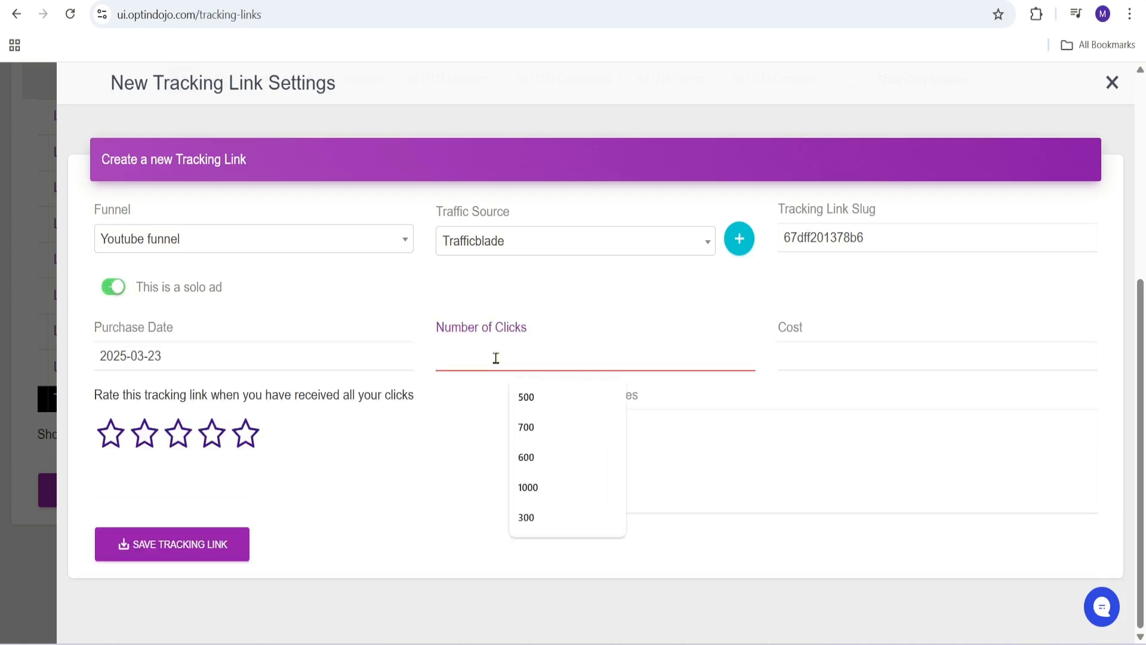
type("10000")
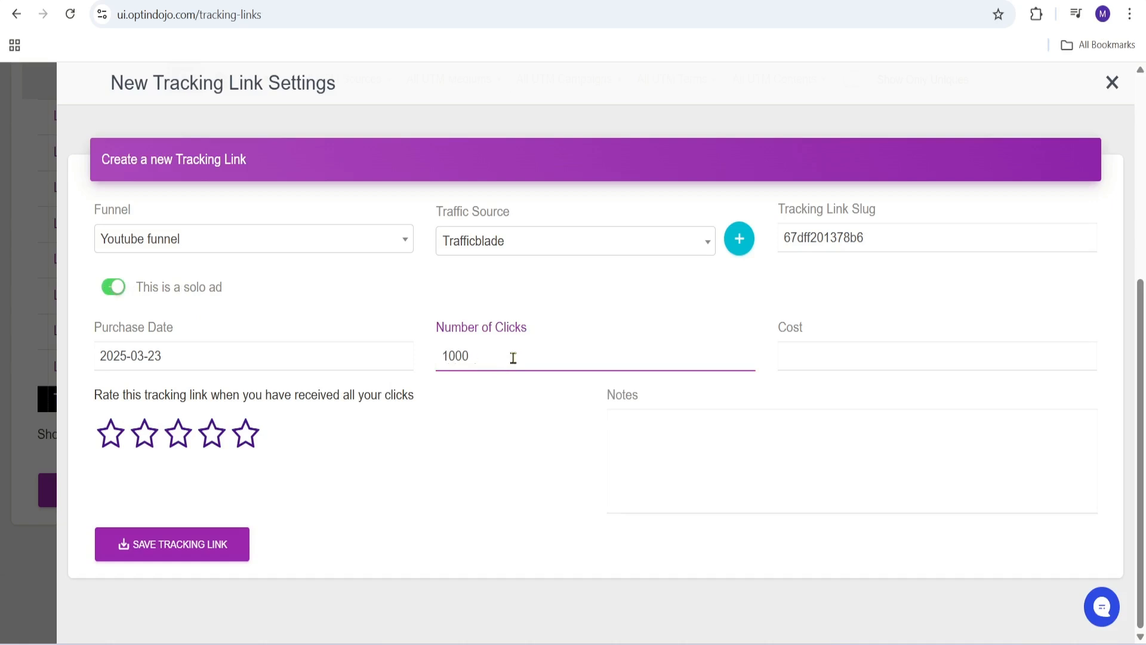
left_click(538, 403)
left_click(795, 357)
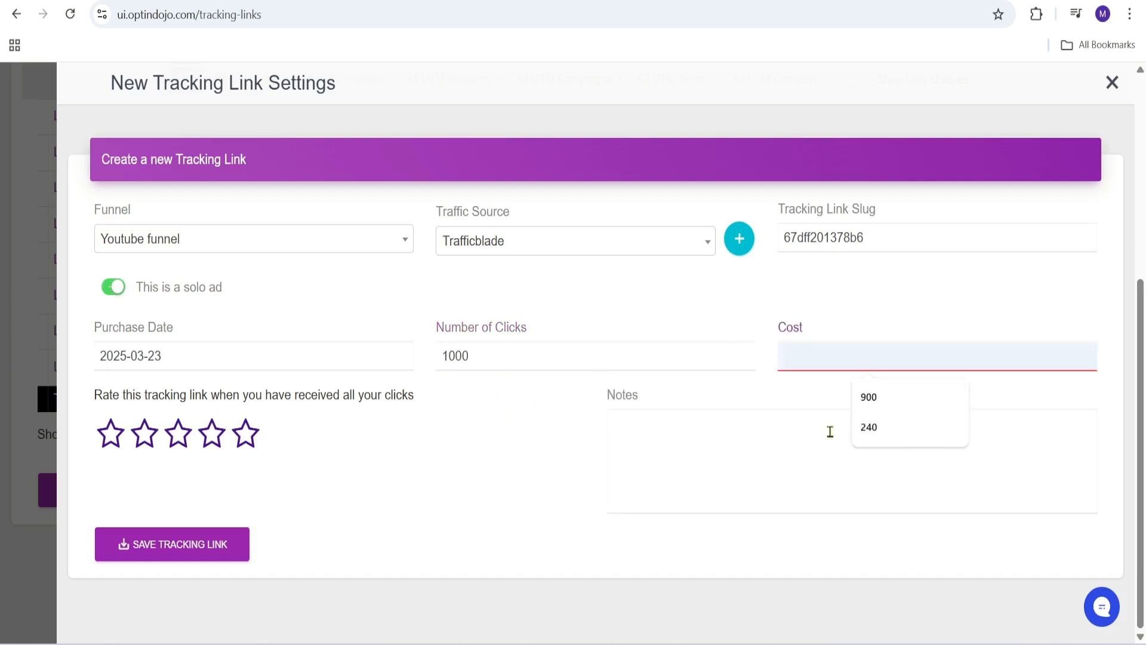
left_click(870, 397)
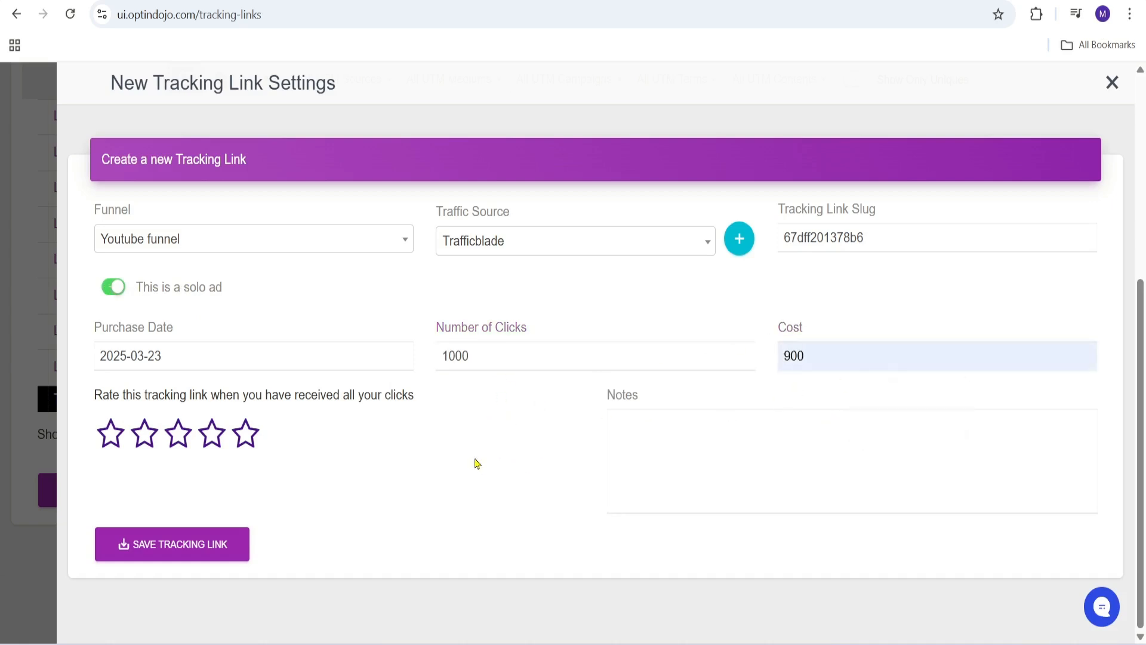
Step: Save the new tracking link and copy its tracking URL
left_click(201, 554)
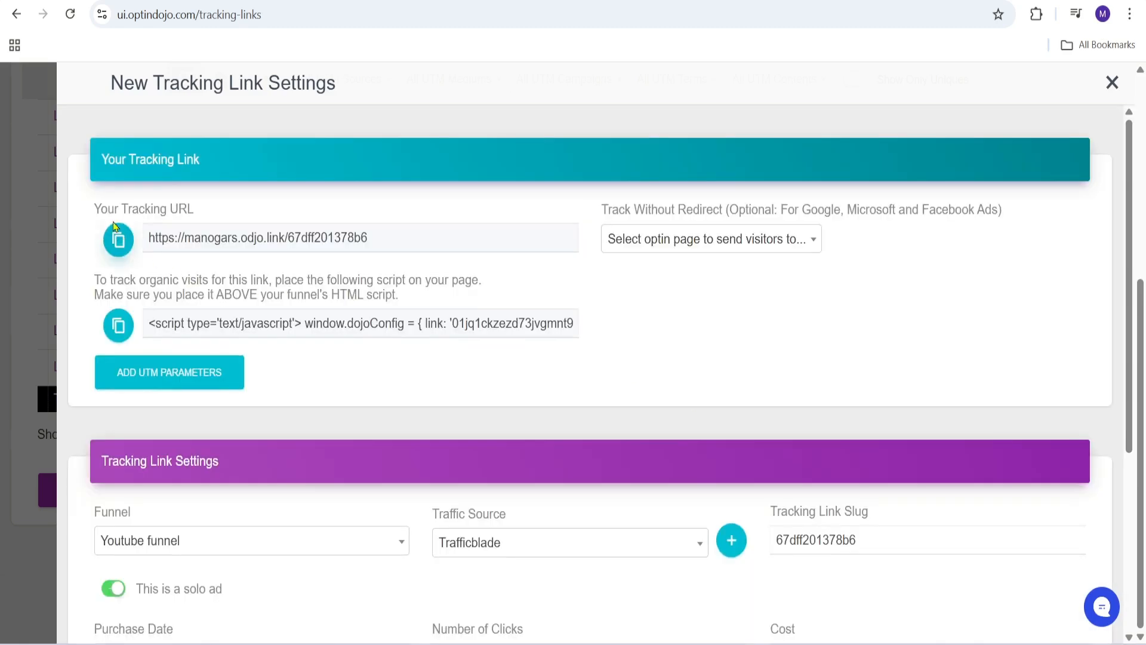
left_click_drag(95, 209, 189, 213)
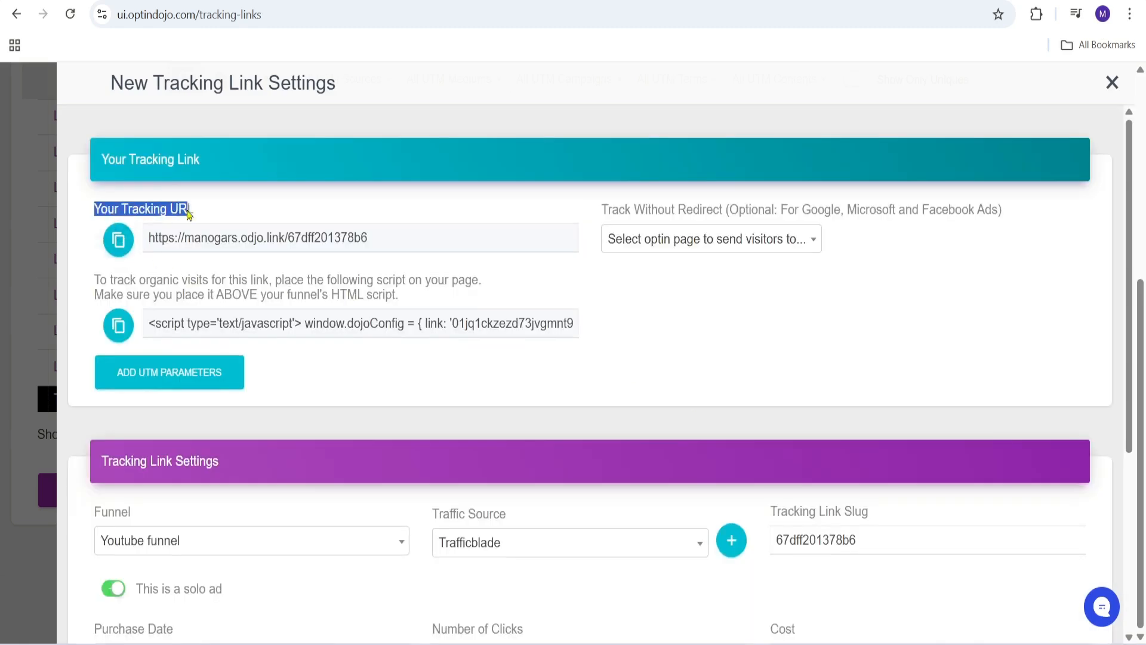
left_click(118, 246)
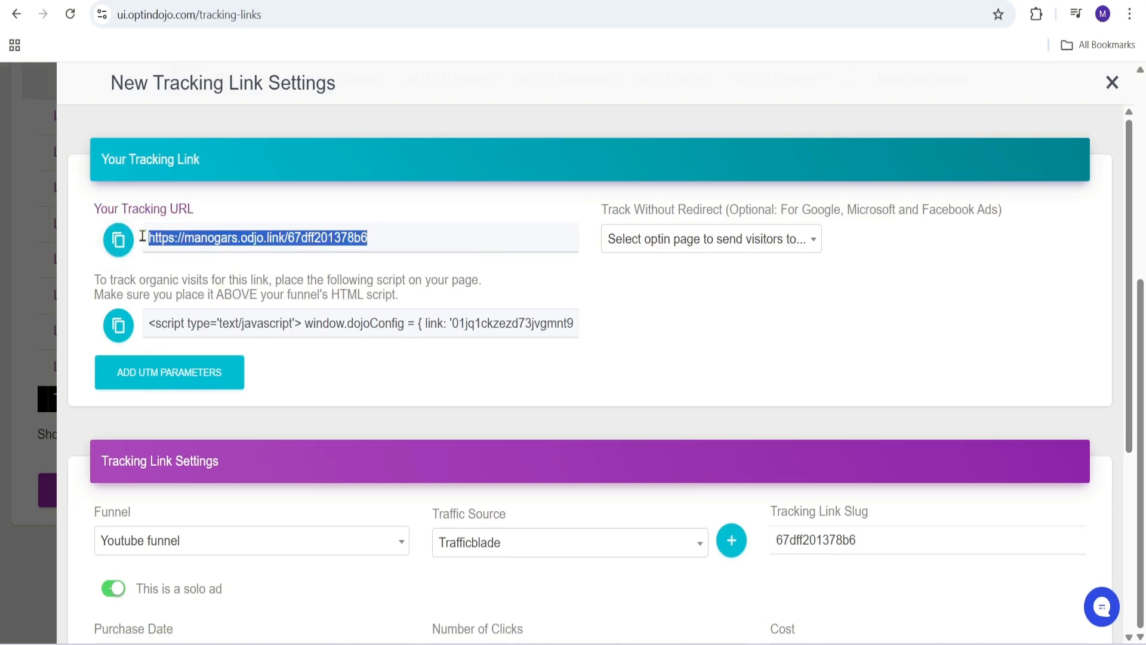